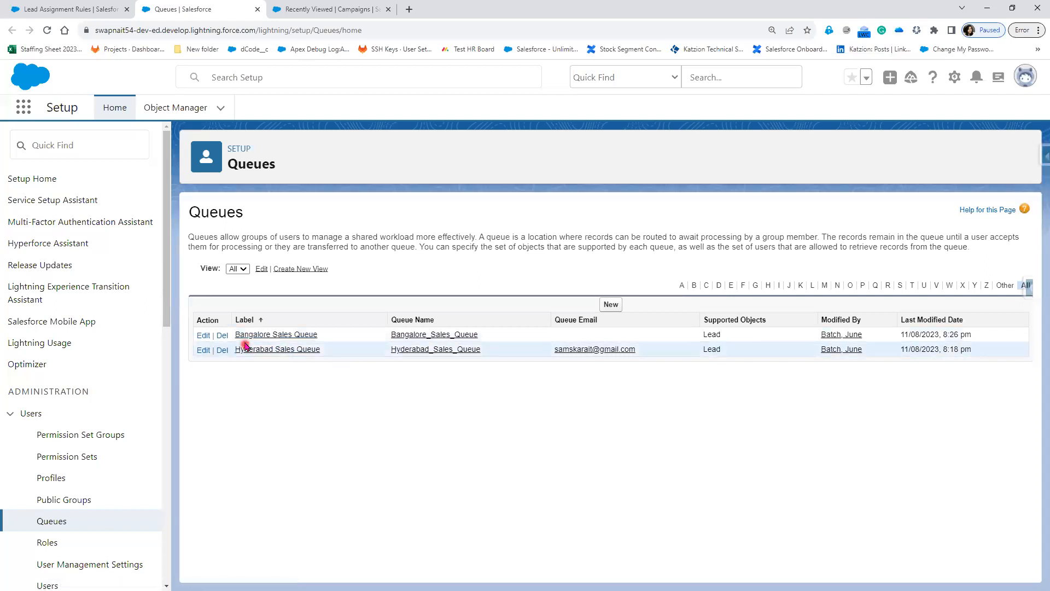
Create a new queue labelled 'Chennai Sales Queue' (name Chennai_Sales_Queue) and enter its queue e-mail address.
{"action": "left_click", "coordinate": [611, 307]}
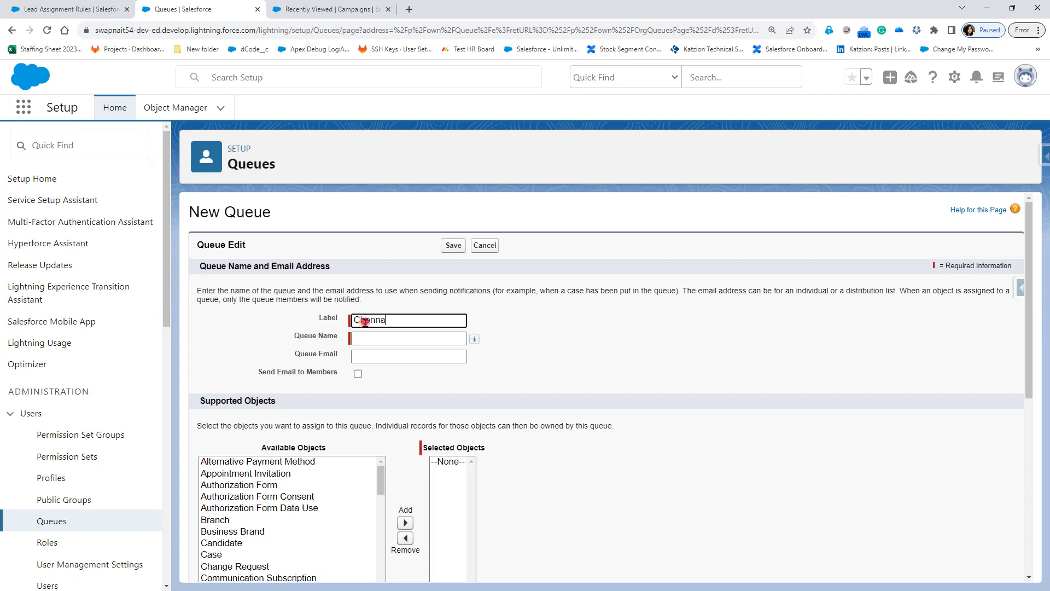
{"action": "type", "text": "Sales Queue"}
{"action": "key", "text": "Tab"}
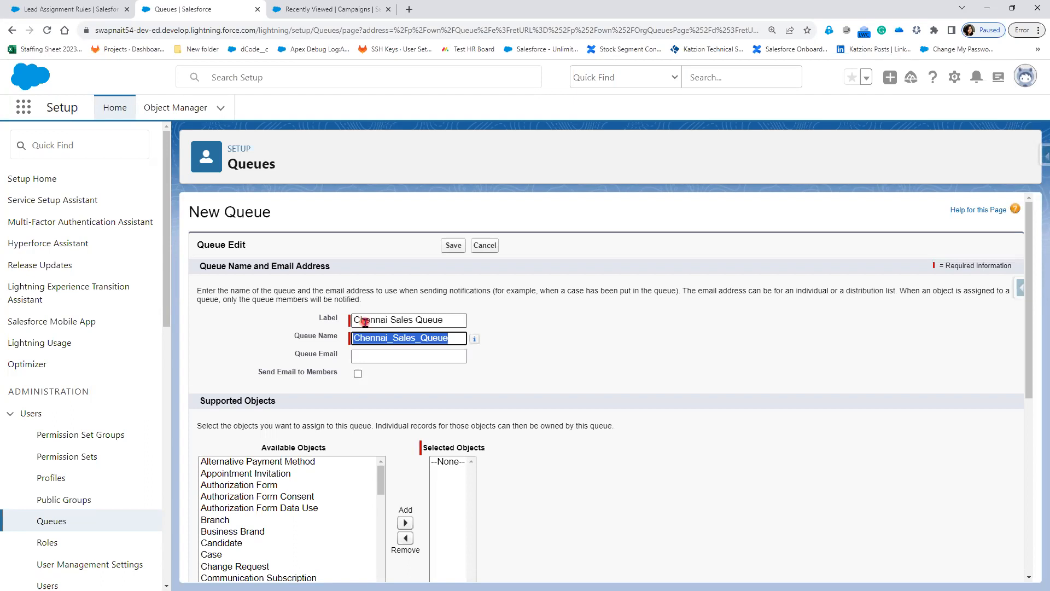
{"action": "left_click", "coordinate": [381, 356]}
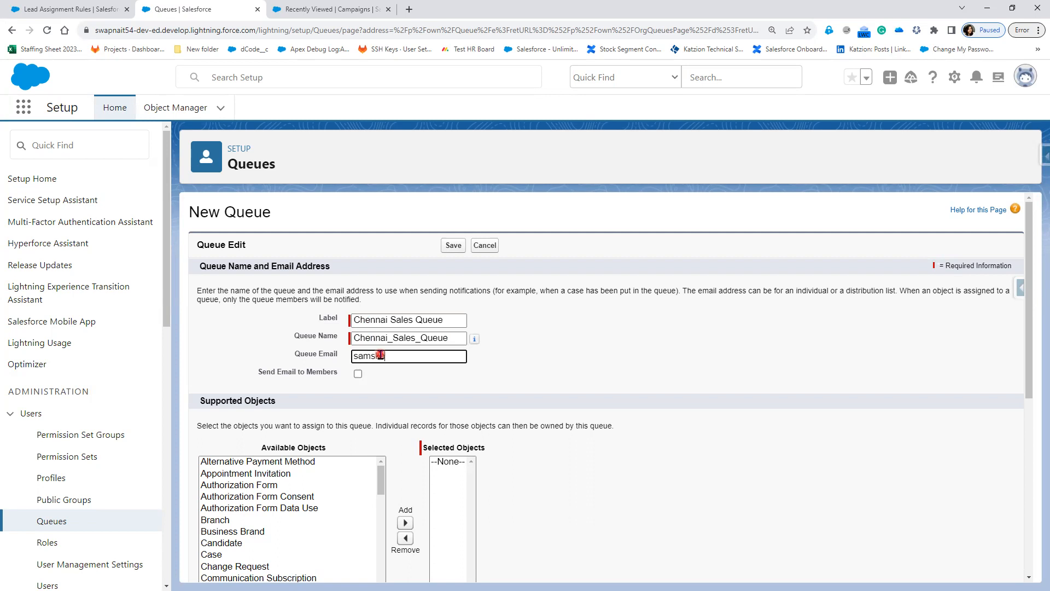
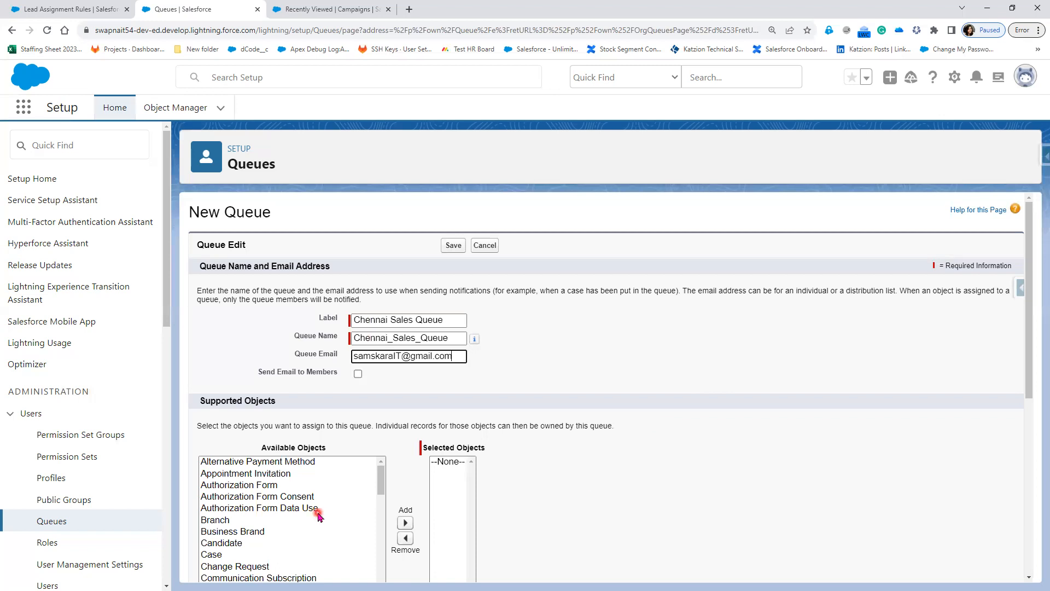
Move Lead from Available Objects into the queue's Selected Objects, then return to the assignment rule page.
{"action": "scroll", "coordinate": [319, 514], "scroll_direction": "down", "scroll_amount": 2}
{"action": "scroll", "coordinate": [665, 442], "scroll_direction": "down", "scroll_amount": 1}
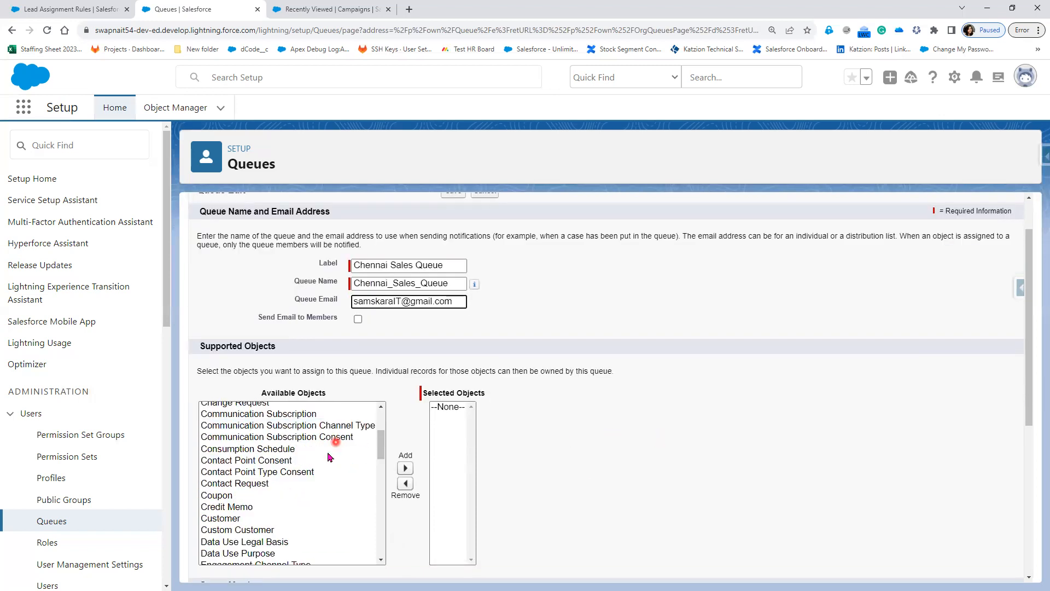
{"action": "scroll", "coordinate": [304, 516], "scroll_direction": "down", "scroll_amount": 3}
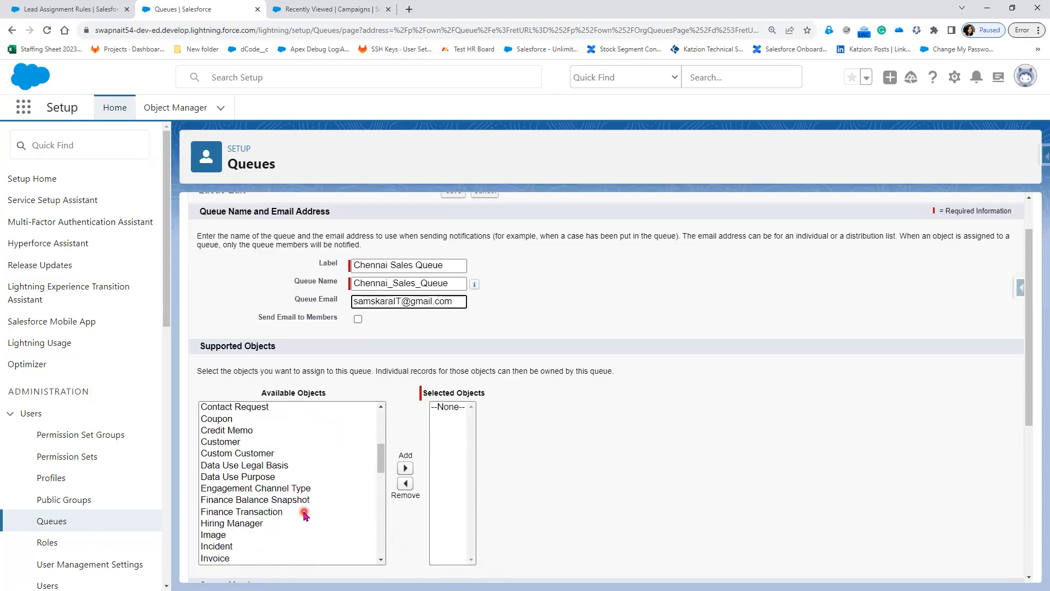
{"action": "scroll", "coordinate": [242, 518], "scroll_direction": "down", "scroll_amount": 1}
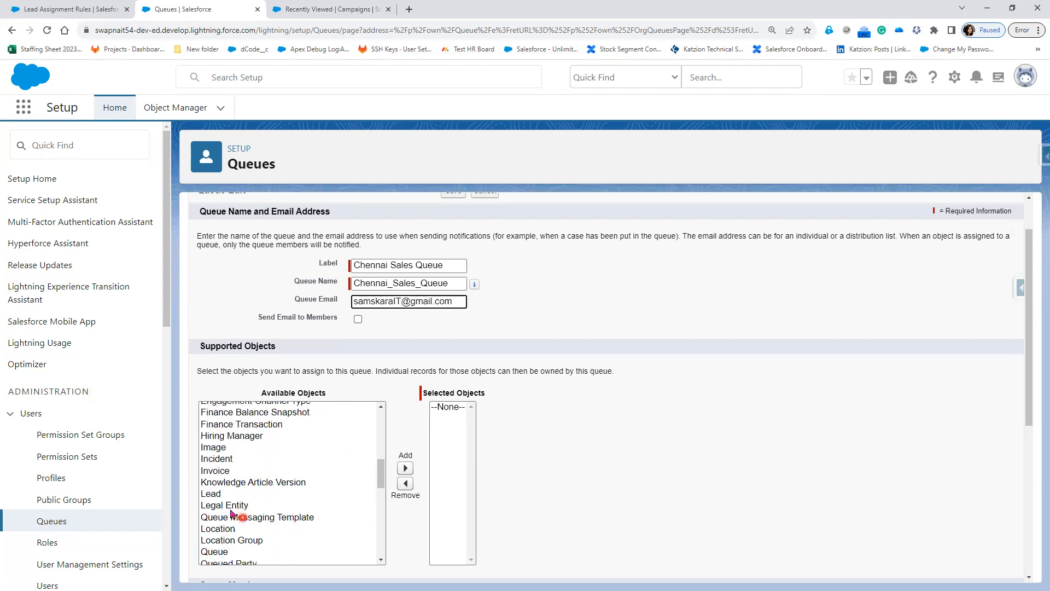
{"action": "left_click", "coordinate": [216, 495]}
{"action": "left_click", "coordinate": [413, 474]}
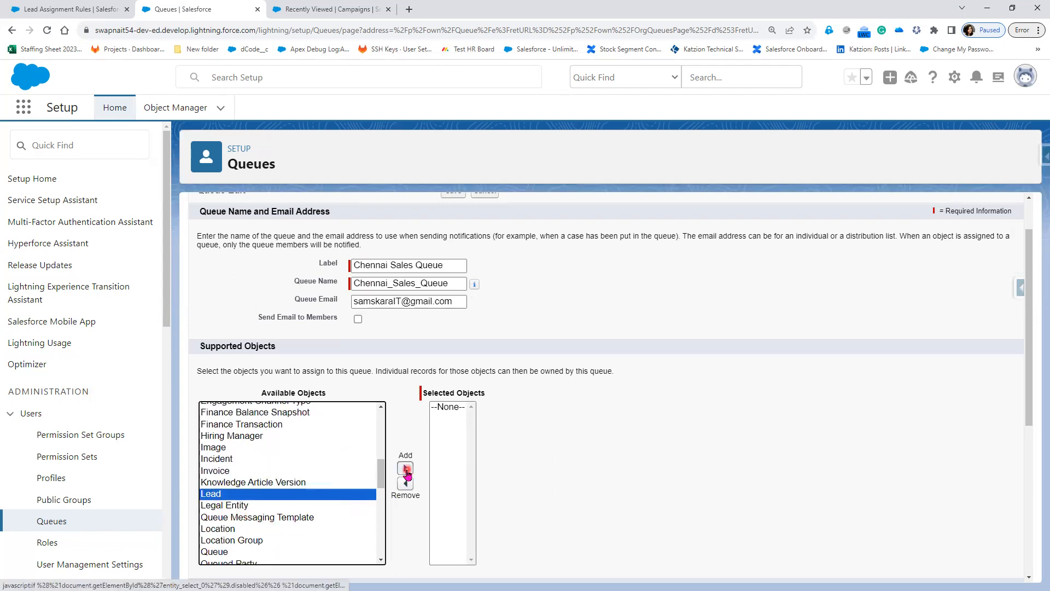
{"action": "left_click", "coordinate": [446, 406]}
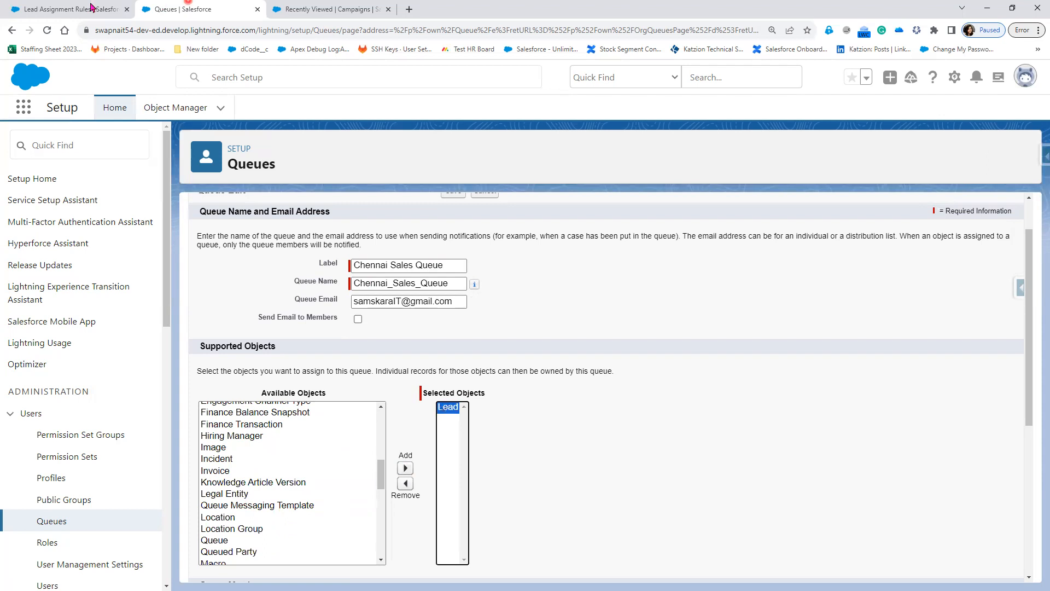
{"action": "left_click", "coordinate": [70, 9]}
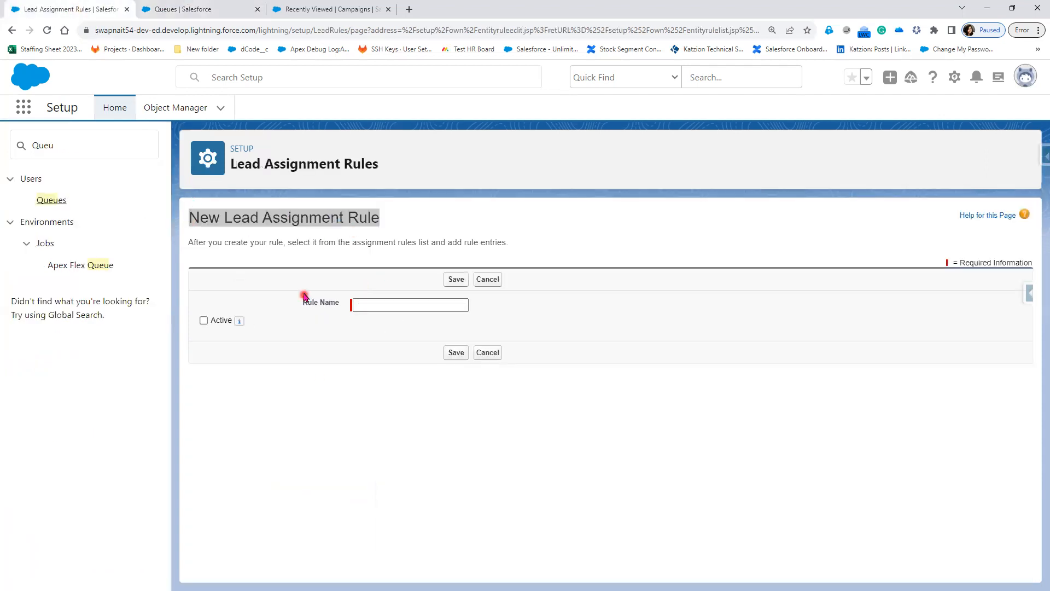
{"action": "left_click", "coordinate": [175, 9]}
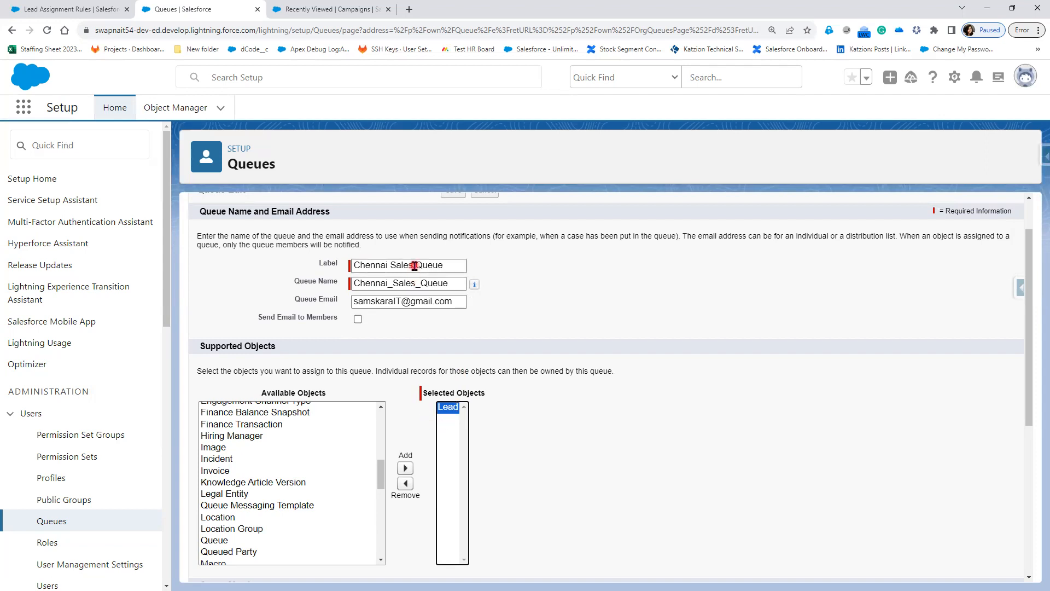
{"action": "left_click", "coordinate": [47, 9]}
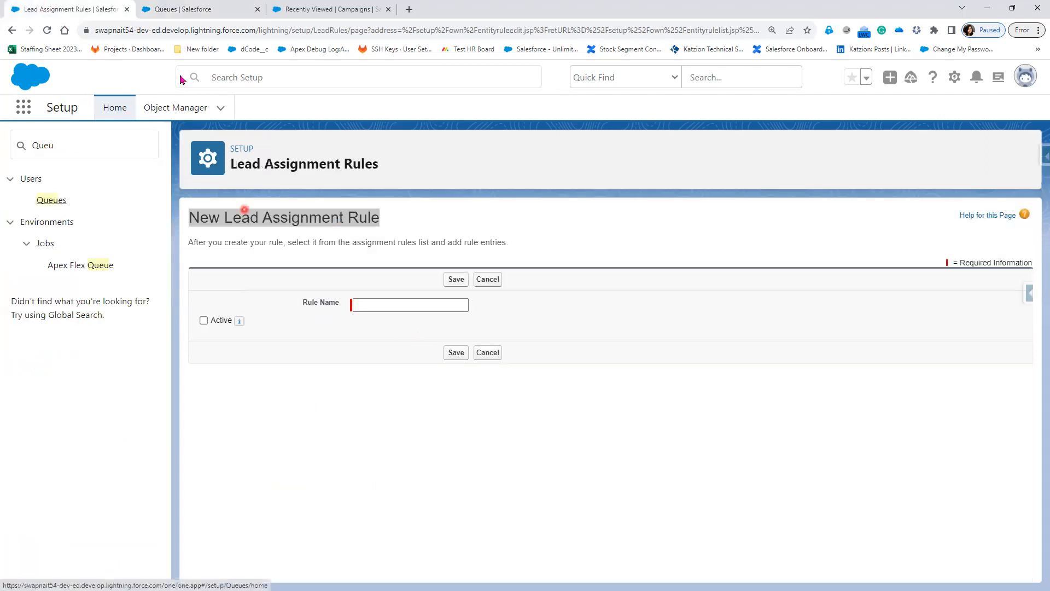
{"action": "left_click", "coordinate": [186, 8]}
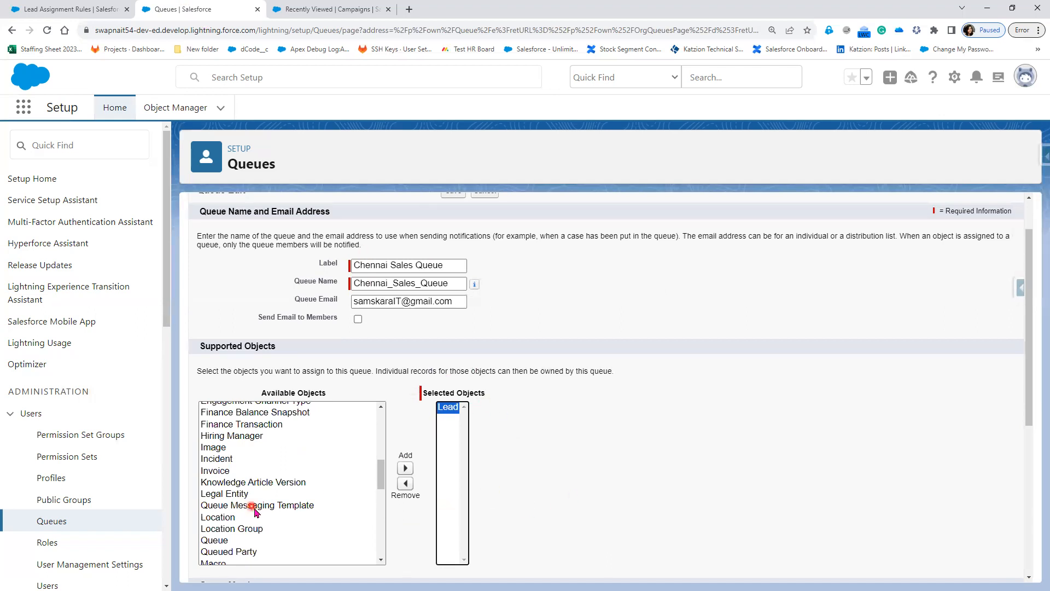
{"action": "left_click", "coordinate": [214, 471]}
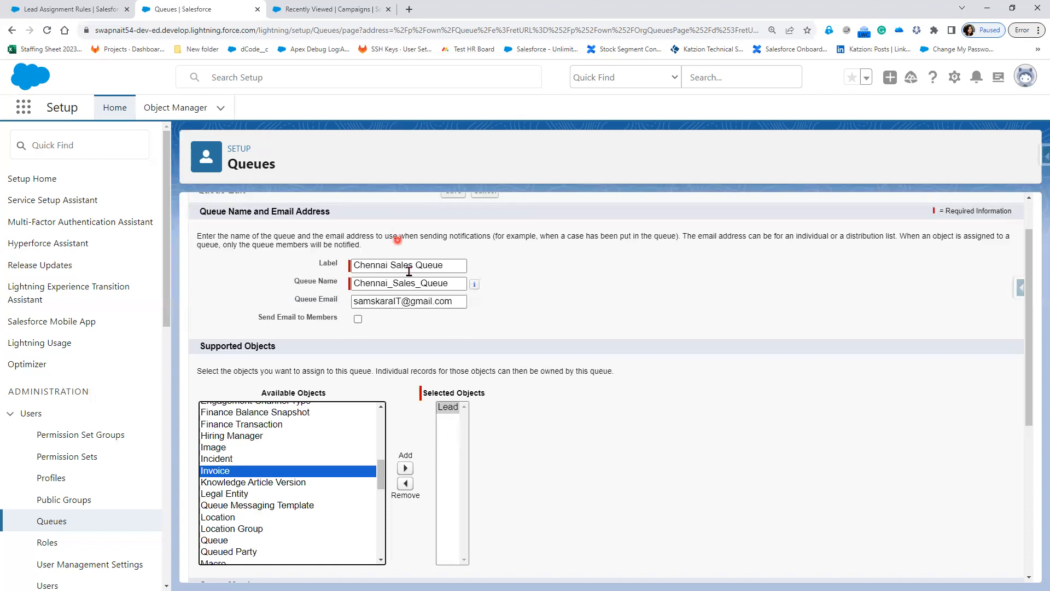
{"action": "left_click", "coordinate": [60, 9]}
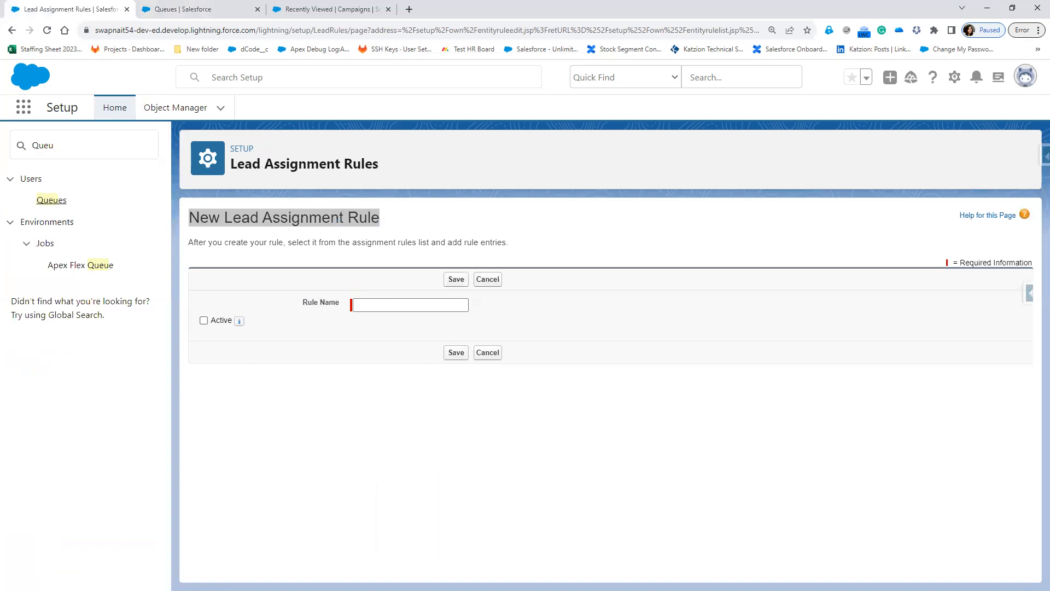
Sketch two red boxes labelled Assignment and Queue, each holding Lead, linked by an arrow.
{"action": "left_click_drag", "start_coordinate": [581, 382], "coordinate": [704, 549]}
{"action": "mouse_move", "coordinate": [813, 378]}
{"action": "left_mouse_down"}
{"action": "mouse_move", "coordinate": [931, 565]}
{"action": "mouse_move", "coordinate": [909, 556]}
{"action": "left_mouse_up"}
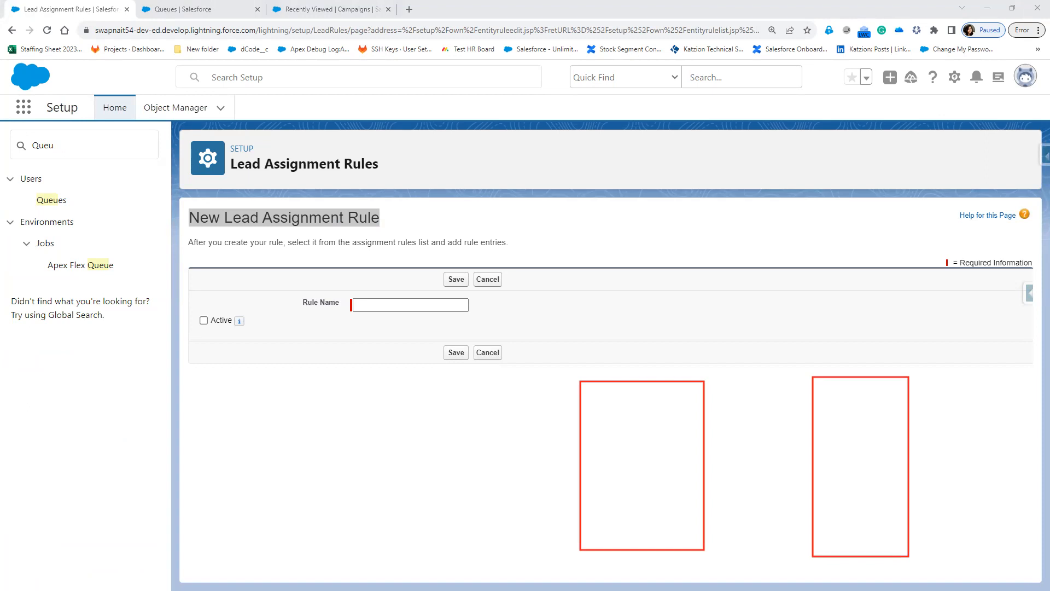
{"action": "mouse_move", "coordinate": [591, 335]}
{"action": "left_mouse_down"}
{"action": "mouse_move", "coordinate": [592, 365]}
{"action": "mouse_move", "coordinate": [615, 343]}
{"action": "left_mouse_up"}
{"action": "mouse_move", "coordinate": [634, 320]}
{"action": "left_mouse_down"}
{"action": "mouse_move", "coordinate": [624, 344]}
{"action": "mouse_move", "coordinate": [637, 366]}
{"action": "mouse_move", "coordinate": [648, 345]}
{"action": "mouse_move", "coordinate": [672, 338]}
{"action": "mouse_move", "coordinate": [678, 358]}
{"action": "mouse_move", "coordinate": [700, 358]}
{"action": "mouse_move", "coordinate": [686, 361]}
{"action": "left_mouse_up"}
{"action": "mouse_move", "coordinate": [700, 322]}
{"action": "left_mouse_down"}
{"action": "mouse_move", "coordinate": [714, 339]}
{"action": "mouse_move", "coordinate": [726, 321]}
{"action": "mouse_move", "coordinate": [752, 327]}
{"action": "mouse_move", "coordinate": [764, 317]}
{"action": "mouse_move", "coordinate": [754, 307]}
{"action": "mouse_move", "coordinate": [763, 293]}
{"action": "left_mouse_up"}
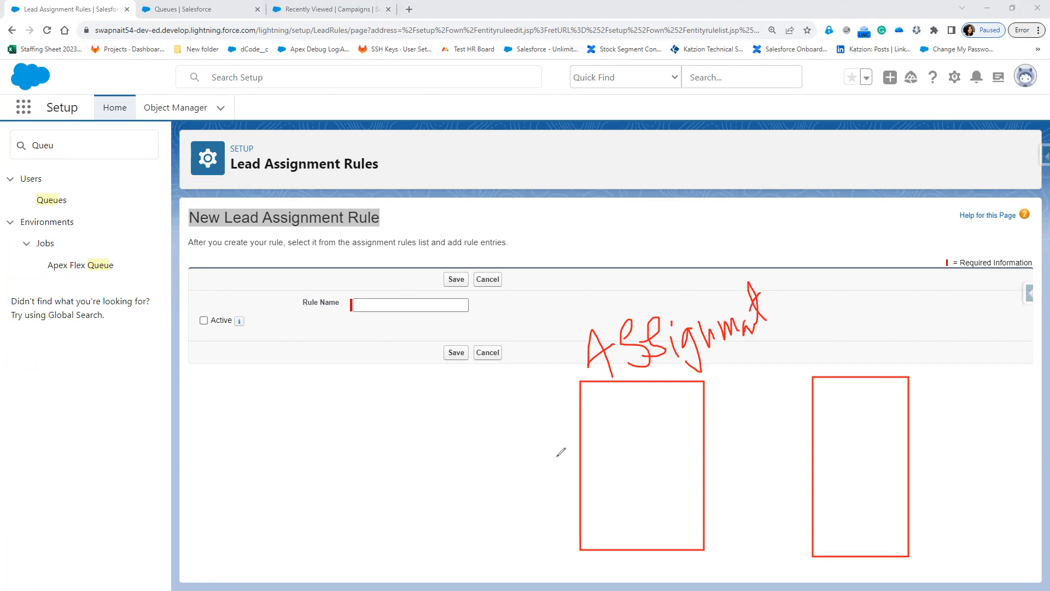
{"action": "mouse_move", "coordinate": [591, 409]}
{"action": "left_mouse_down"}
{"action": "mouse_move", "coordinate": [603, 433]}
{"action": "mouse_move", "coordinate": [626, 435]}
{"action": "mouse_move", "coordinate": [664, 410]}
{"action": "mouse_move", "coordinate": [645, 441]}
{"action": "mouse_move", "coordinate": [685, 411]}
{"action": "mouse_move", "coordinate": [682, 395]}
{"action": "mouse_move", "coordinate": [700, 434]}
{"action": "left_mouse_up"}
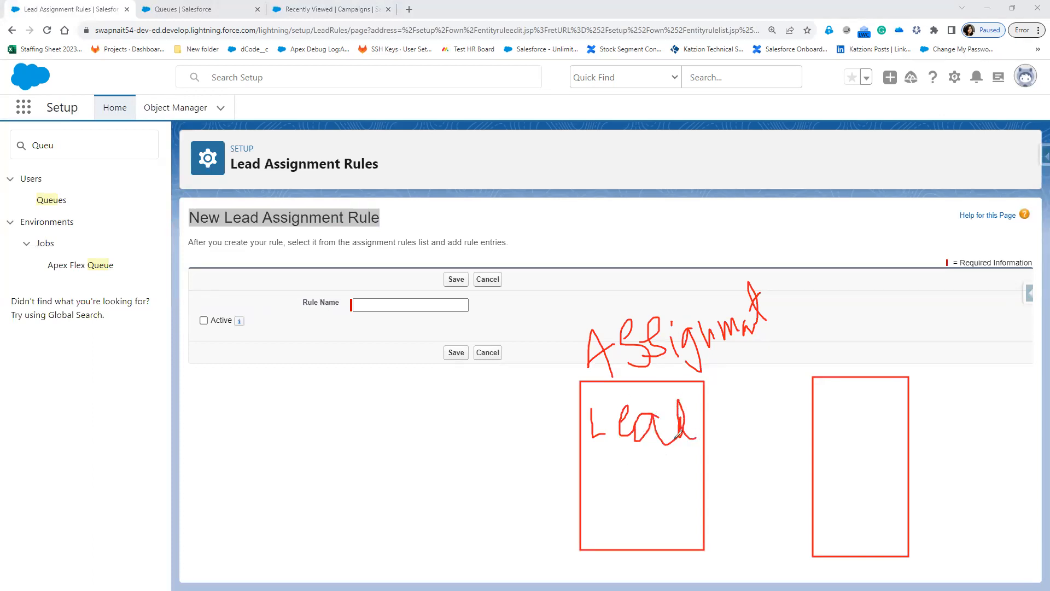
{"action": "mouse_move", "coordinate": [858, 347]}
{"action": "left_mouse_down"}
{"action": "mouse_move", "coordinate": [957, 329]}
{"action": "mouse_move", "coordinate": [988, 334]}
{"action": "mouse_move", "coordinate": [984, 350]}
{"action": "mouse_move", "coordinate": [1006, 361]}
{"action": "left_mouse_up"}
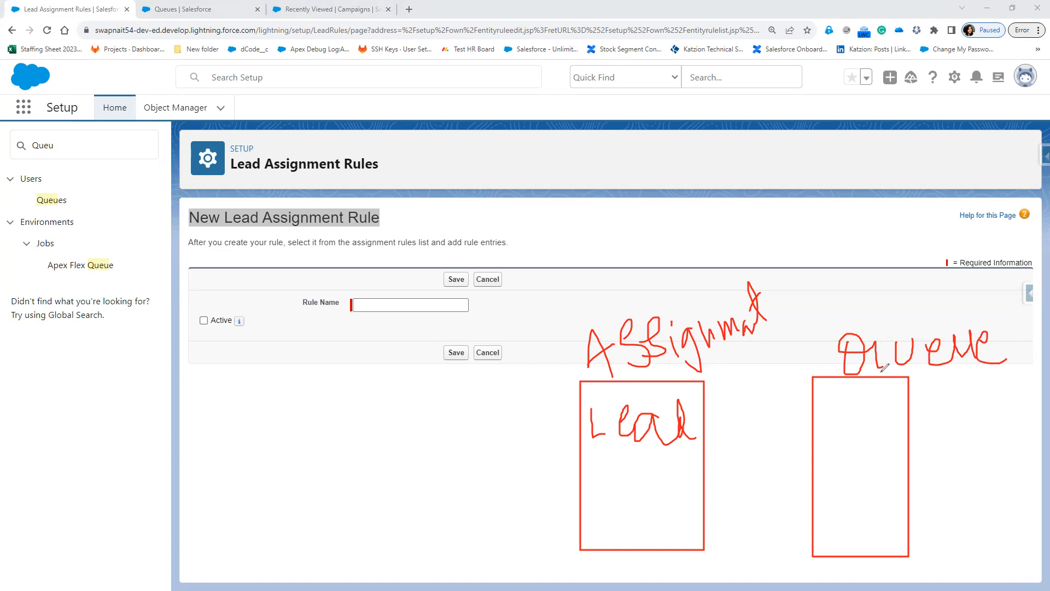
{"action": "mouse_move", "coordinate": [855, 364]}
{"action": "left_mouse_down"}
{"action": "mouse_move", "coordinate": [780, 452]}
{"action": "mouse_move", "coordinate": [680, 492]}
{"action": "mouse_move", "coordinate": [687, 485]}
{"action": "mouse_move", "coordinate": [671, 510]}
{"action": "left_mouse_up"}
{"action": "mouse_move", "coordinate": [580, 449]}
{"action": "left_mouse_down"}
{"action": "mouse_move", "coordinate": [712, 424]}
{"action": "mouse_move", "coordinate": [629, 371]}
{"action": "mouse_move", "coordinate": [585, 442]}
{"action": "mouse_move", "coordinate": [599, 460]}
{"action": "left_mouse_up"}
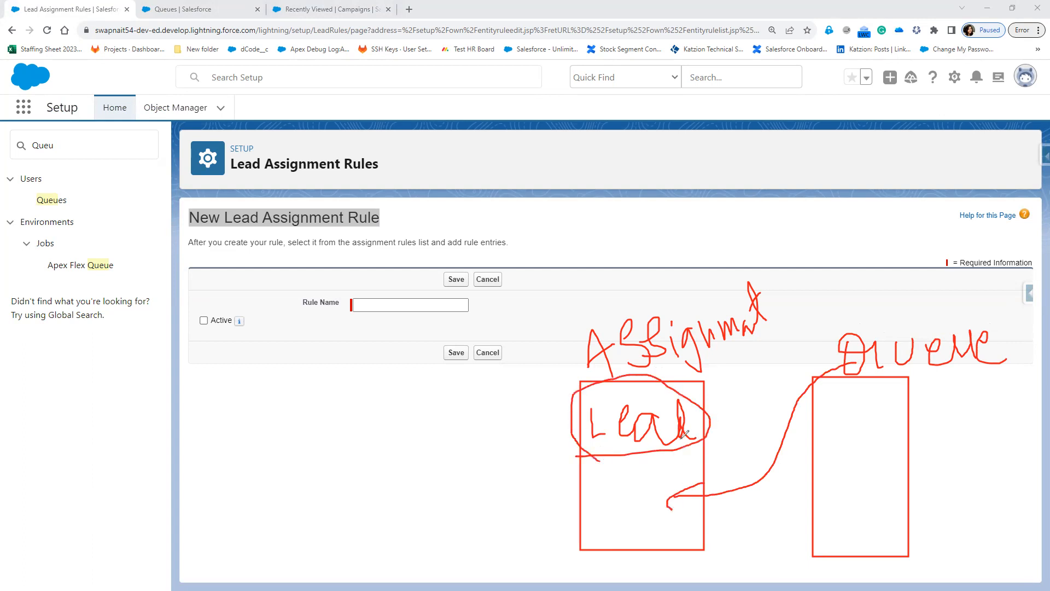
{"action": "mouse_move", "coordinate": [819, 394]}
{"action": "left_mouse_down"}
{"action": "mouse_move", "coordinate": [829, 421]}
{"action": "mouse_move", "coordinate": [891, 396]}
{"action": "mouse_move", "coordinate": [957, 409]}
{"action": "left_mouse_up"}
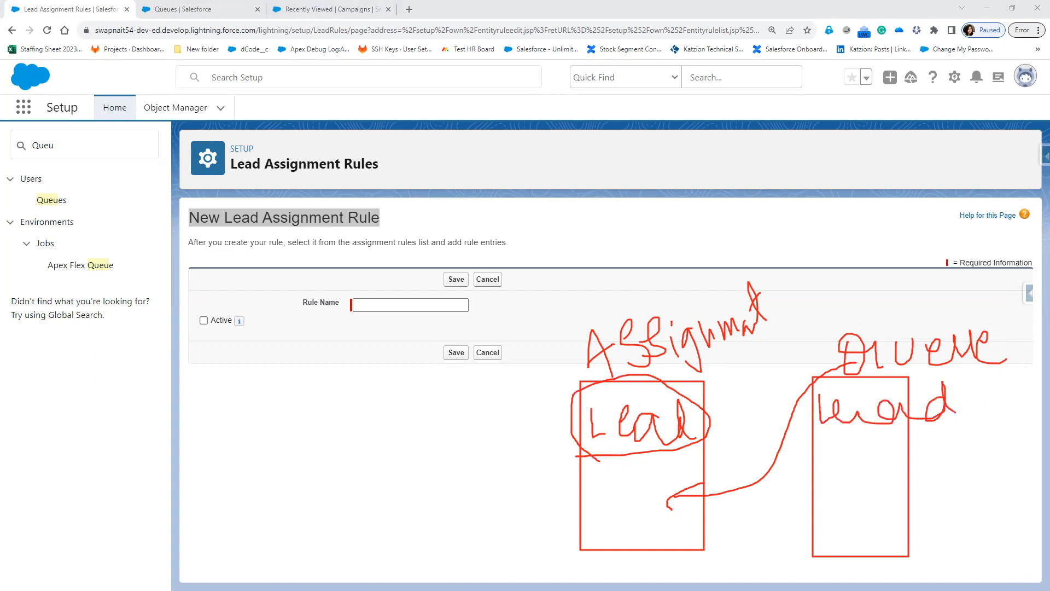
Add a typed note reading 'Assignment Rule.Lead =Queue.Lead' and position it over the page.
{"action": "left_click", "coordinate": [195, 468]}
{"action": "type", "text": "Assignment"}
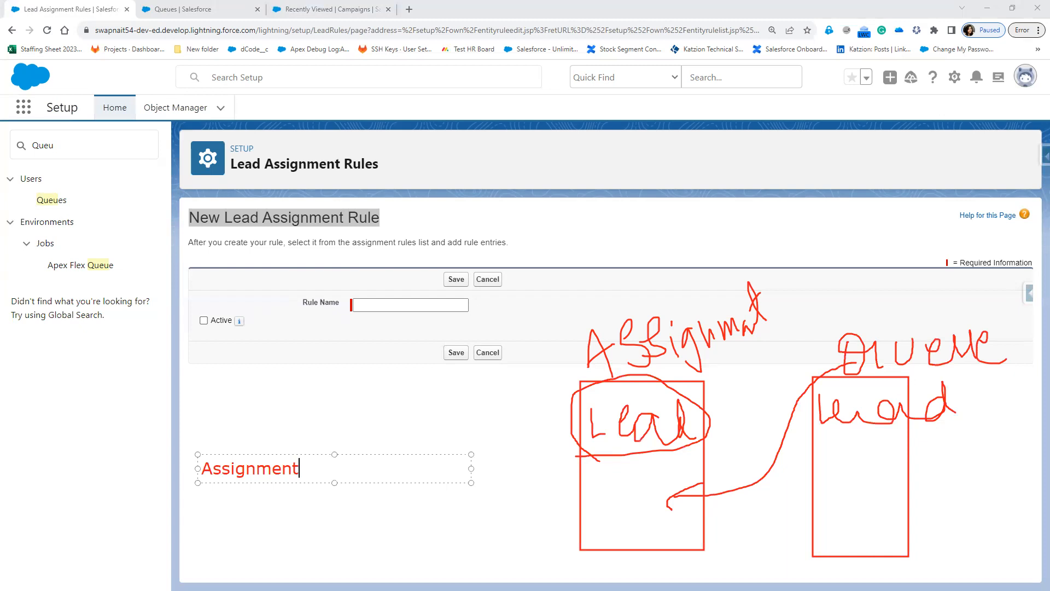
{"action": "type", "text": " Rule.Lead"}
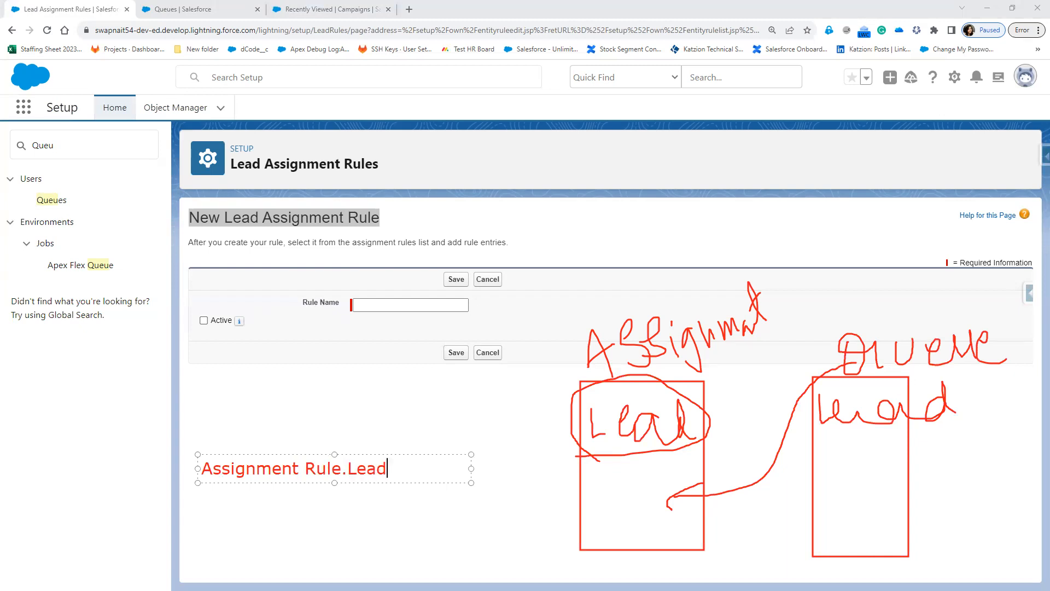
{"action": "type", "text": " =Queue.Lead"}
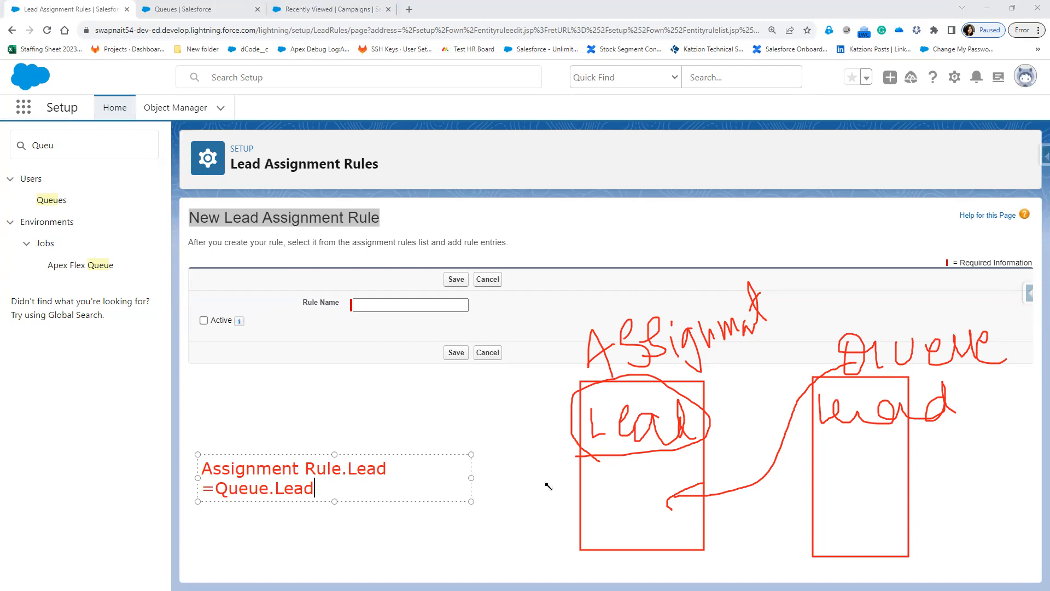
{"action": "left_click_drag", "start_coordinate": [549, 486], "coordinate": [629, 483]}
{"action": "left_click_drag", "start_coordinate": [393, 454], "coordinate": [311, 327]}
{"action": "key", "text": "Return"}
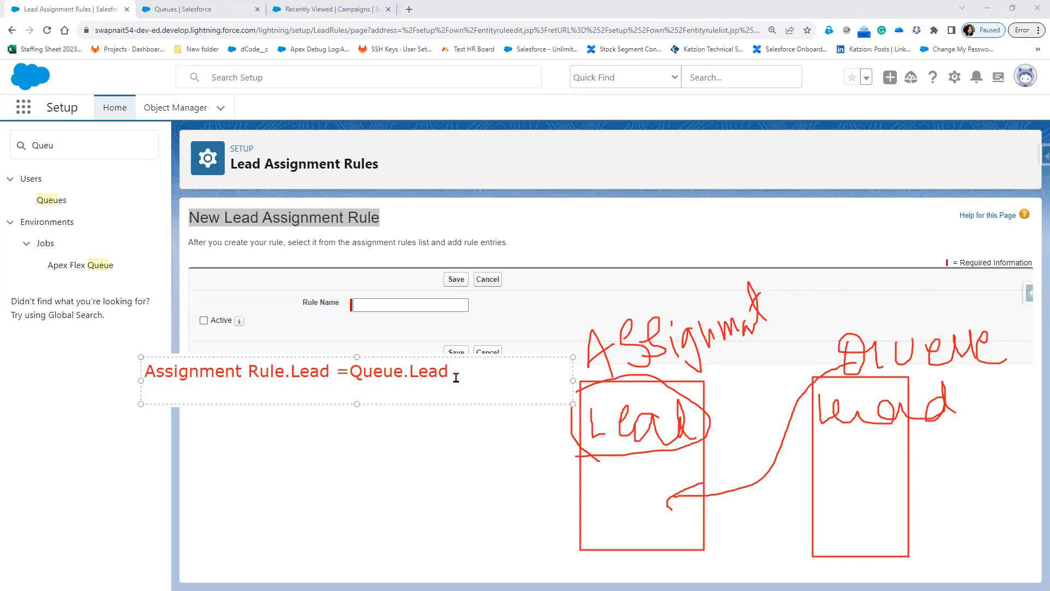
Add a second note line 'Case!=Queue.Lead', then clear all annotations from the screen.
{"action": "left_click", "coordinate": [222, 394]}
{"action": "key", "text": "Return"}
{"action": "type", "text": "Case==Queue.Case"}
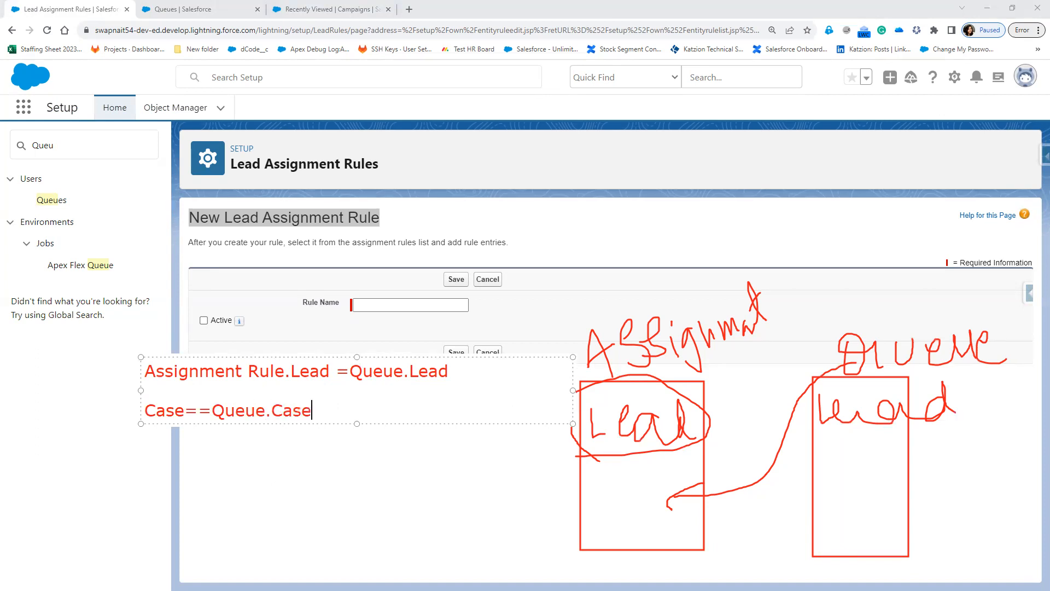
{"action": "key", "text": "Left"}
{"action": "key", "text": "Left"}
{"action": "key", "text": "Right"}
{"action": "key", "text": "Left"}
{"action": "key", "text": "Left"}
{"action": "key", "text": "Left"}
{"action": "key", "text": "Right"}
{"action": "key", "text": "Right"}
{"action": "key", "text": "Right"}
{"action": "key", "text": "Right"}
{"action": "key", "text": "Right"}
{"action": "key", "text": "Right"}
{"action": "key", "text": "Right"}
{"action": "key", "text": "shift+Right"}
{"action": "key", "text": "shift+Right"}
{"action": "key", "text": "shift+Right"}
{"action": "key", "text": "shift+Right"}
{"action": "type", "text": "Lead"}
{"action": "left_click_drag", "start_coordinate": [199, 410], "coordinate": [186, 410]}
{"action": "type", "text": "!"}
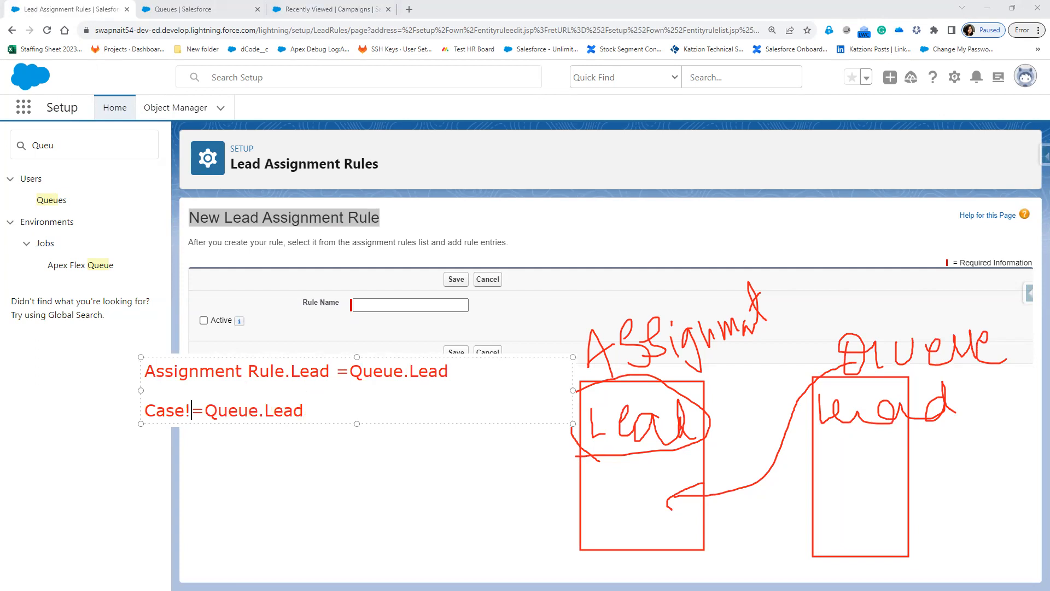
{"action": "key", "text": "Escape"}
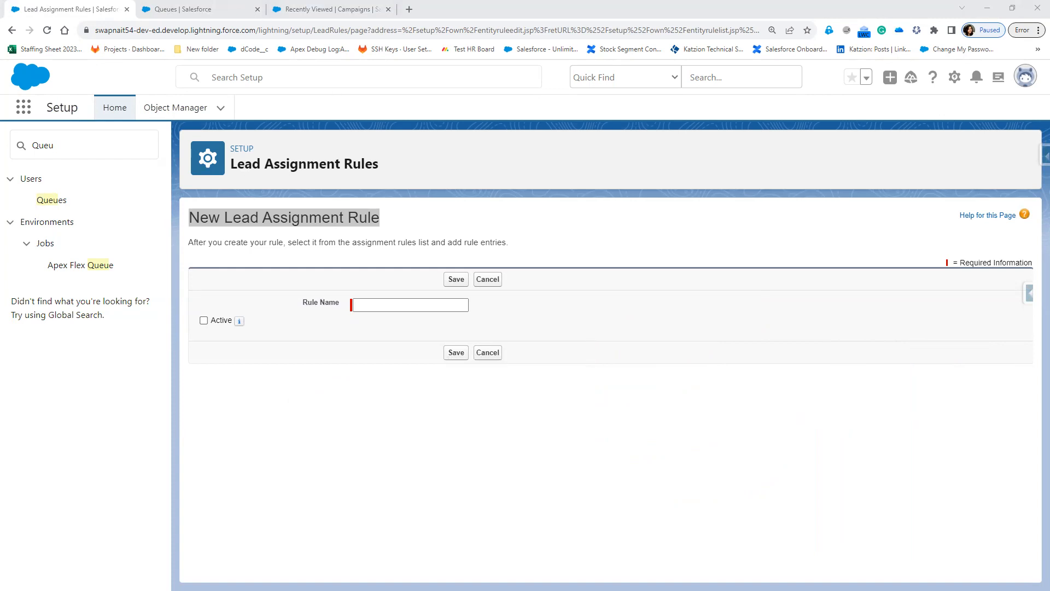
Add the chosen user to the Chennai Sales Queue's Selected Members and save the queue.
{"action": "left_click", "coordinate": [189, 10]}
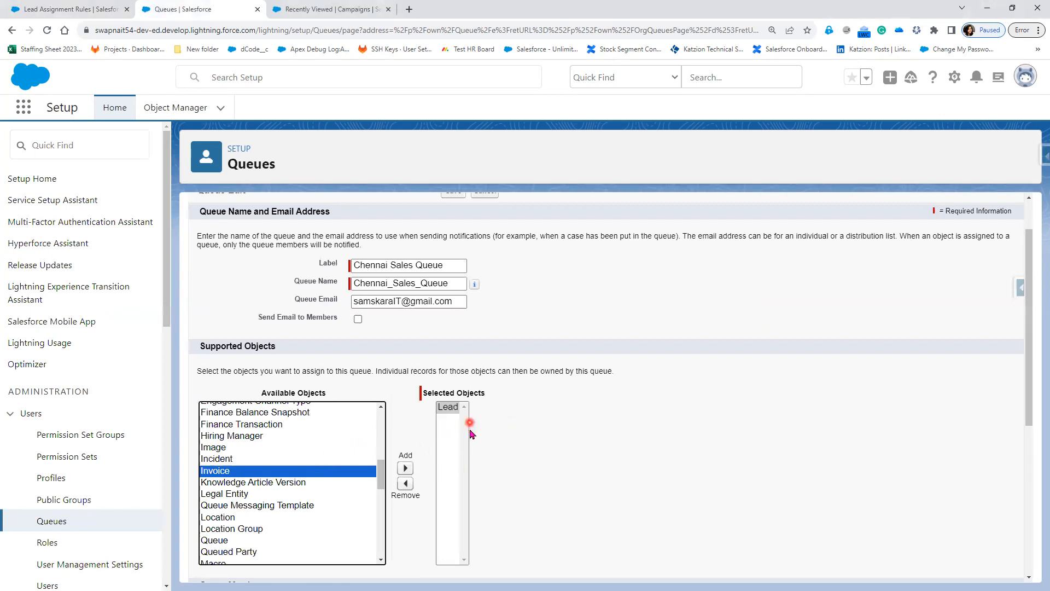
{"action": "scroll", "coordinate": [469, 433], "scroll_direction": "down", "scroll_amount": 5}
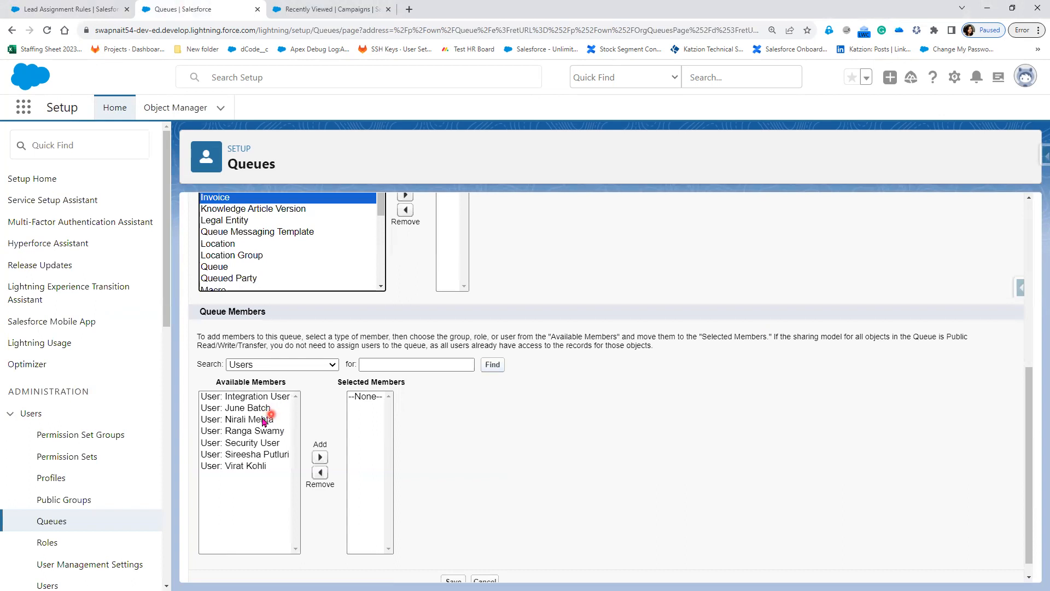
{"action": "left_click", "coordinate": [257, 466]}
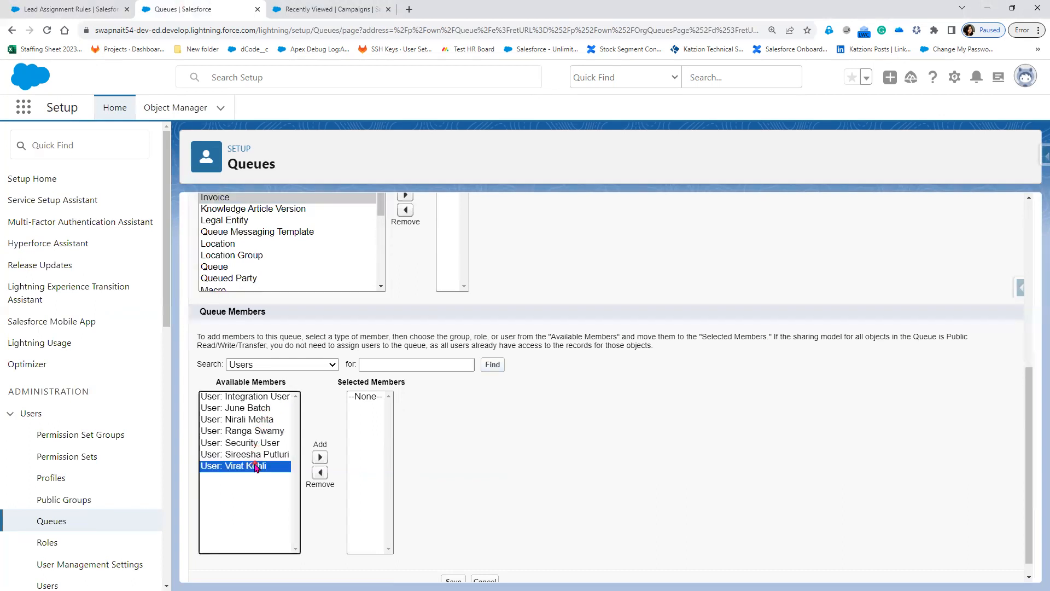
{"action": "left_click", "coordinate": [320, 456]}
{"action": "scroll", "coordinate": [576, 474], "scroll_direction": "down", "scroll_amount": 1}
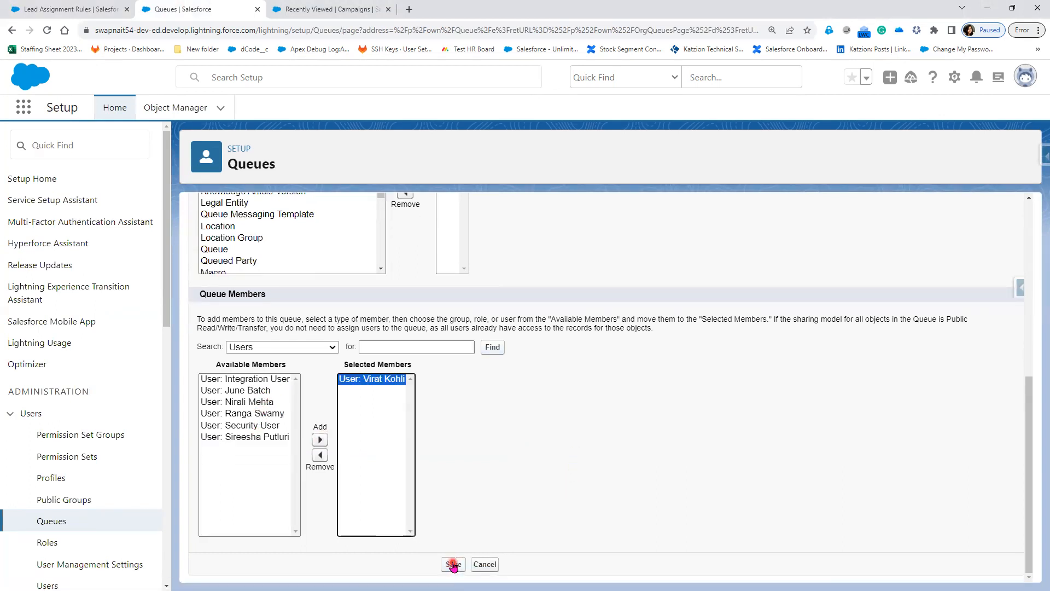
{"action": "left_click", "coordinate": [453, 564]}
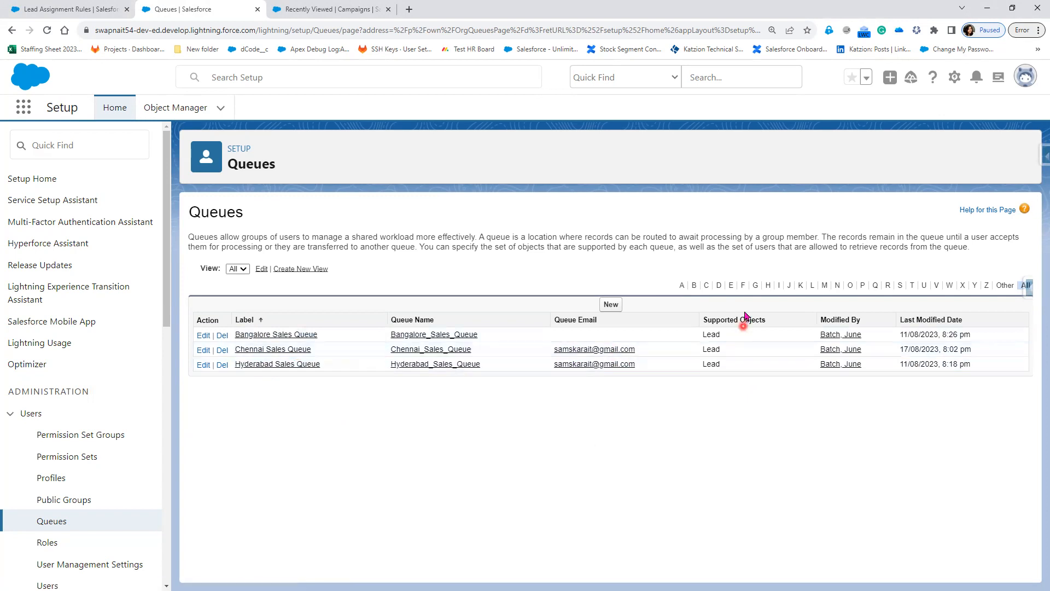
Go back to the New Lead Assignment Rule form and reload it.
{"action": "left_click", "coordinate": [77, 10]}
{"action": "left_click", "coordinate": [47, 30]}
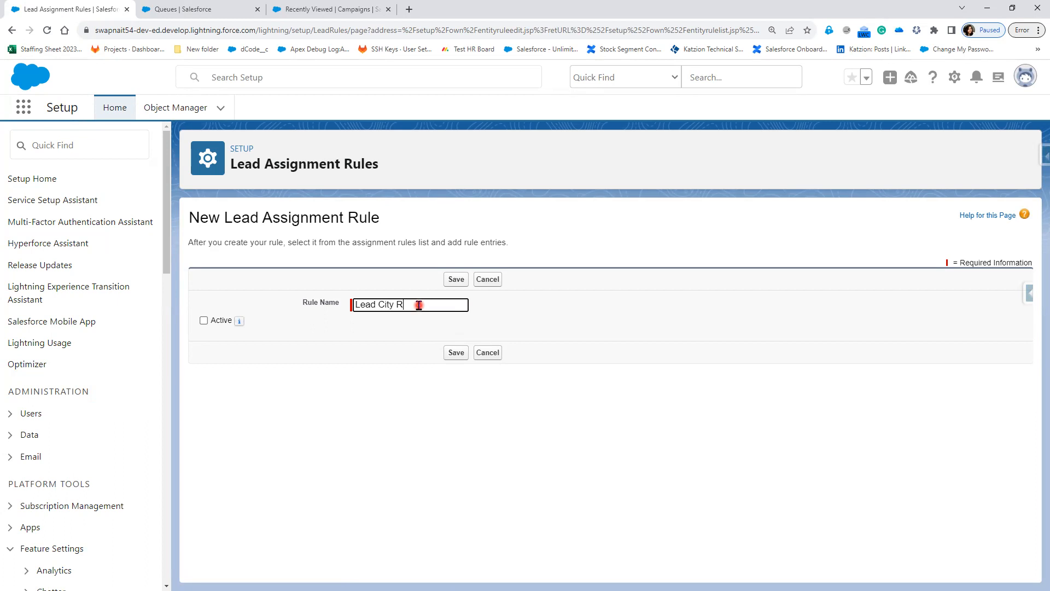
Open the Lead Assignment Rules list in a separate tab to review existing rules.
{"action": "left_click", "coordinate": [204, 321]}
{"action": "scroll", "coordinate": [33, 498], "scroll_direction": "down", "scroll_amount": 4}
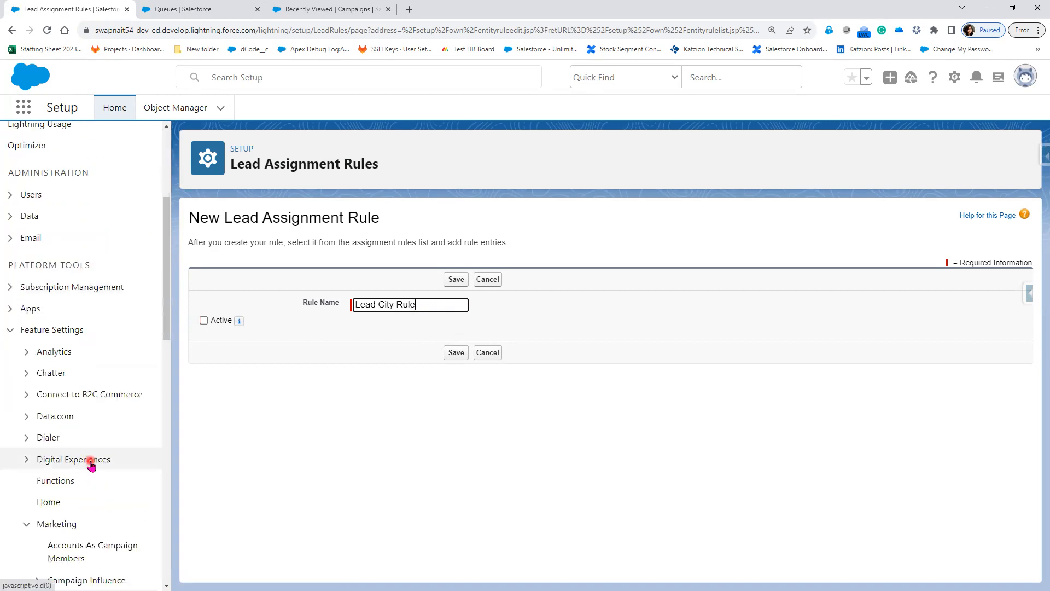
{"action": "scroll", "coordinate": [91, 464], "scroll_direction": "down", "scroll_amount": 4}
{"action": "right_click", "coordinate": [80, 384]}
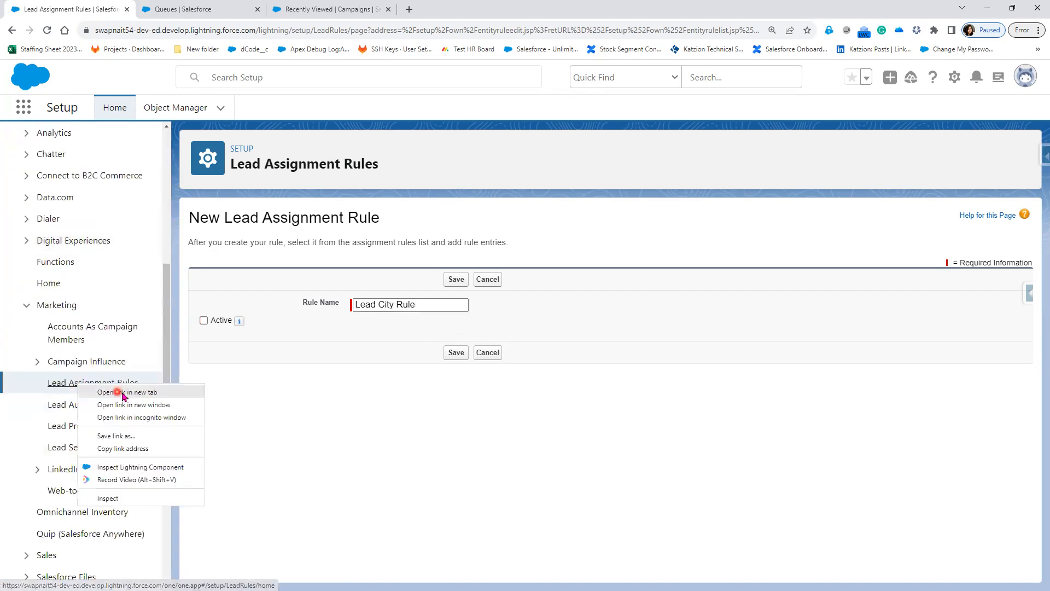
{"action": "left_click", "coordinate": [121, 392]}
{"action": "left_click", "coordinate": [316, 9]}
{"action": "left_click", "coordinate": [293, 253]}
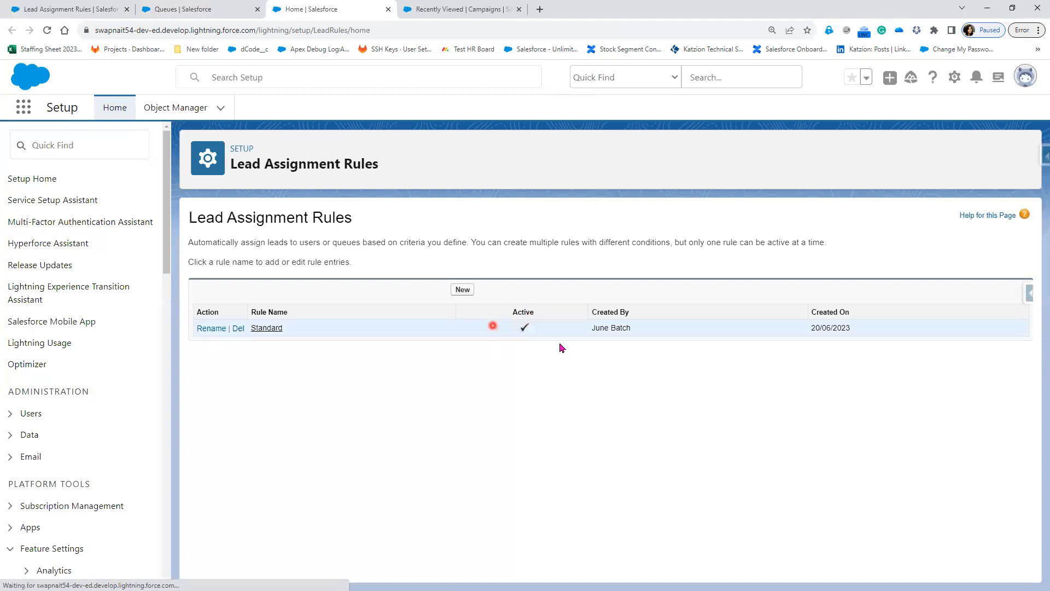
Mark Lead City Rule as Active and save it.
{"action": "left_click", "coordinate": [70, 9]}
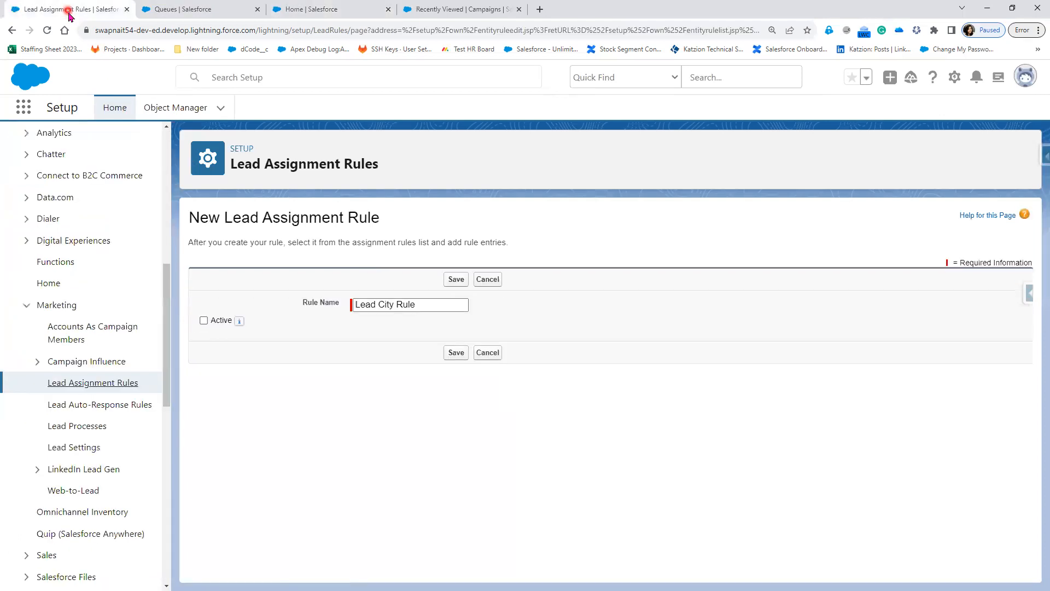
{"action": "left_click", "coordinate": [203, 321]}
{"action": "left_click", "coordinate": [461, 353]}
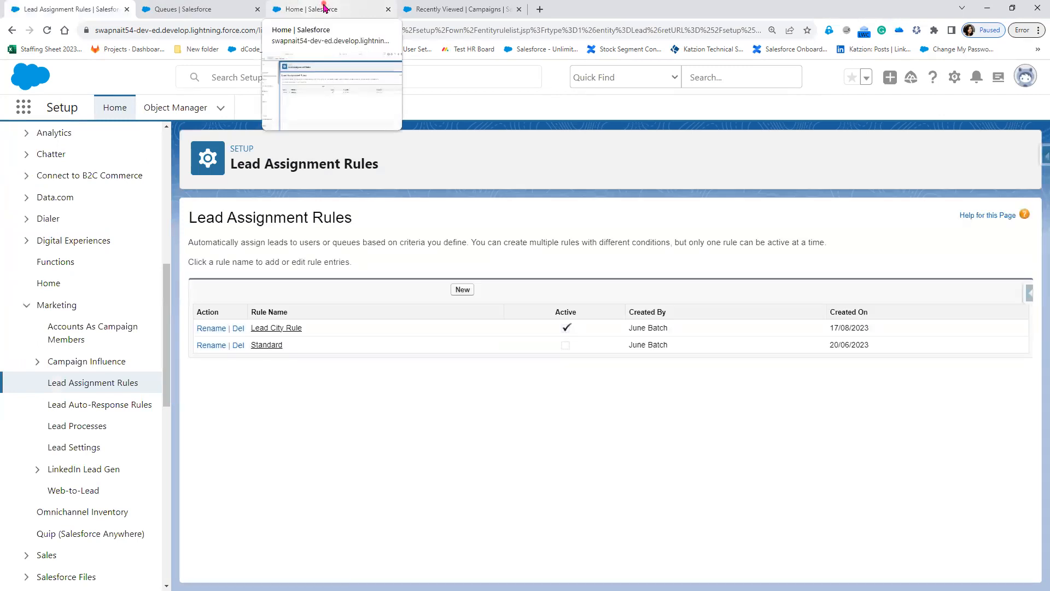
Open the saved Lead City Rule's detail page and highlight that it has no rule entries.
{"action": "left_click", "coordinate": [325, 8]}
{"action": "left_click", "coordinate": [90, 9]}
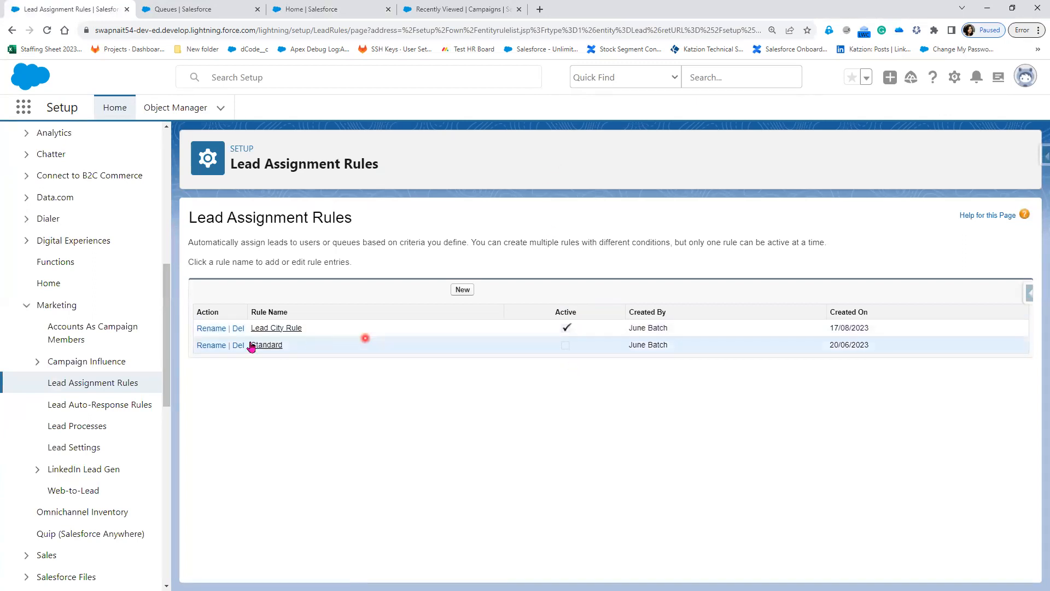
{"action": "left_click", "coordinate": [281, 328]}
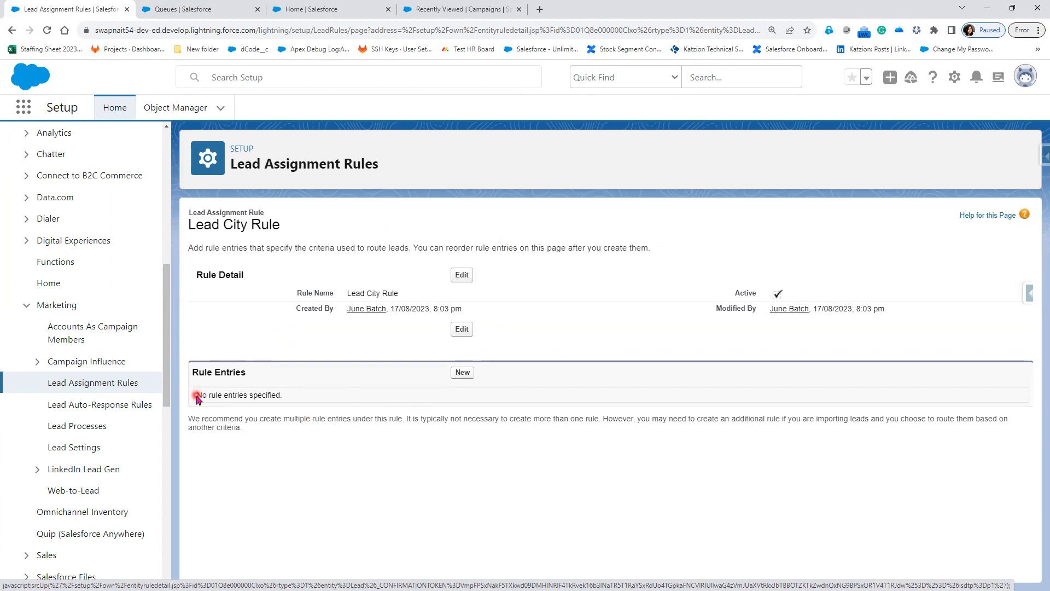
{"action": "left_click_drag", "start_coordinate": [198, 396], "coordinate": [307, 398]}
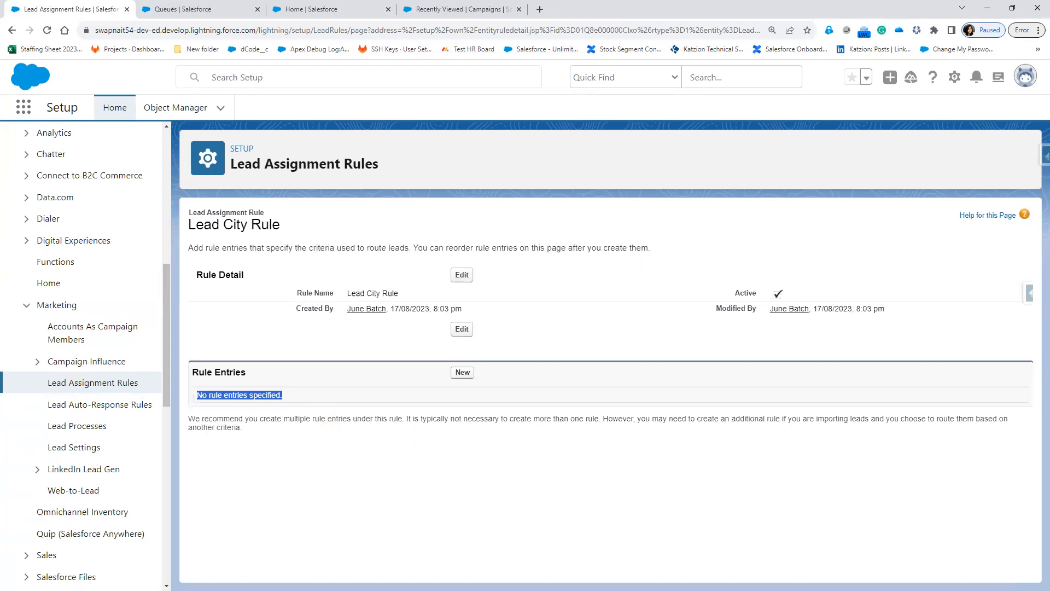
{"action": "key", "text": "alt+Tab"}
Advance through the queue-name, Configure the Lead Assignment Rule and Step-3 slides, then minimize PowerPoint.
{"action": "key", "text": "Right"}
{"action": "key", "text": "Right"}
{"action": "key", "text": "Right"}
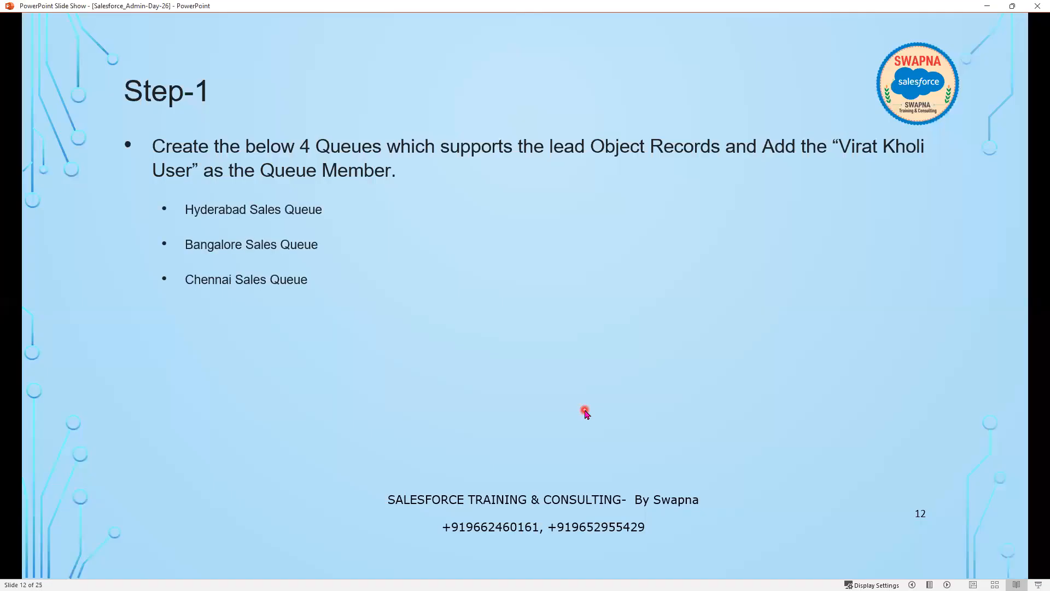
{"action": "key", "text": "Right"}
{"action": "key", "text": "Right"}
{"action": "key", "text": "Right"}
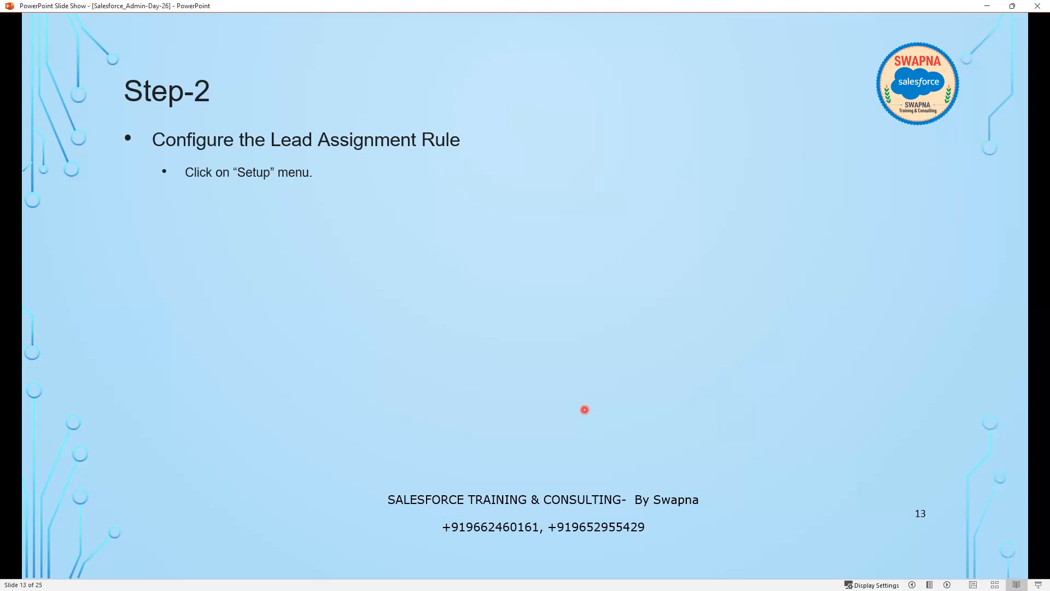
{"action": "key", "text": "Right"}
{"action": "key", "text": "Right"}
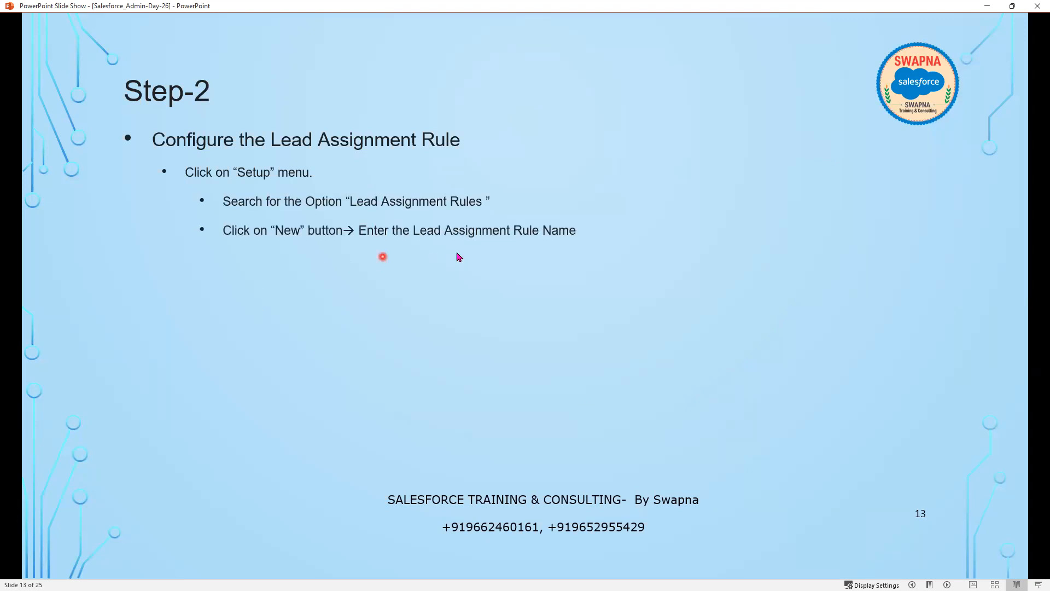
{"action": "key", "text": "Right"}
{"action": "key", "text": "Right"}
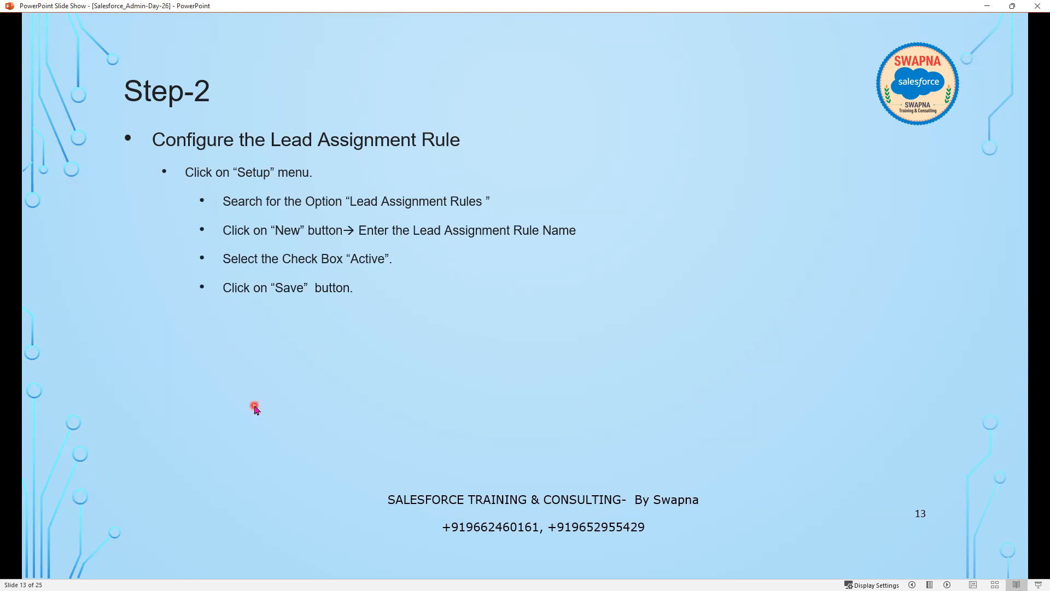
{"action": "key", "text": "Right"}
{"action": "key", "text": "Right"}
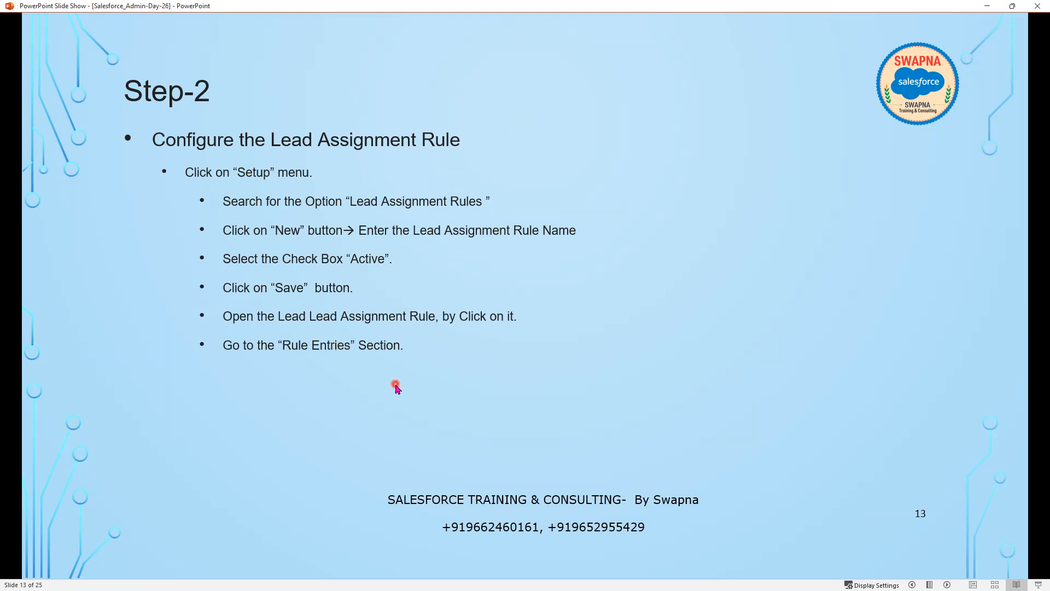
{"action": "key", "text": "Right"}
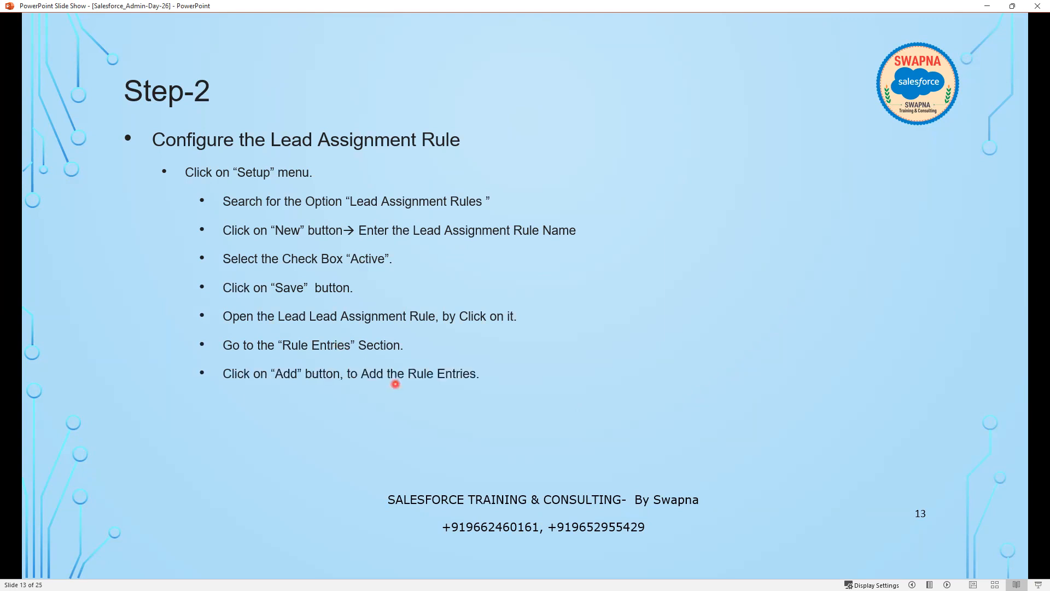
{"action": "key", "text": "Right"}
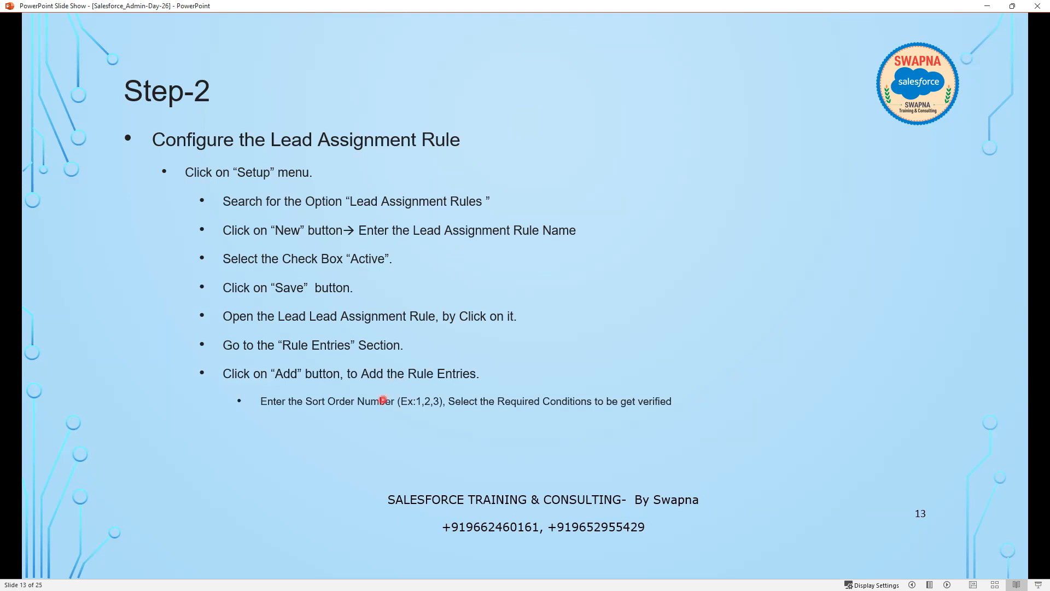
{"action": "key", "text": "Right"}
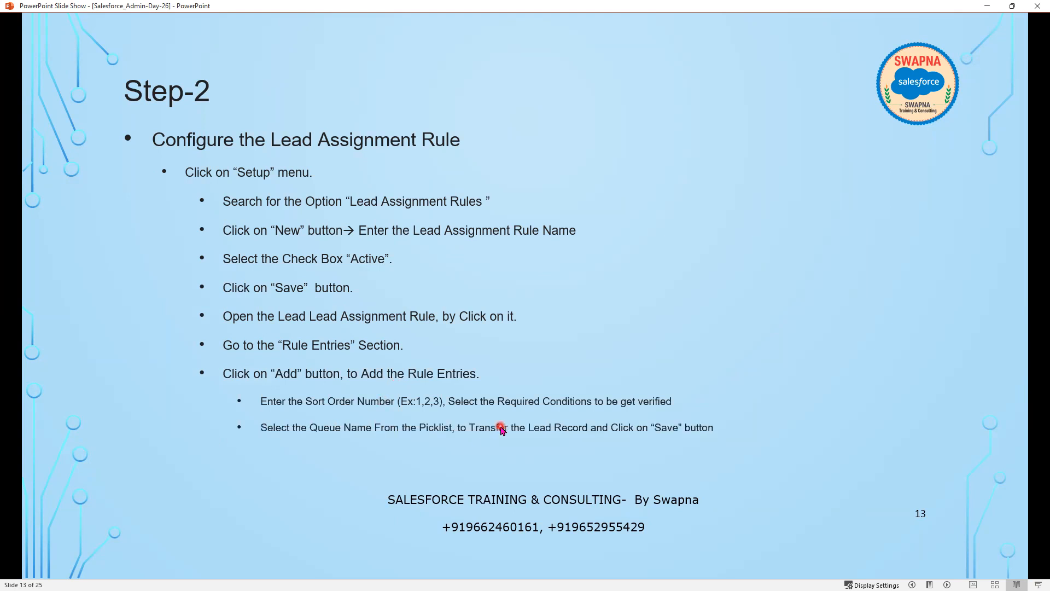
{"action": "key", "text": "Right"}
{"action": "key", "text": "Left"}
{"action": "key", "text": "Left"}
{"action": "key", "text": "Right"}
{"action": "key", "text": "Right"}
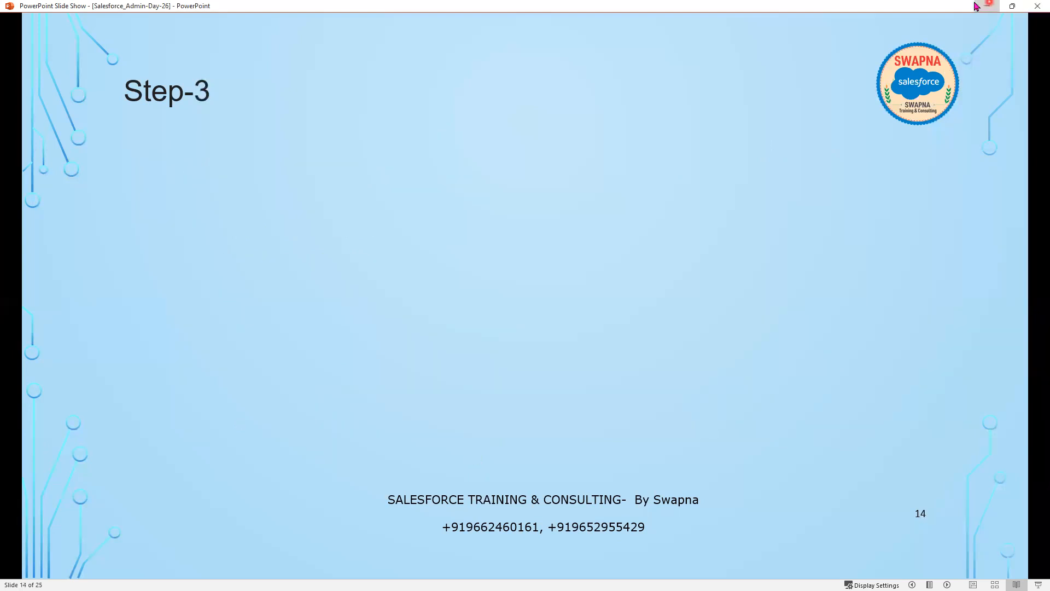
{"action": "left_click", "coordinate": [987, 5]}
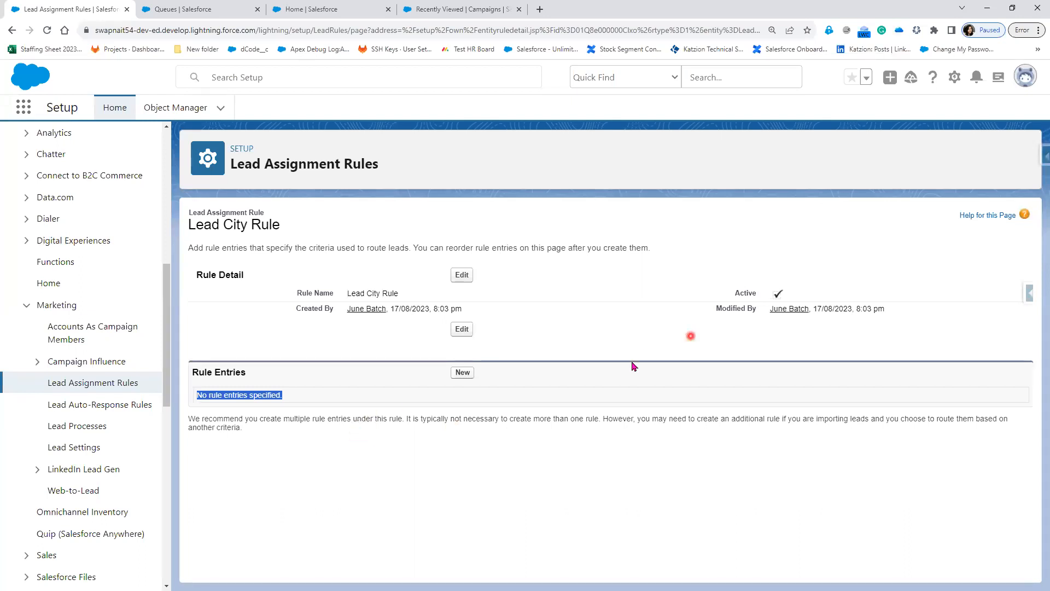
Start a new Lead City Rule entry and enter 1 as its Sort Order.
{"action": "left_click", "coordinate": [462, 372]}
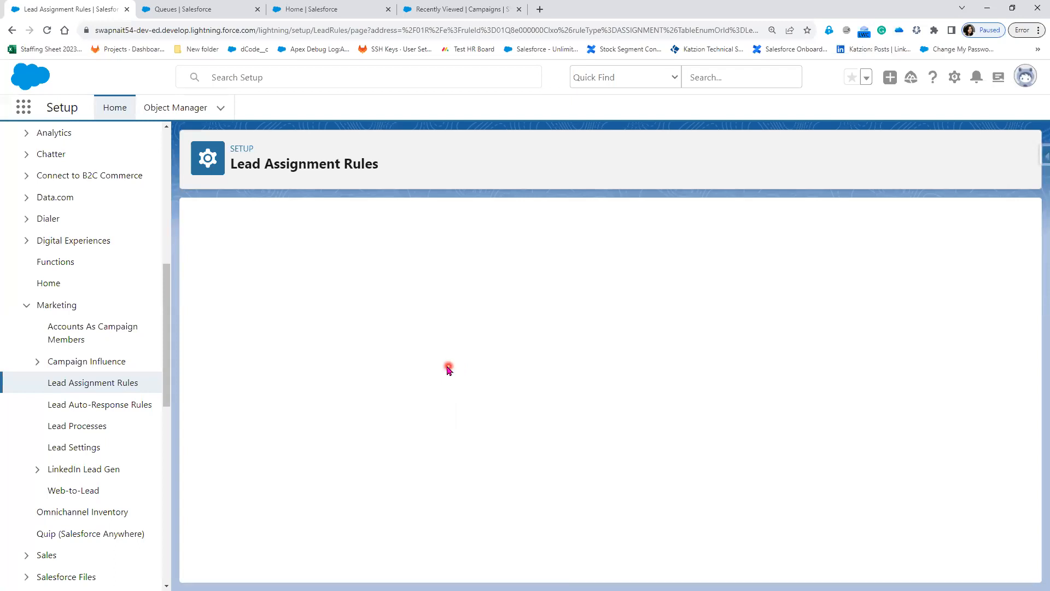
{"action": "left_click", "coordinate": [383, 298]}
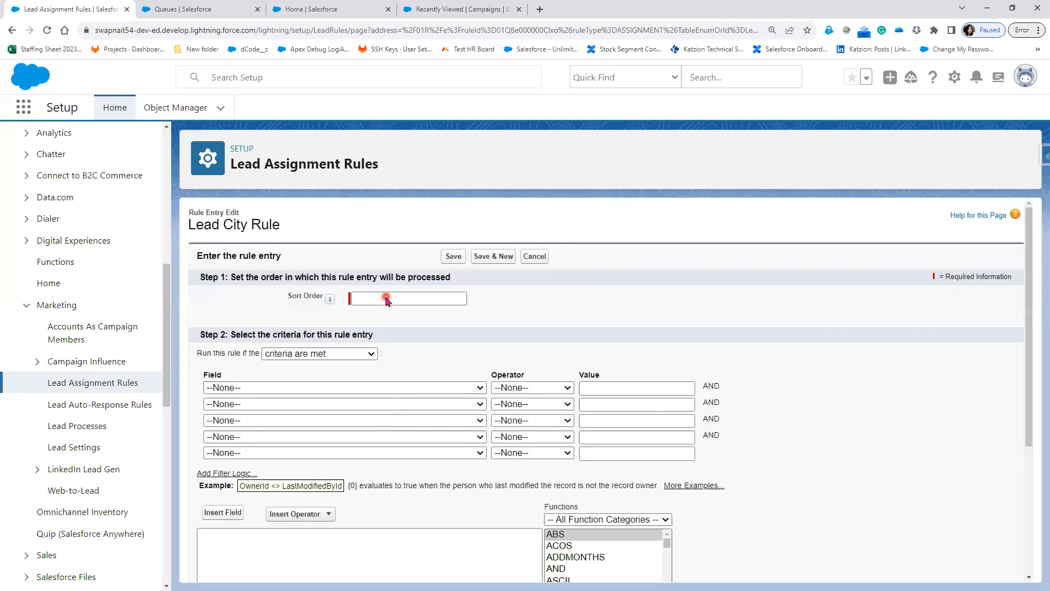
{"action": "left_click", "coordinate": [416, 515]}
{"action": "scroll", "coordinate": [417, 511], "scroll_direction": "down", "scroll_amount": 1}
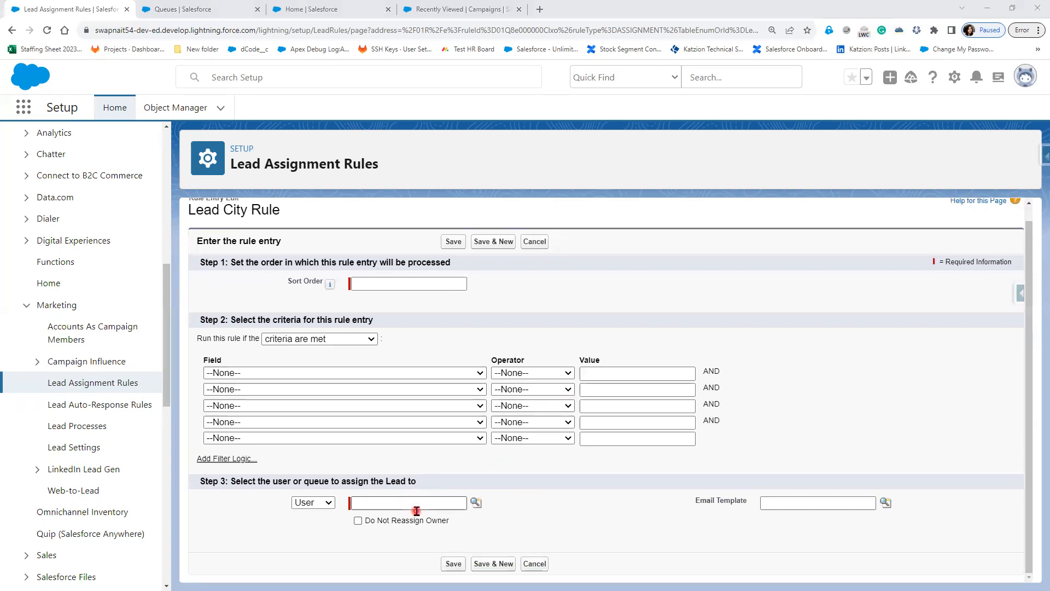
{"action": "left_click", "coordinate": [416, 512]}
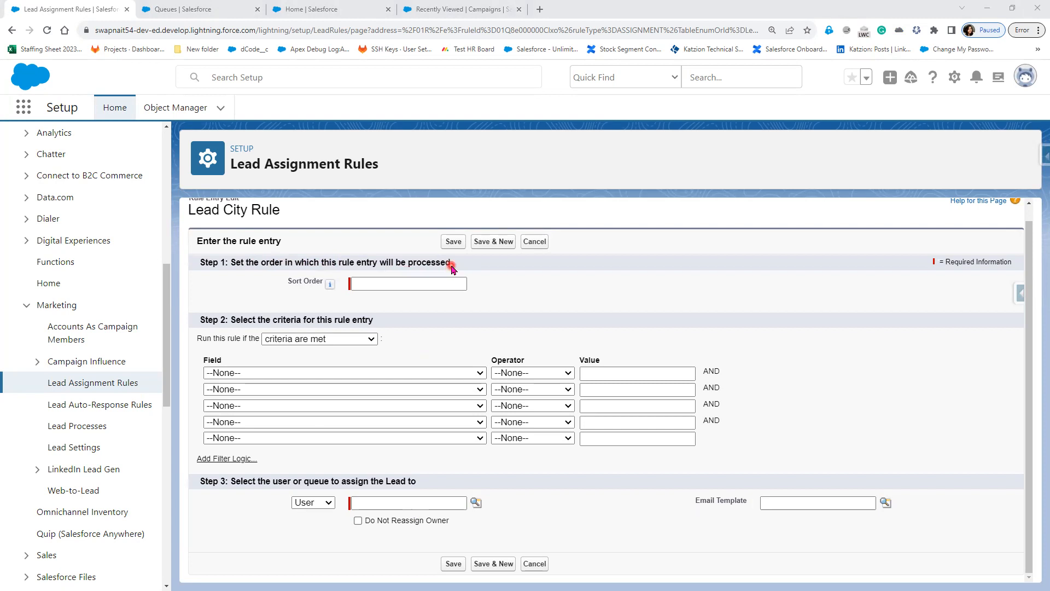
{"action": "left_click", "coordinate": [383, 282]}
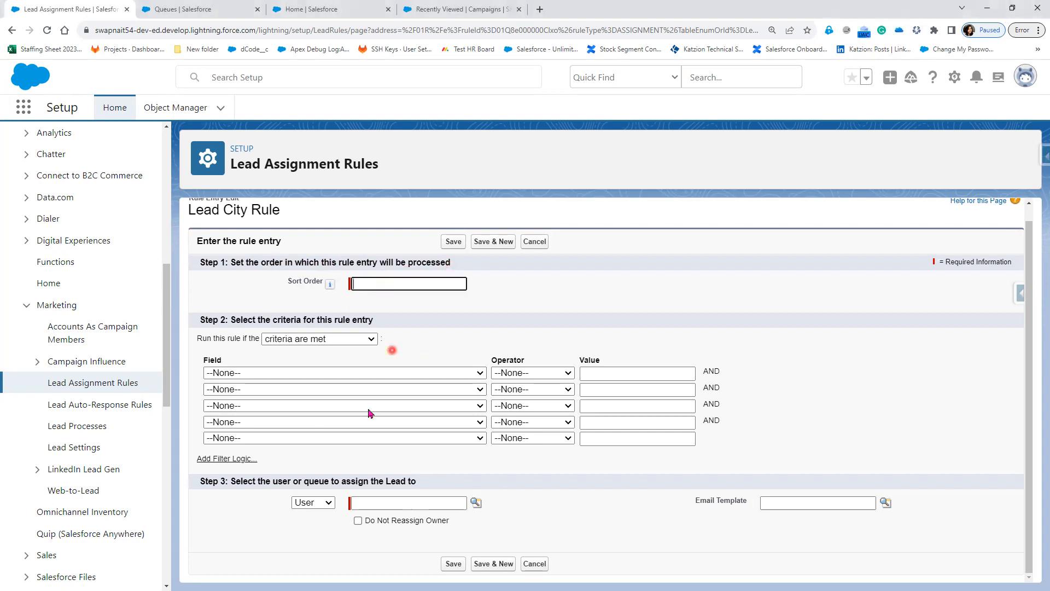
{"action": "scroll", "coordinate": [339, 350], "scroll_direction": "up", "scroll_amount": 1}
{"action": "left_click_drag", "start_coordinate": [224, 212], "coordinate": [184, 211]}
{"action": "left_click", "coordinate": [378, 300]}
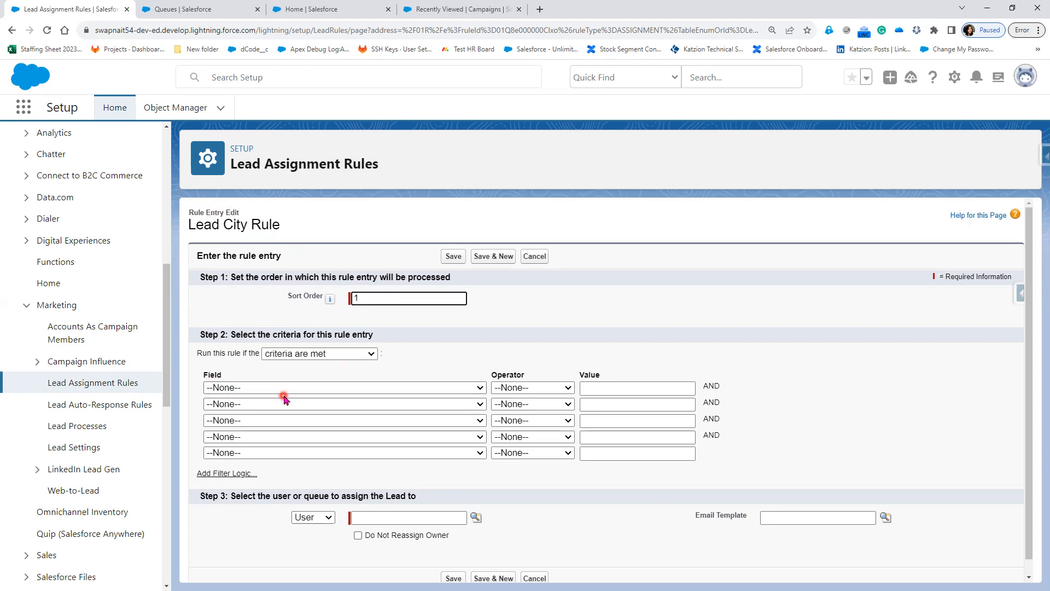
{"action": "left_click", "coordinate": [267, 334]}
{"action": "left_click_drag", "start_coordinate": [312, 334], "coordinate": [380, 336]}
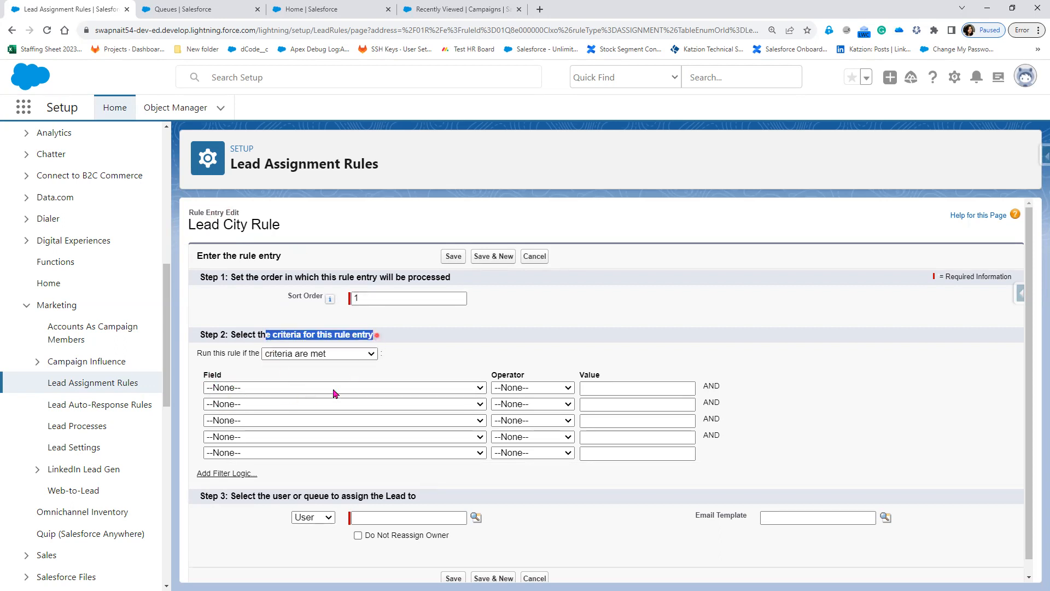
Set the entry's first criterion to Lead: City equals Hyderabad.
{"action": "left_click", "coordinate": [328, 389]}
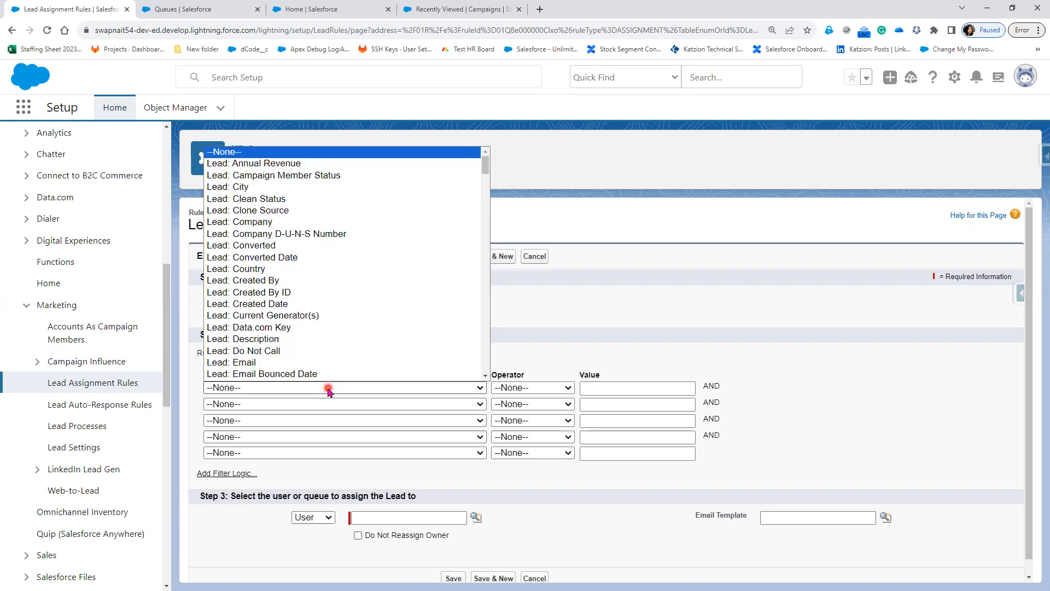
{"action": "left_click", "coordinate": [249, 187]}
{"action": "left_click", "coordinate": [518, 391]}
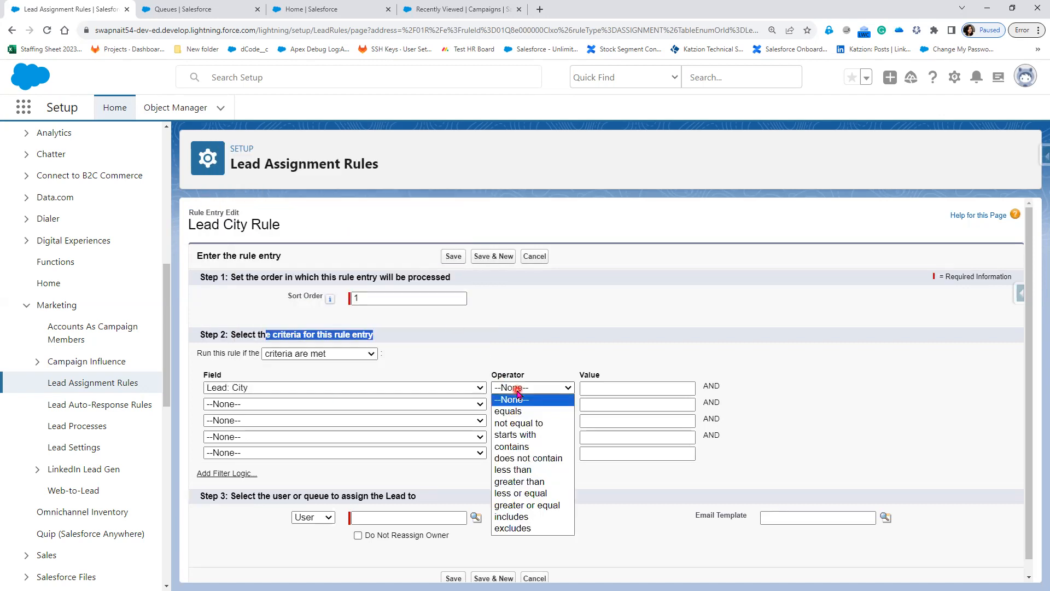
{"action": "left_click", "coordinate": [520, 409]}
{"action": "left_click", "coordinate": [644, 388]}
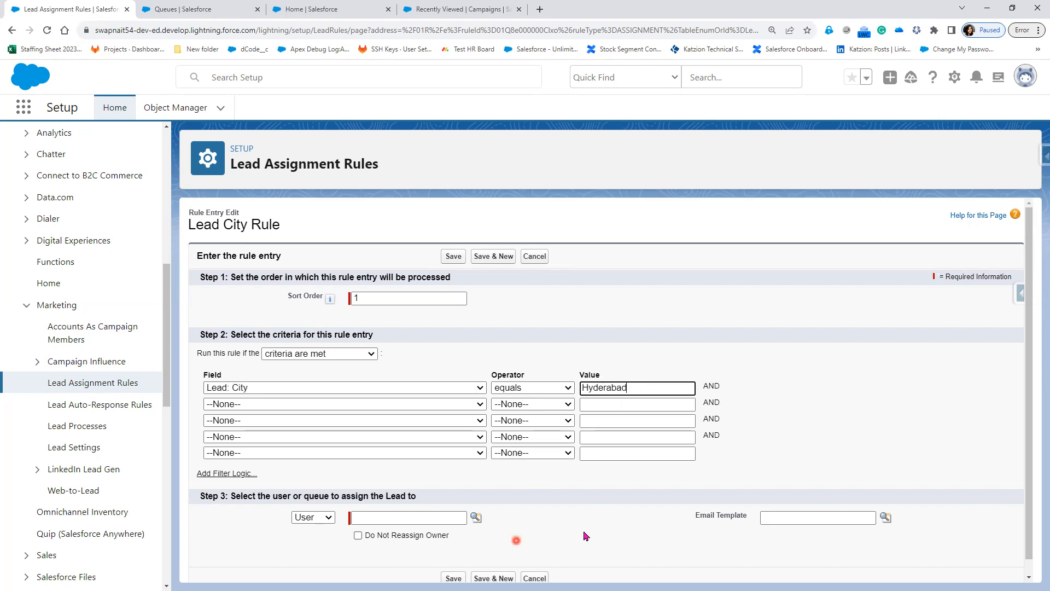
Change the assignee type from User to Queue and bring up the queue lookup list.
{"action": "left_click", "coordinate": [327, 517]}
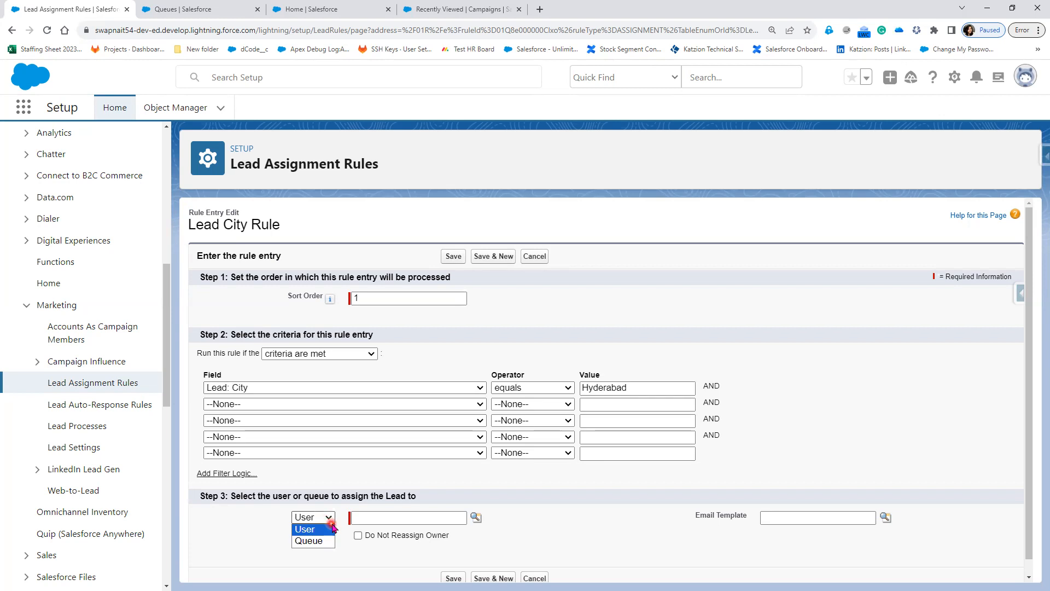
{"action": "left_click", "coordinate": [309, 541]}
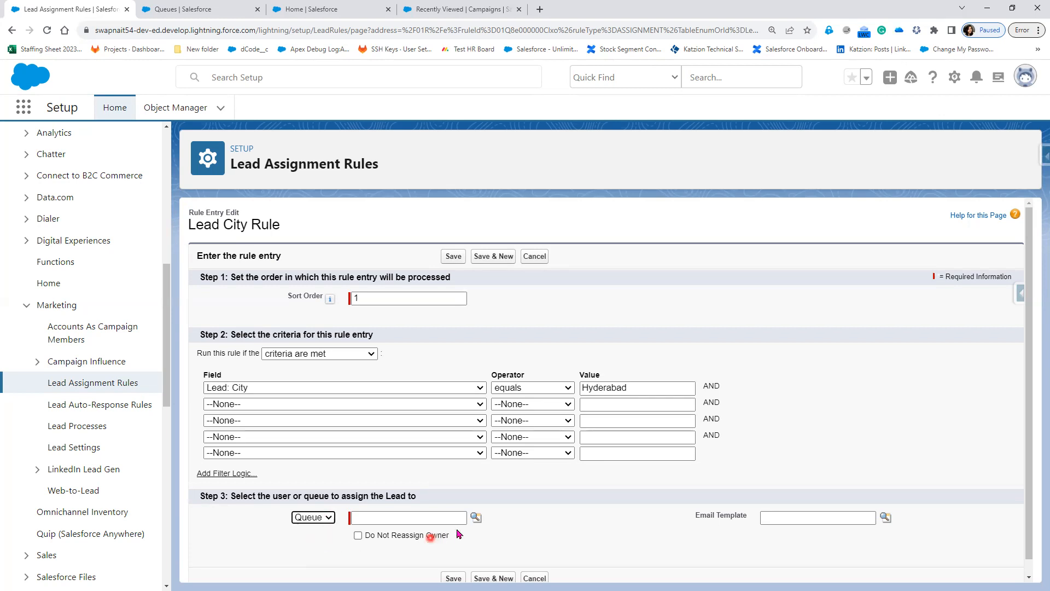
{"action": "left_click", "coordinate": [475, 518]}
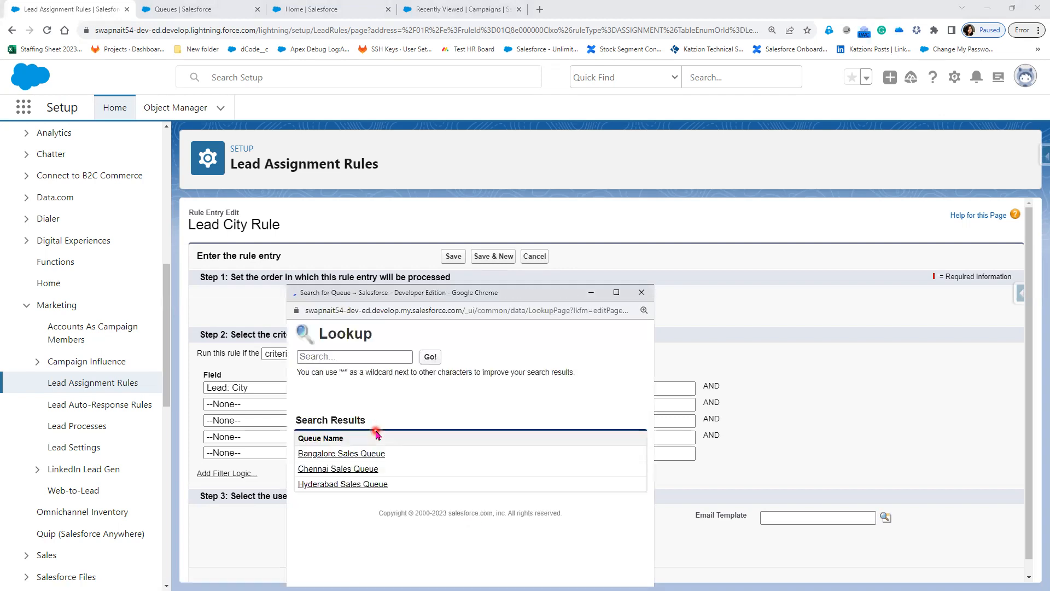
Pick Hyderabad Sales Queue and the Sales Department 'New Lead' template, then tick Do Not Reassign Owner.
{"action": "left_click", "coordinate": [350, 484]}
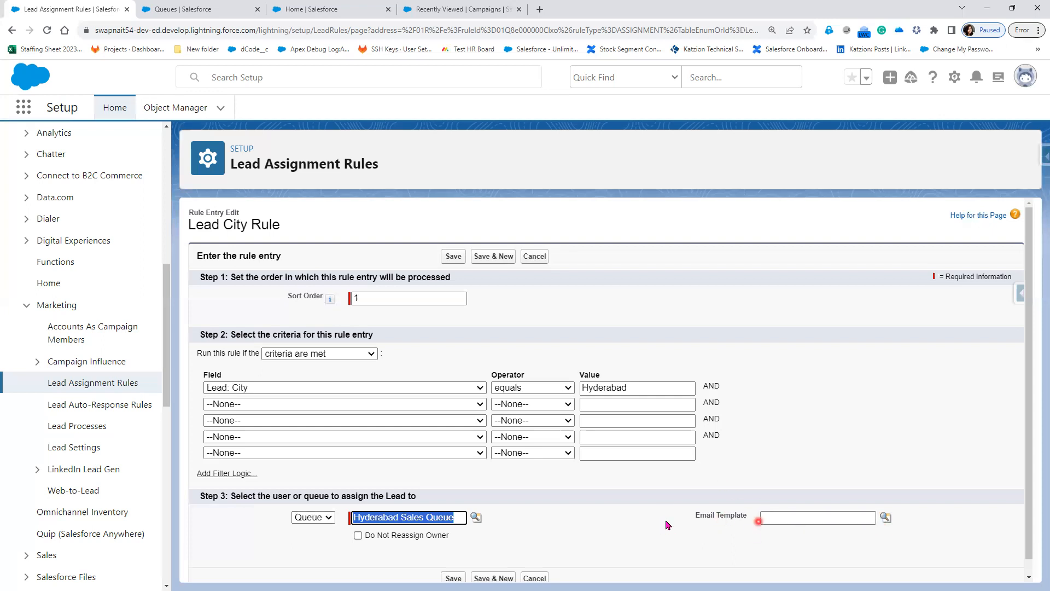
{"action": "left_click", "coordinate": [888, 517]}
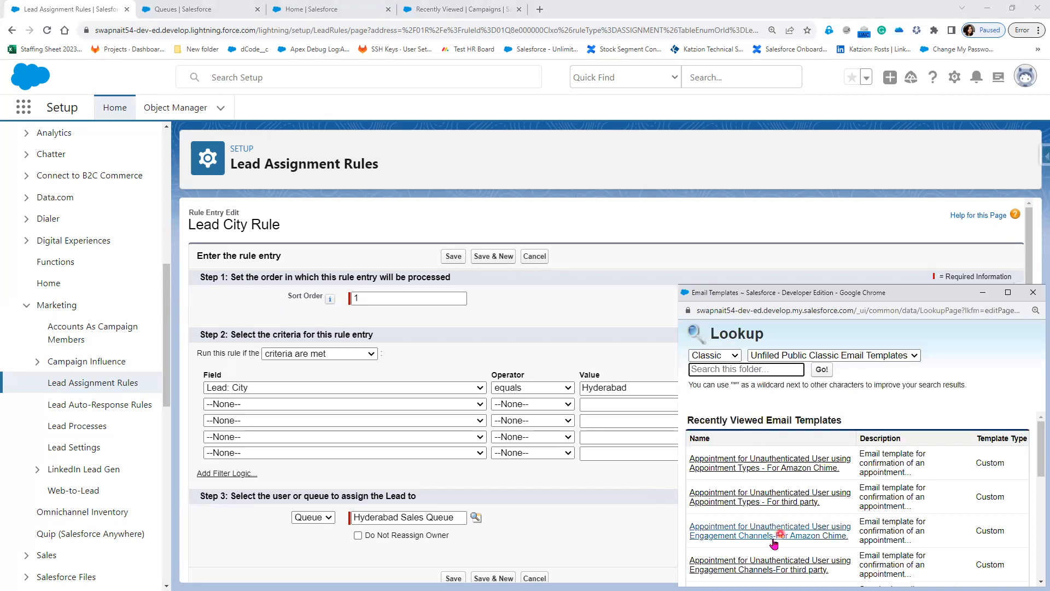
{"action": "scroll", "coordinate": [768, 536], "scroll_direction": "down", "scroll_amount": 5}
{"action": "left_click", "coordinate": [771, 355]}
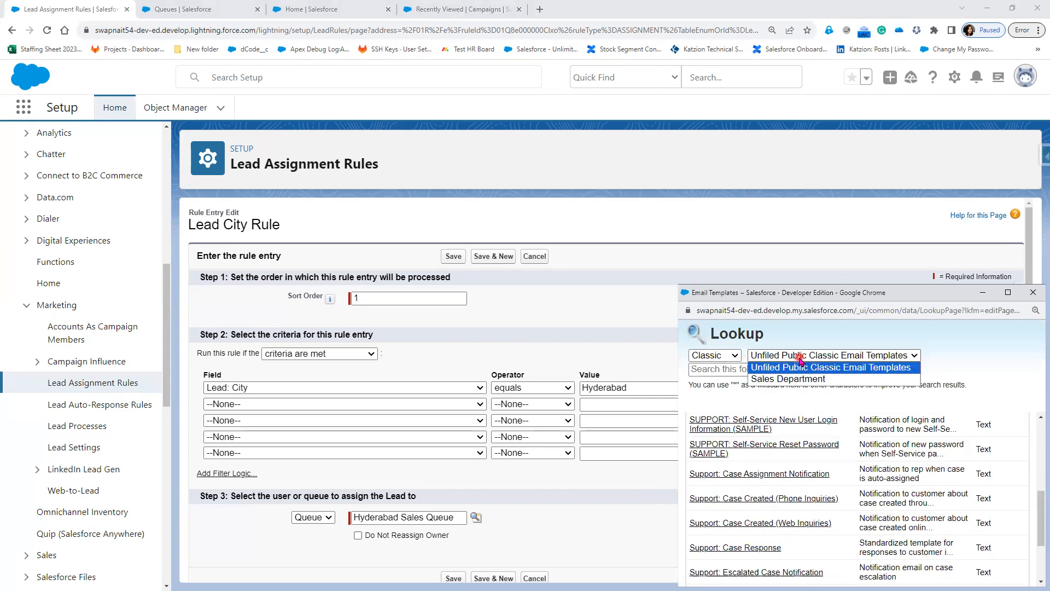
{"action": "left_click", "coordinate": [803, 381]}
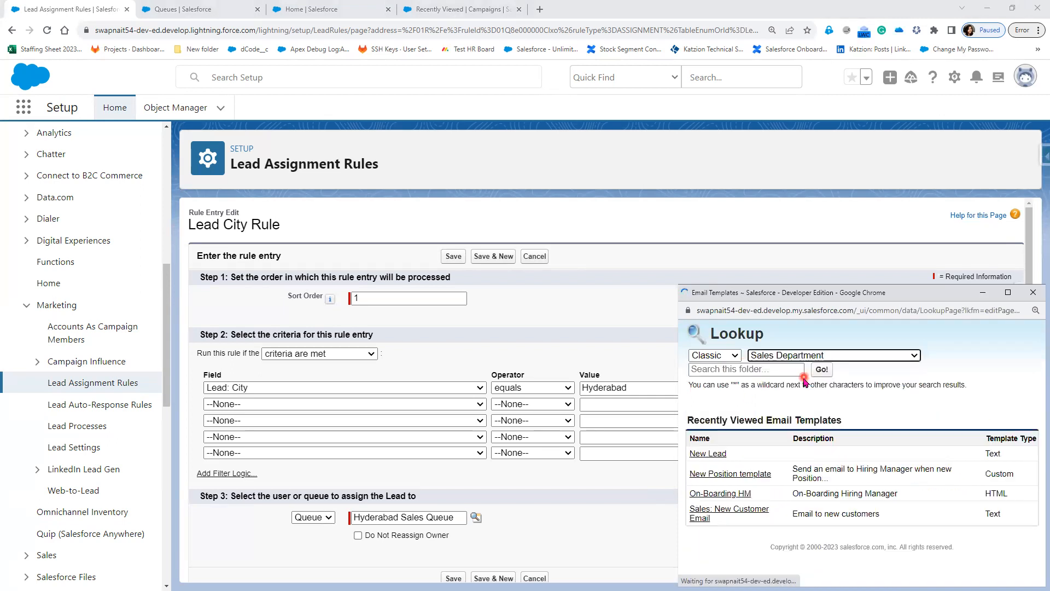
{"action": "left_click", "coordinate": [706, 454]}
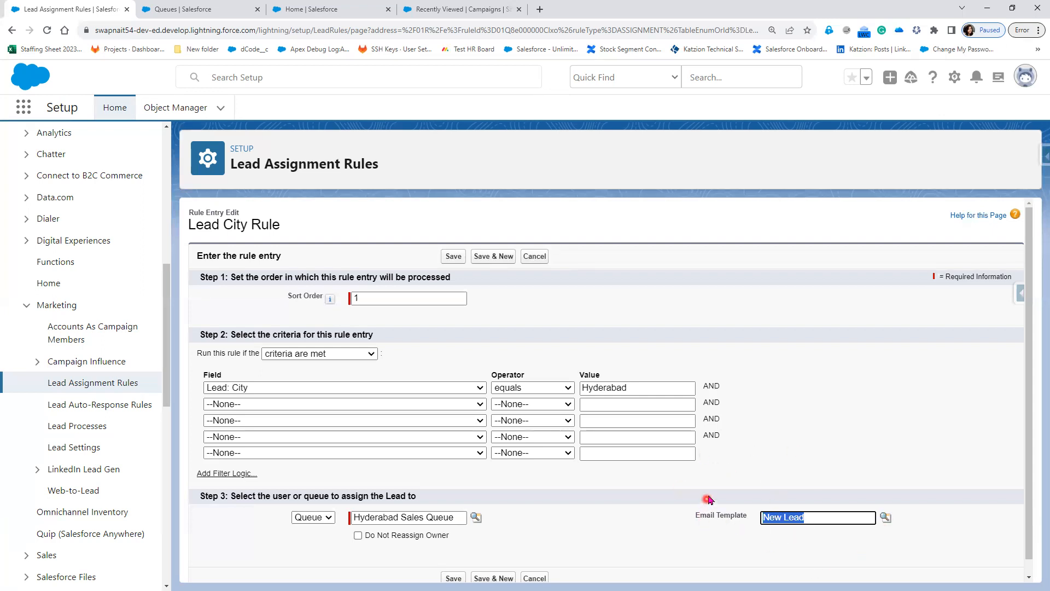
{"action": "scroll", "coordinate": [722, 486], "scroll_direction": "down", "scroll_amount": 1}
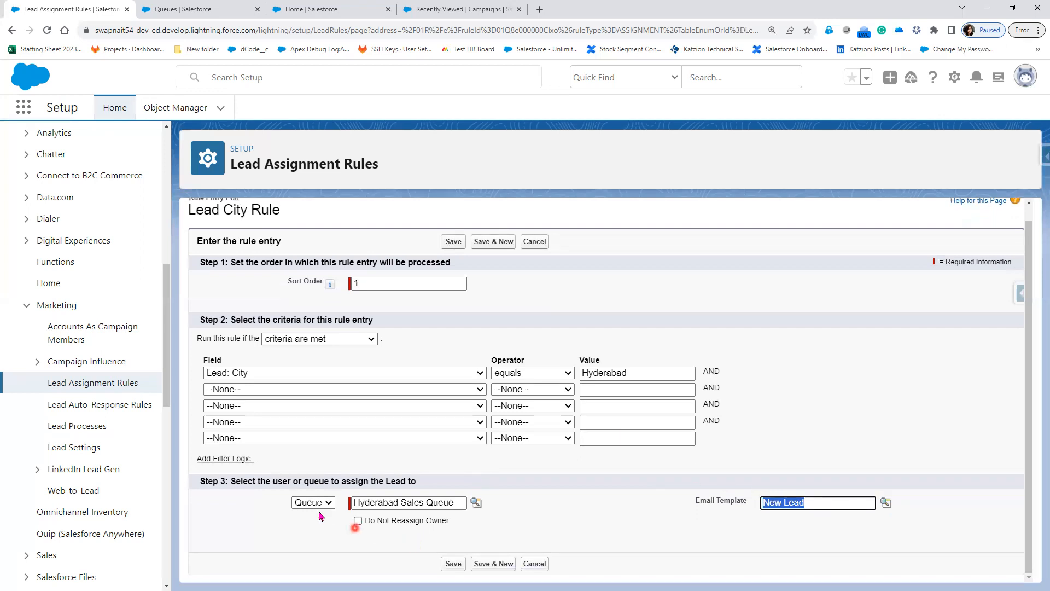
{"action": "left_click", "coordinate": [359, 524]}
Clear Do Not Reassign Owner and assign the entry to Hyderabad Sales Queue again.
{"action": "left_click", "coordinate": [357, 521]}
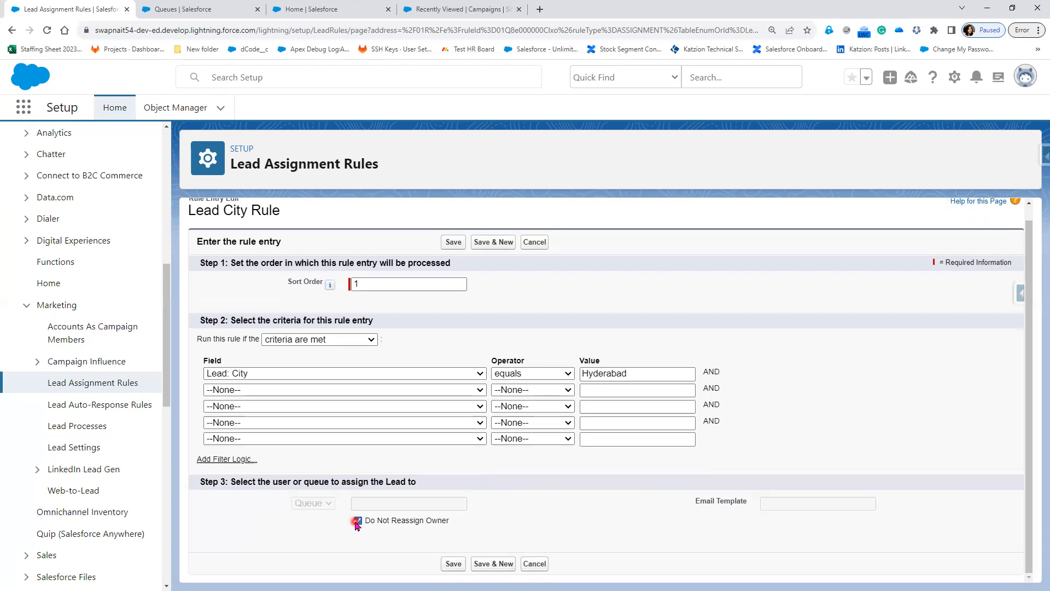
{"action": "left_click", "coordinate": [599, 441]}
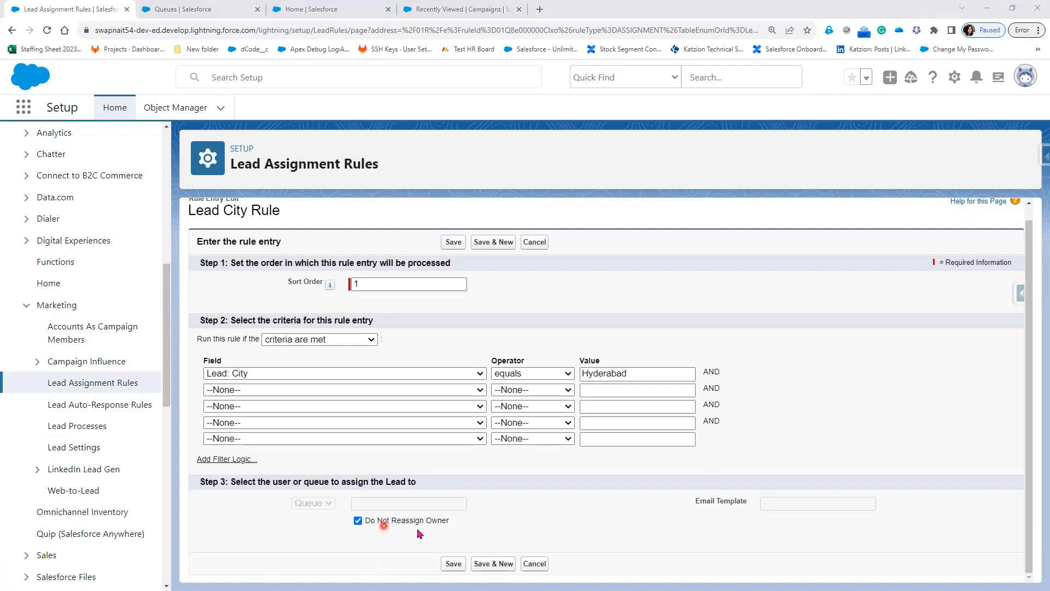
{"action": "left_click", "coordinate": [356, 522]}
{"action": "left_click", "coordinate": [356, 523]}
{"action": "left_click", "coordinate": [356, 522]}
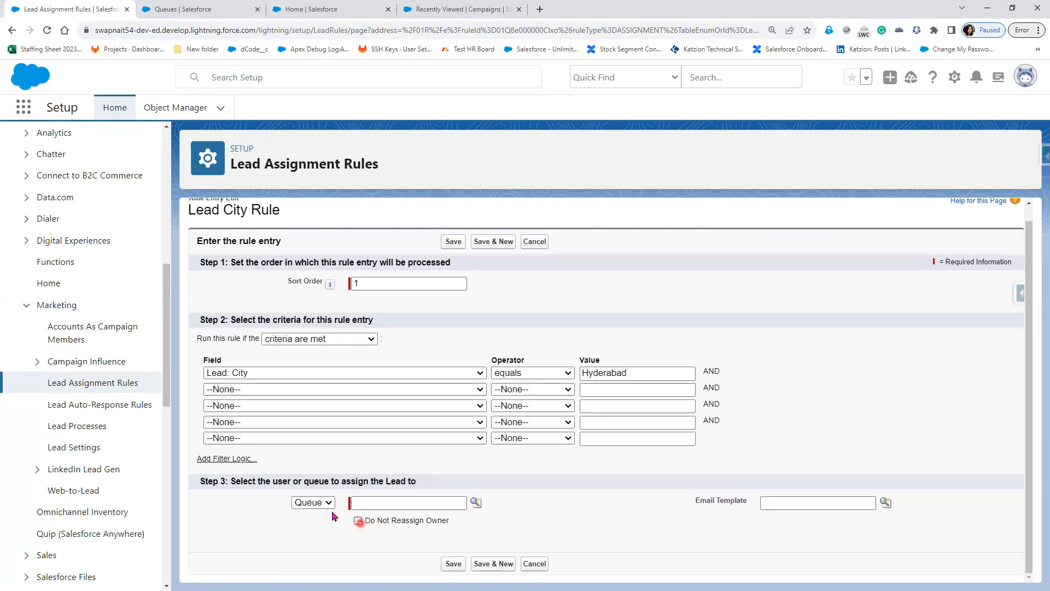
{"action": "left_click", "coordinate": [471, 503]}
{"action": "left_click", "coordinate": [476, 504]}
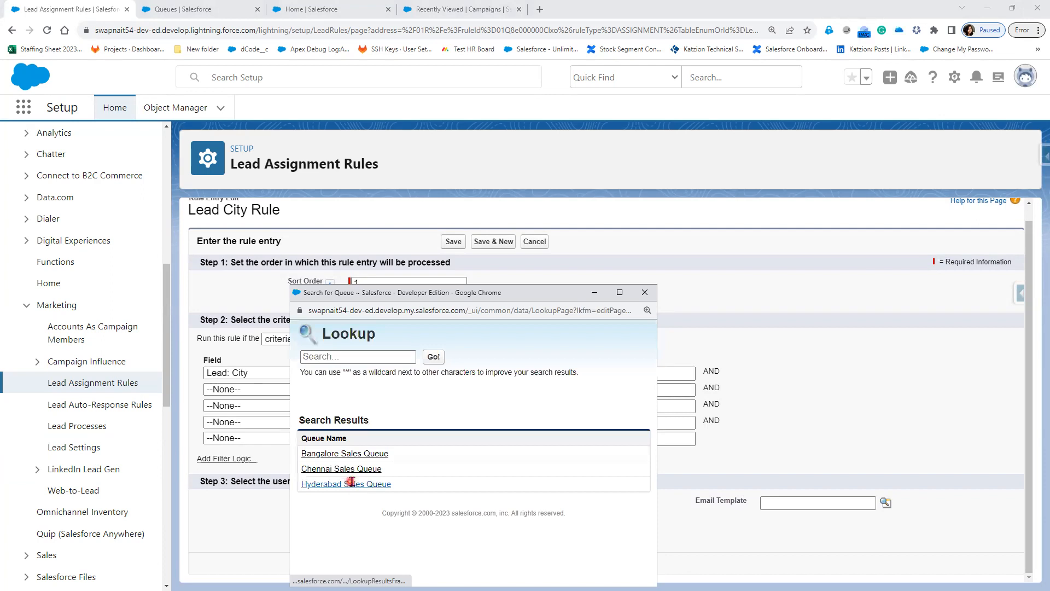
{"action": "left_click", "coordinate": [351, 483]}
Choose the Sales Department 'New Lead' email template and add filter logic to the criteria.
{"action": "left_click", "coordinate": [885, 504]}
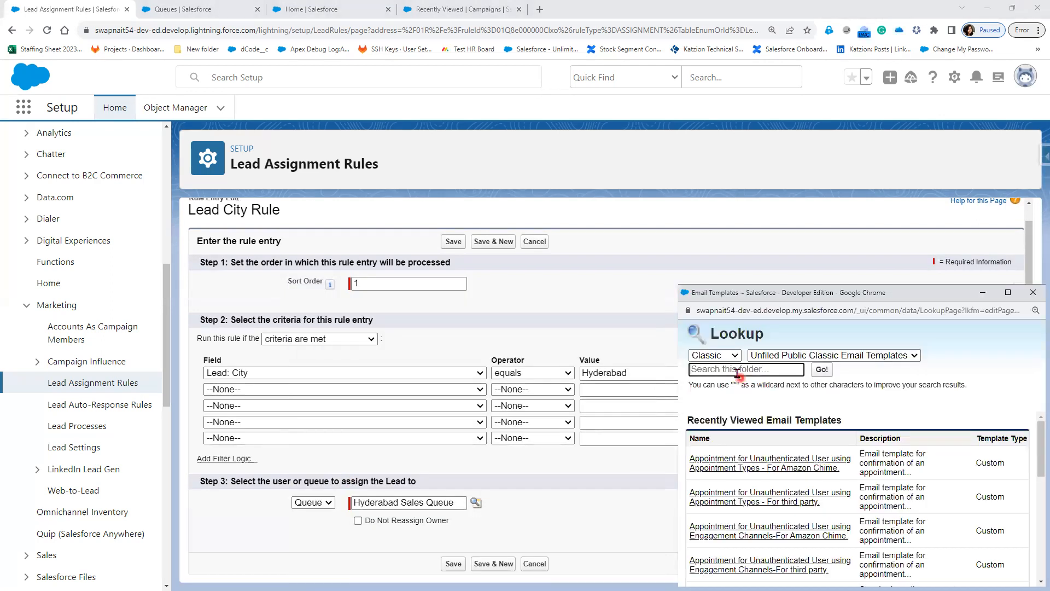
{"action": "left_click", "coordinate": [785, 354]}
{"action": "left_click", "coordinate": [796, 374]}
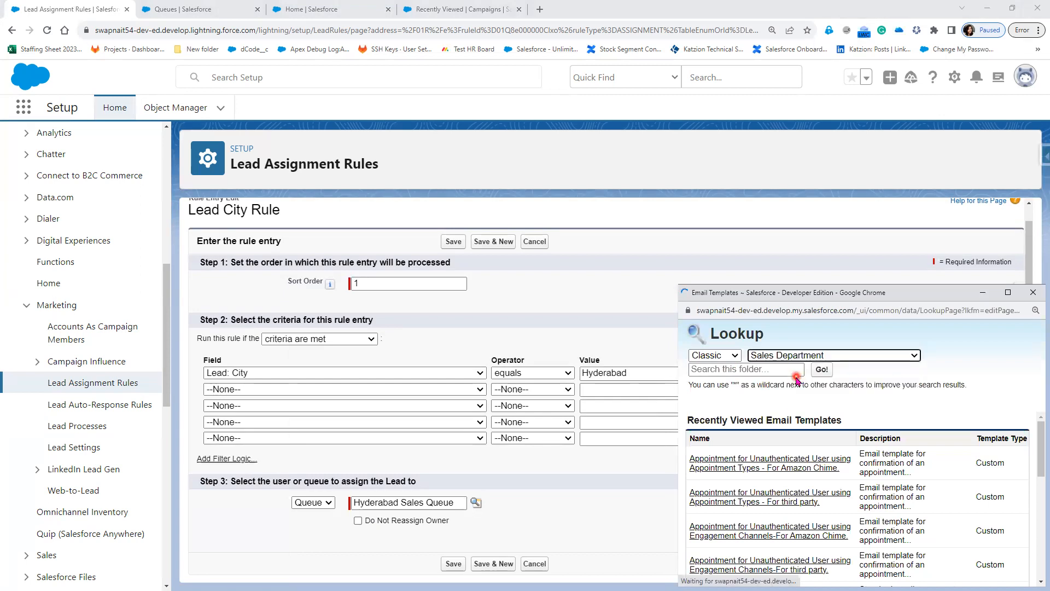
{"action": "left_click", "coordinate": [706, 457]}
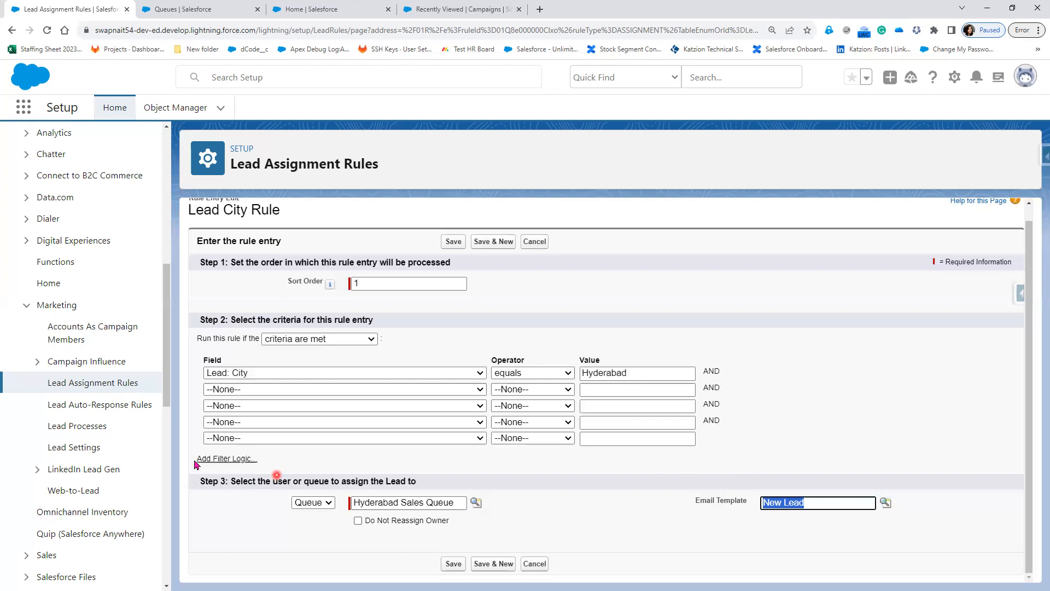
{"action": "left_click", "coordinate": [226, 459]}
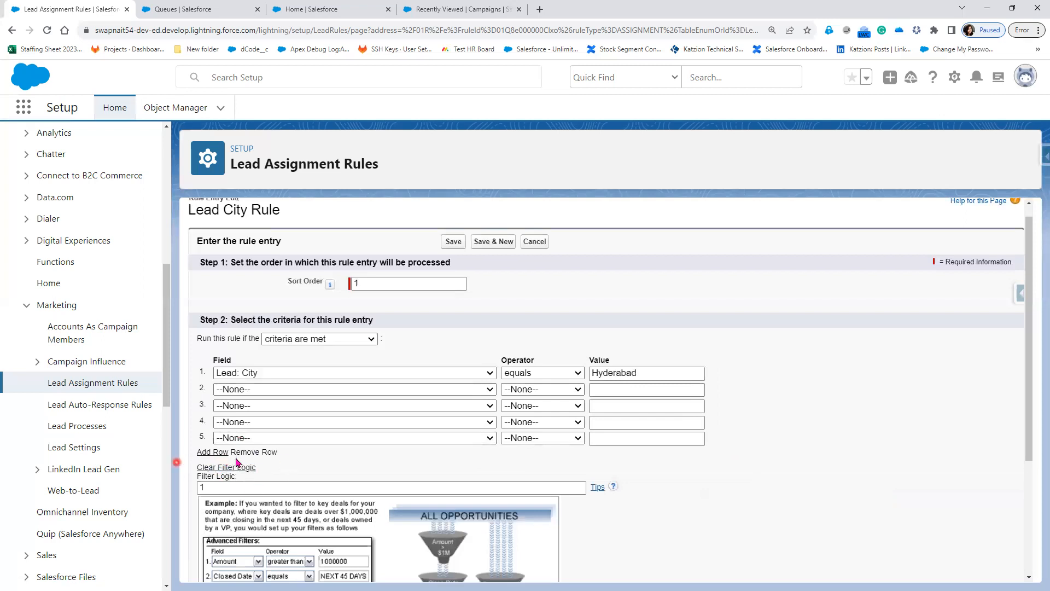
{"action": "left_click", "coordinate": [265, 486]}
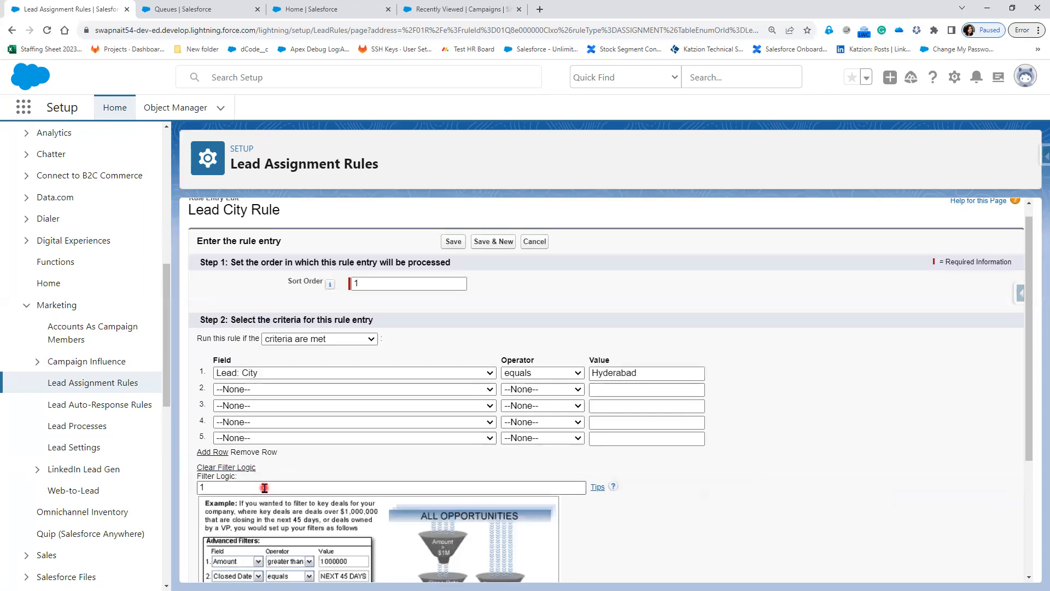
Edit the filter logic expression and bring up the second criteria row's field list.
{"action": "scroll", "coordinate": [265, 487], "scroll_direction": "down", "scroll_amount": 2}
{"action": "left_click", "coordinate": [203, 376]}
{"action": "left_click", "coordinate": [204, 369]}
{"action": "left_click", "coordinate": [228, 383]}
{"action": "left_click", "coordinate": [233, 388]}
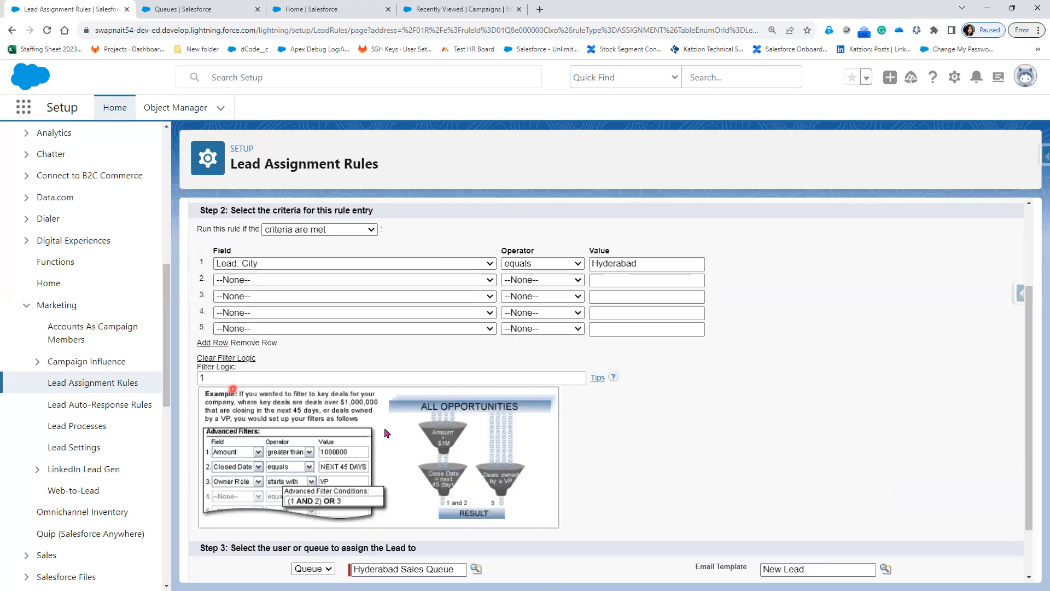
{"action": "scroll", "coordinate": [387, 433], "scroll_direction": "up", "scroll_amount": 1}
{"action": "left_click", "coordinate": [214, 412]}
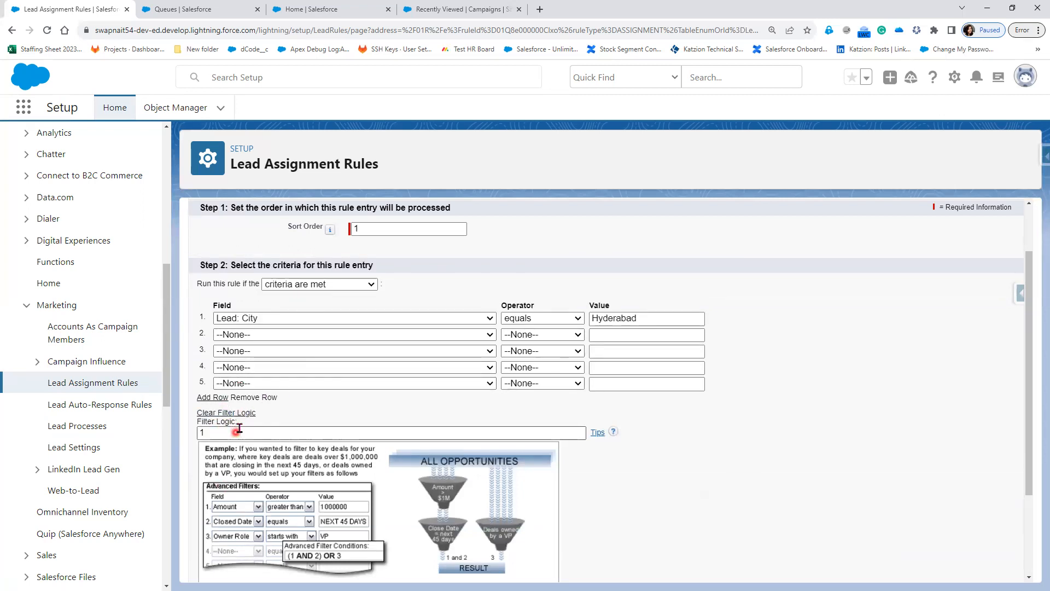
{"action": "left_click_drag", "start_coordinate": [266, 416], "coordinate": [345, 411]}
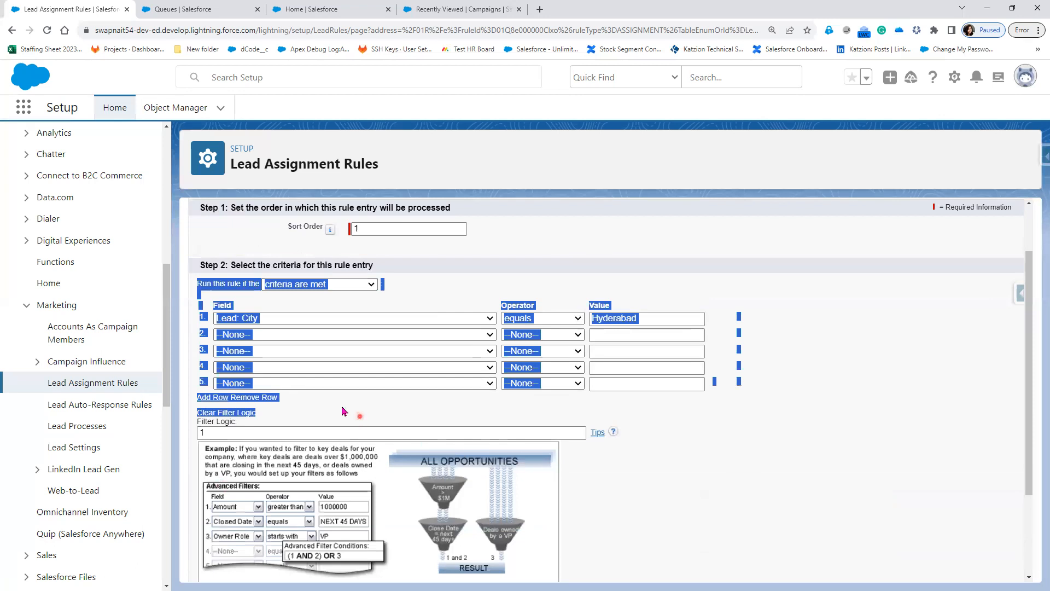
{"action": "left_click", "coordinate": [344, 411]}
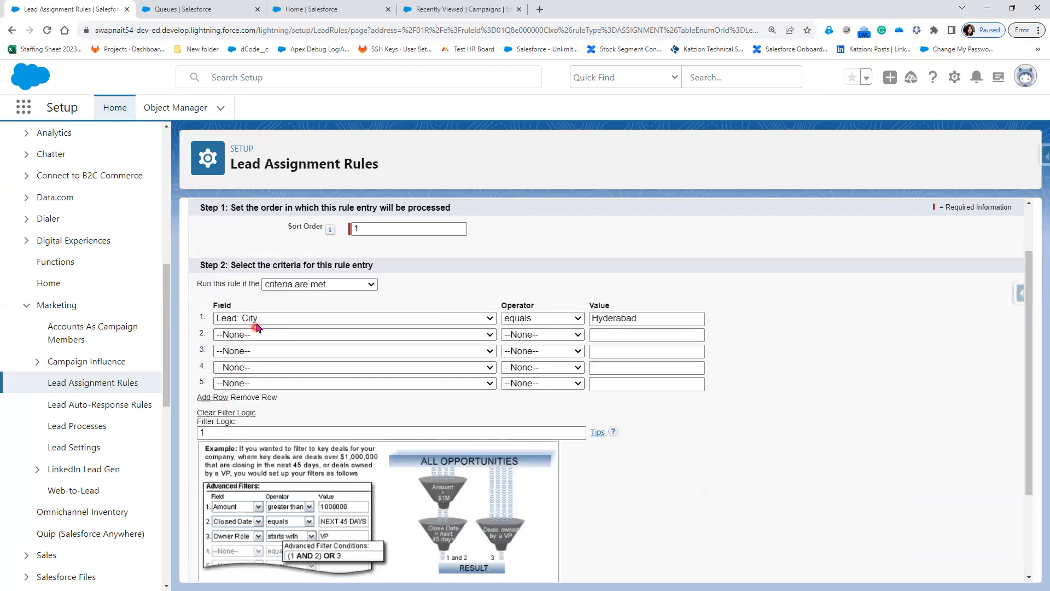
{"action": "left_click", "coordinate": [293, 335]}
Set the second criteria row to Lead: City equals Bangalore.
{"action": "left_click", "coordinate": [285, 382]}
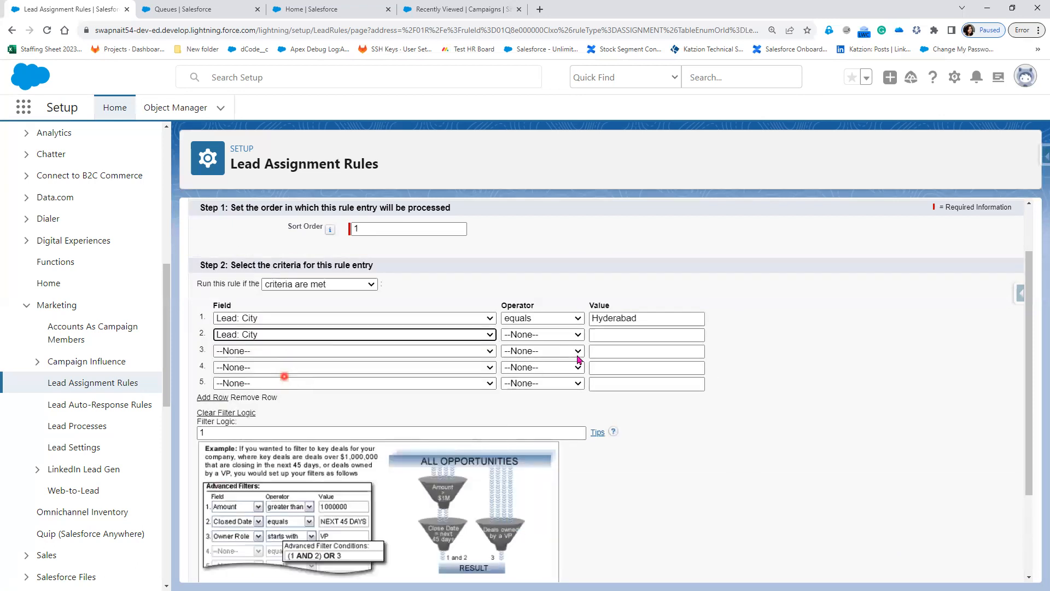
{"action": "left_click", "coordinate": [558, 335]}
{"action": "left_click", "coordinate": [547, 358]}
{"action": "left_click", "coordinate": [609, 334]}
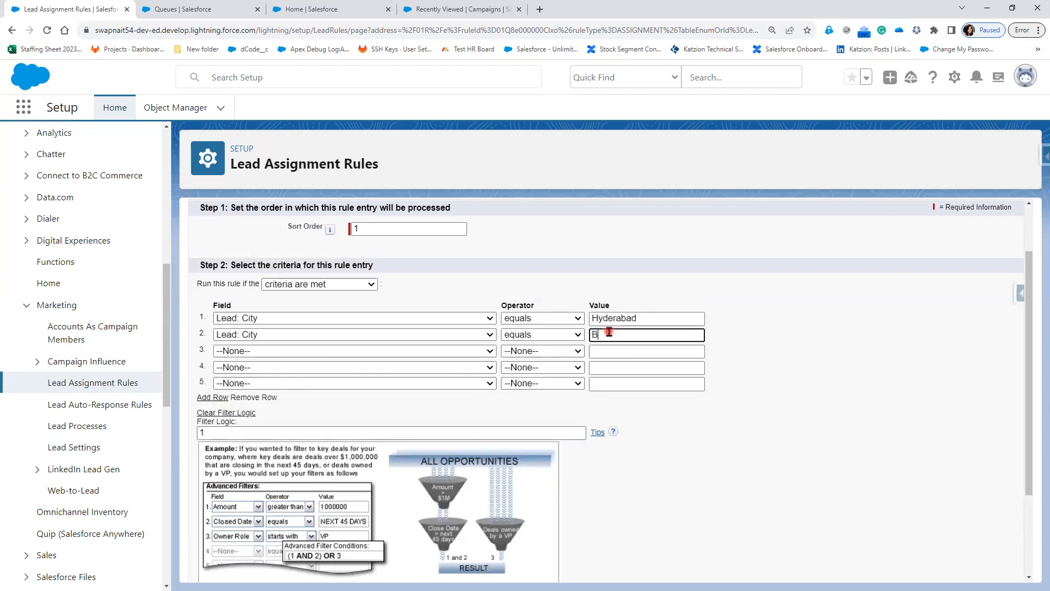
{"action": "type", "text": "Bangalore"}
{"action": "left_click", "coordinate": [803, 377]}
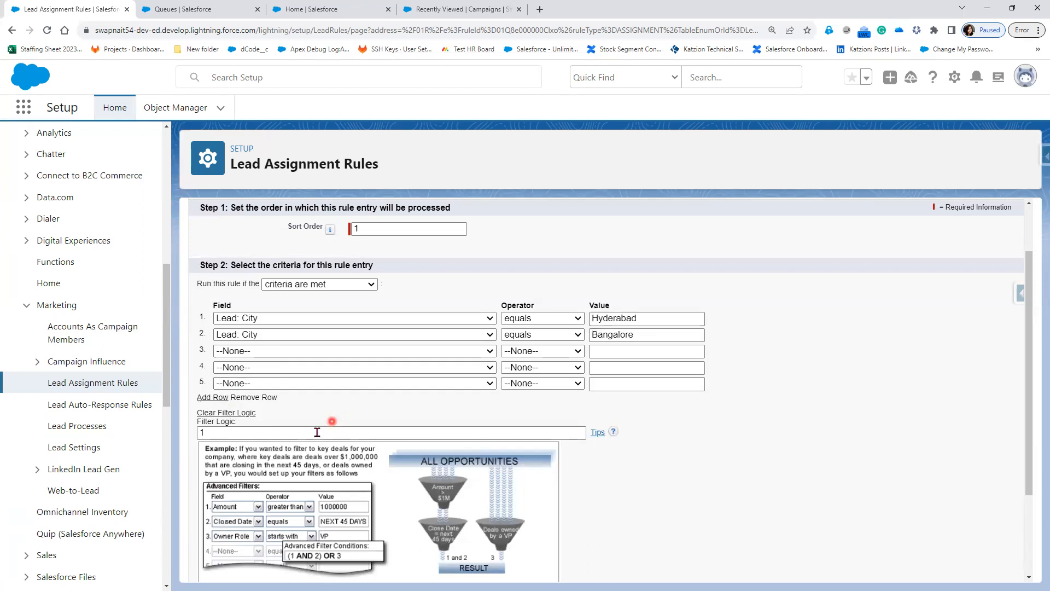
Clear and re-add the filter logic, changing AND to OR.
{"action": "left_click", "coordinate": [242, 413]}
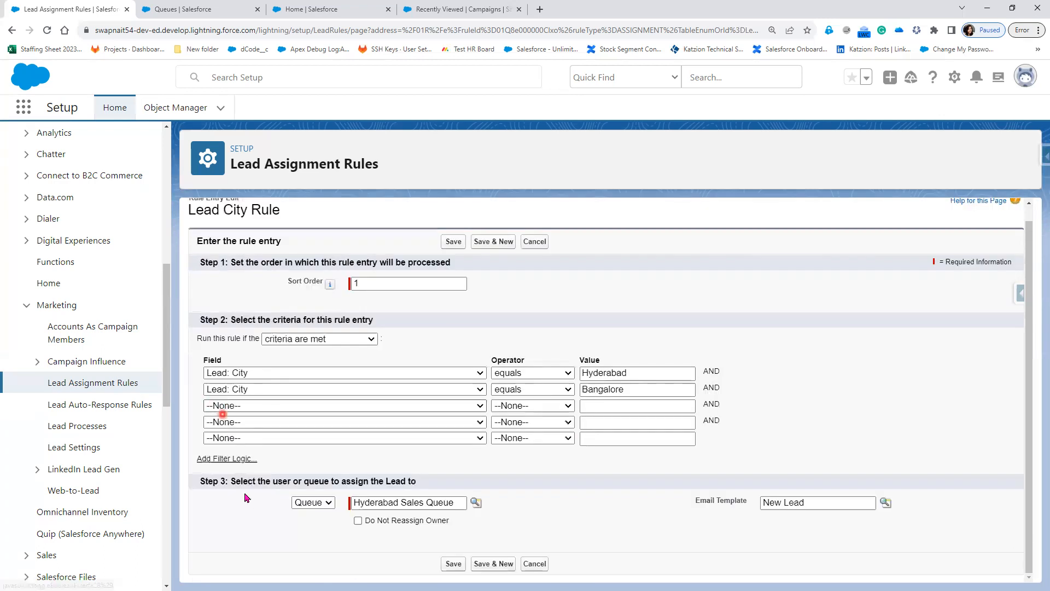
{"action": "left_click", "coordinate": [218, 461]}
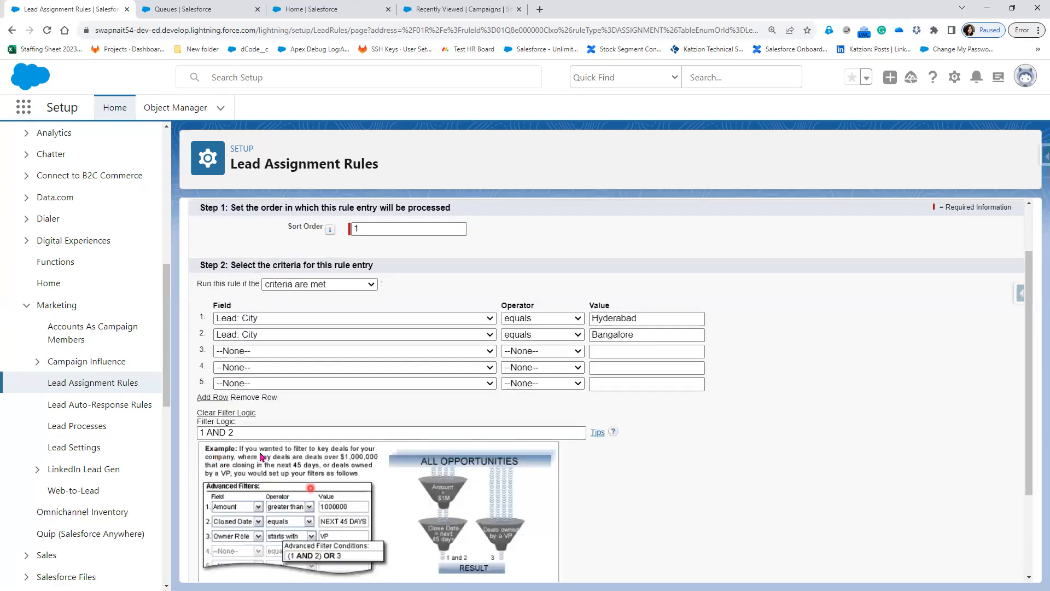
{"action": "left_click", "coordinate": [224, 431]}
{"action": "double_click", "coordinate": [225, 431]}
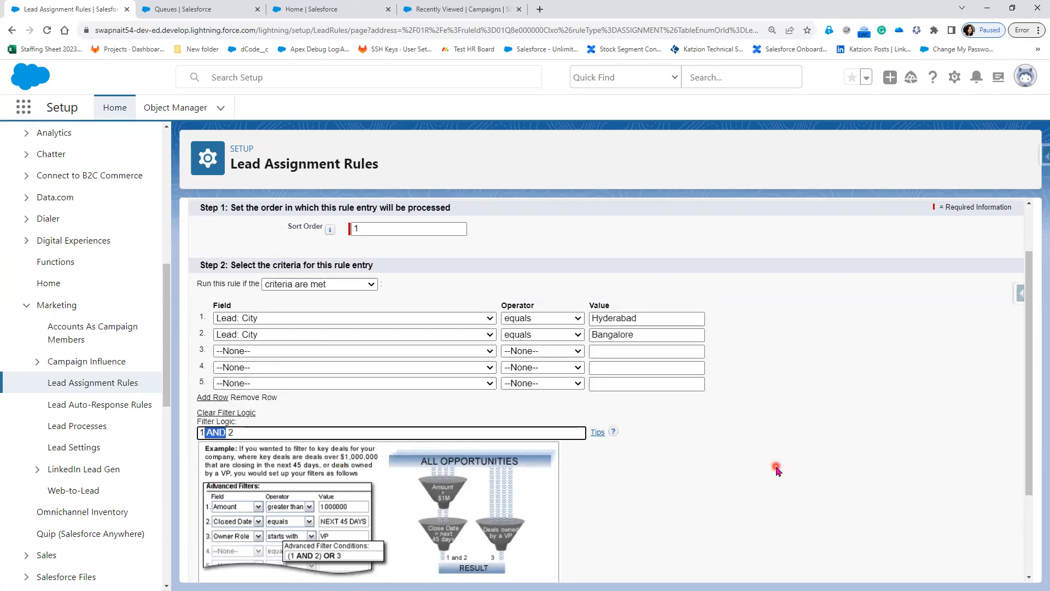
{"action": "type", "text": "OR"}
Reset the second row's Bangalore value, operator and field back to --None--.
{"action": "scroll", "coordinate": [410, 555], "scroll_direction": "down", "scroll_amount": 2}
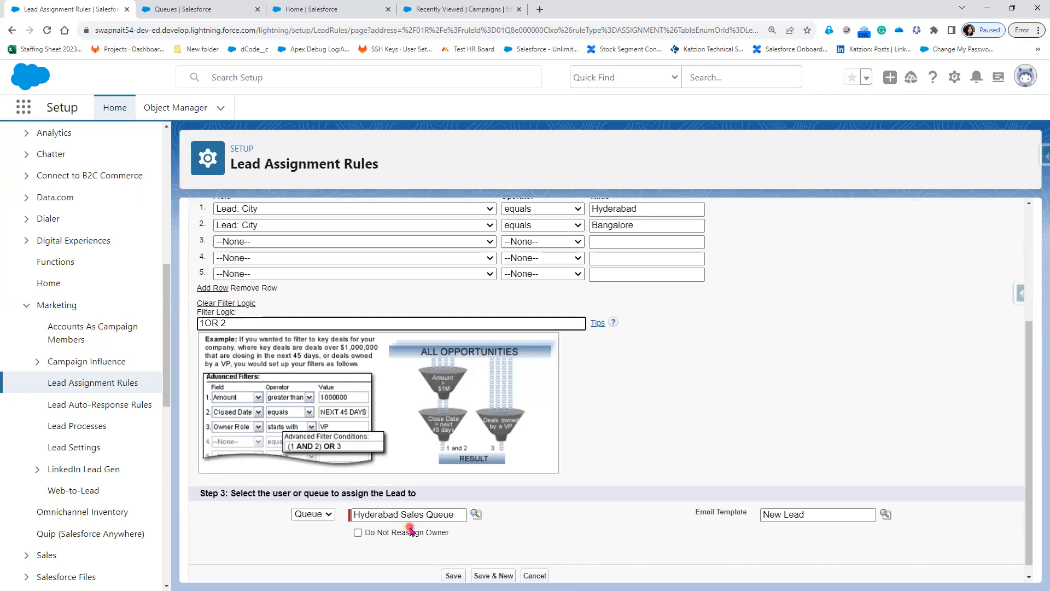
{"action": "scroll", "coordinate": [711, 350], "scroll_direction": "up", "scroll_amount": 2}
{"action": "left_click", "coordinate": [647, 333]}
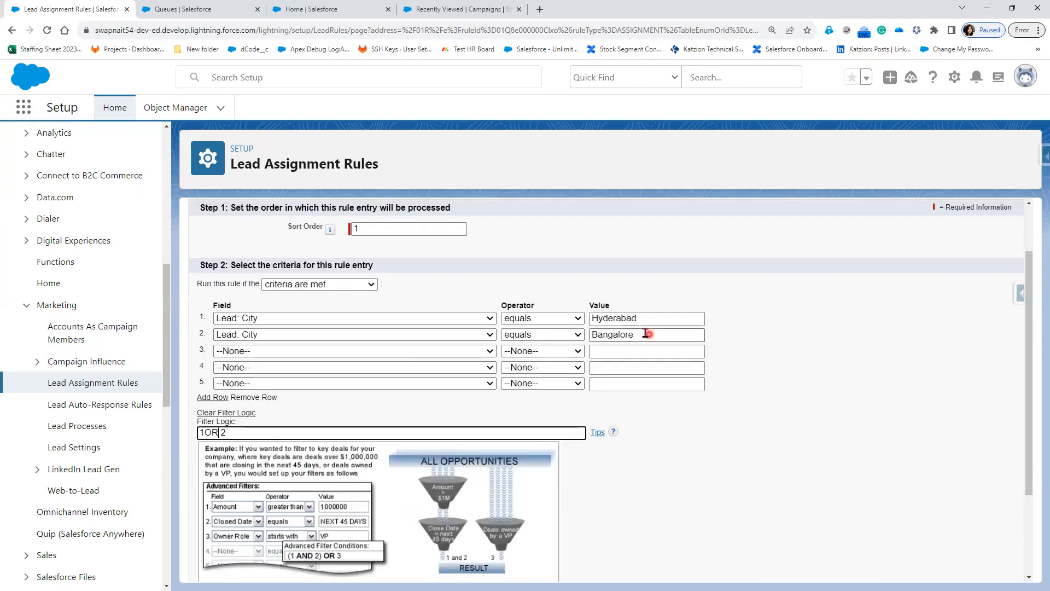
{"action": "left_click_drag", "start_coordinate": [645, 333], "coordinate": [571, 335]}
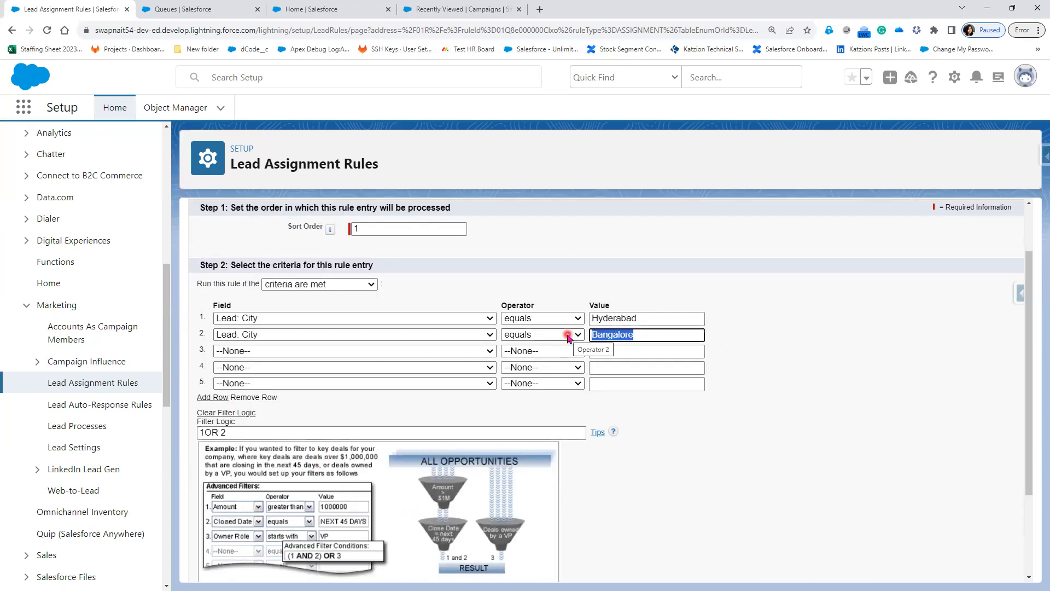
{"action": "key", "text": "BackSpace"}
{"action": "left_click", "coordinate": [569, 334]}
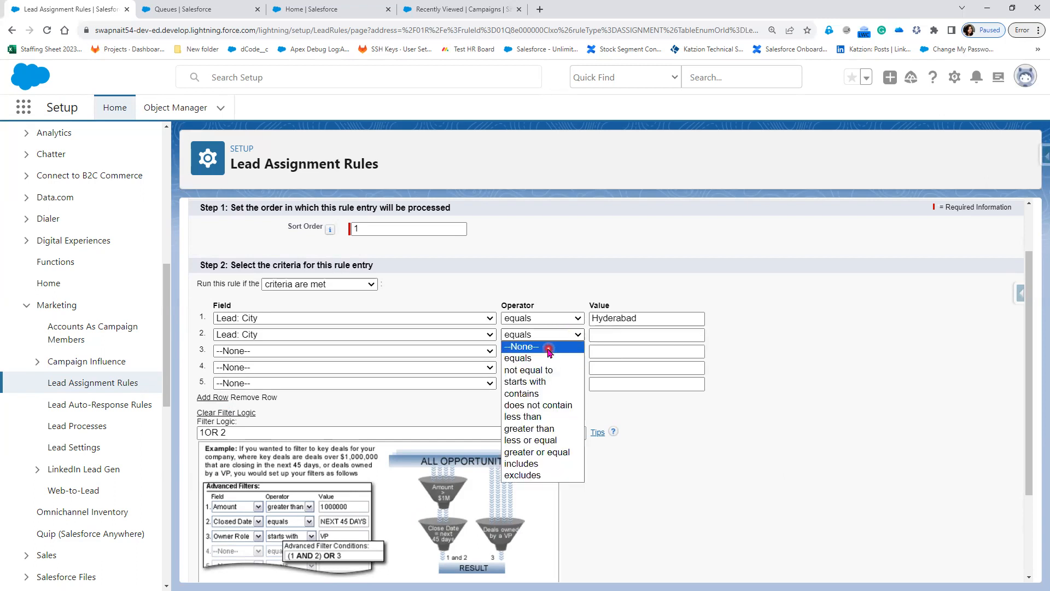
{"action": "left_click", "coordinate": [547, 345]}
{"action": "left_click", "coordinate": [415, 336]}
{"action": "left_click", "coordinate": [395, 346]}
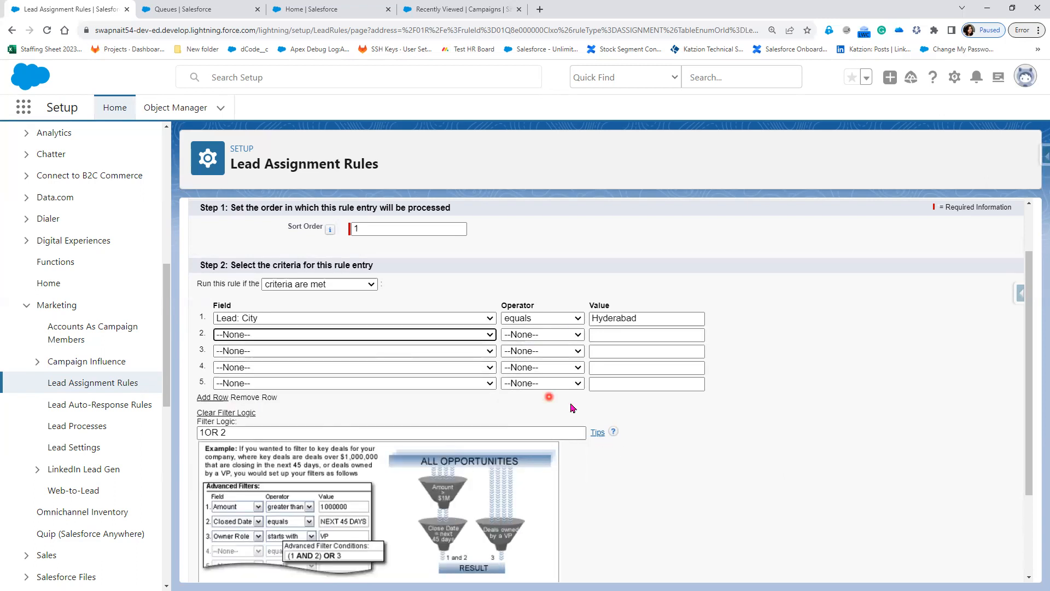
Cut the filter logic down to 1 and save the Hyderabad entry.
{"action": "left_click_drag", "start_coordinate": [205, 432], "coordinate": [304, 433]}
{"action": "key", "text": "BackSpace"}
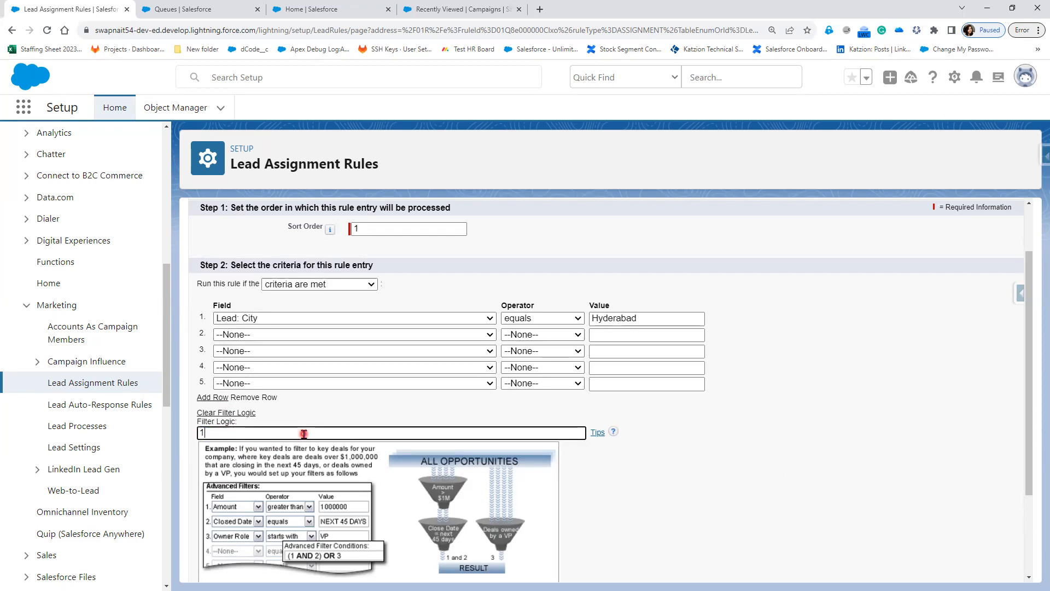
{"action": "scroll", "coordinate": [737, 557], "scroll_direction": "down", "scroll_amount": 1}
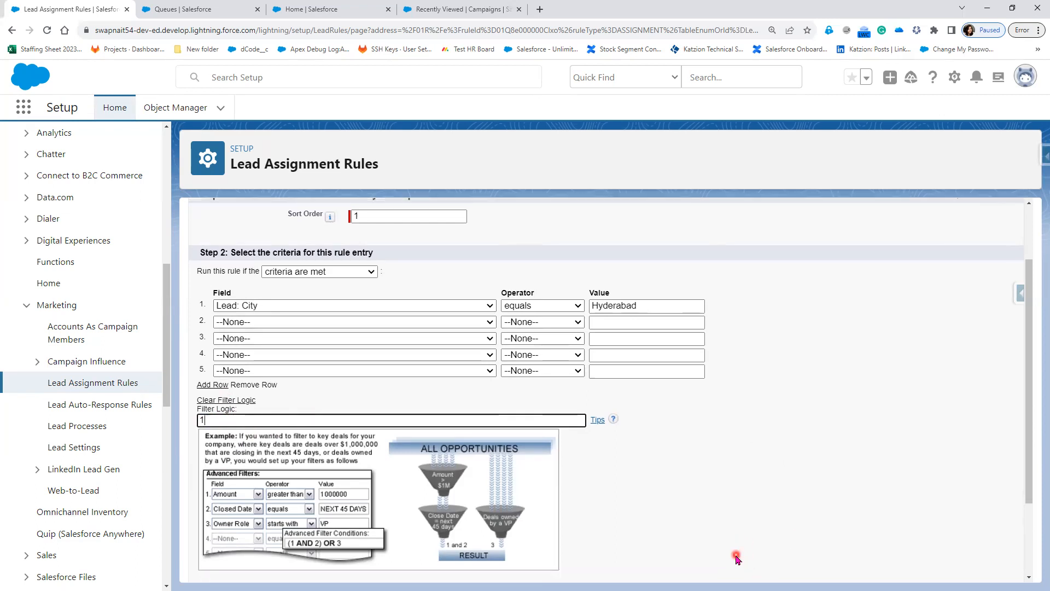
{"action": "scroll", "coordinate": [737, 558], "scroll_direction": "down", "scroll_amount": 2}
{"action": "left_click", "coordinate": [453, 564]}
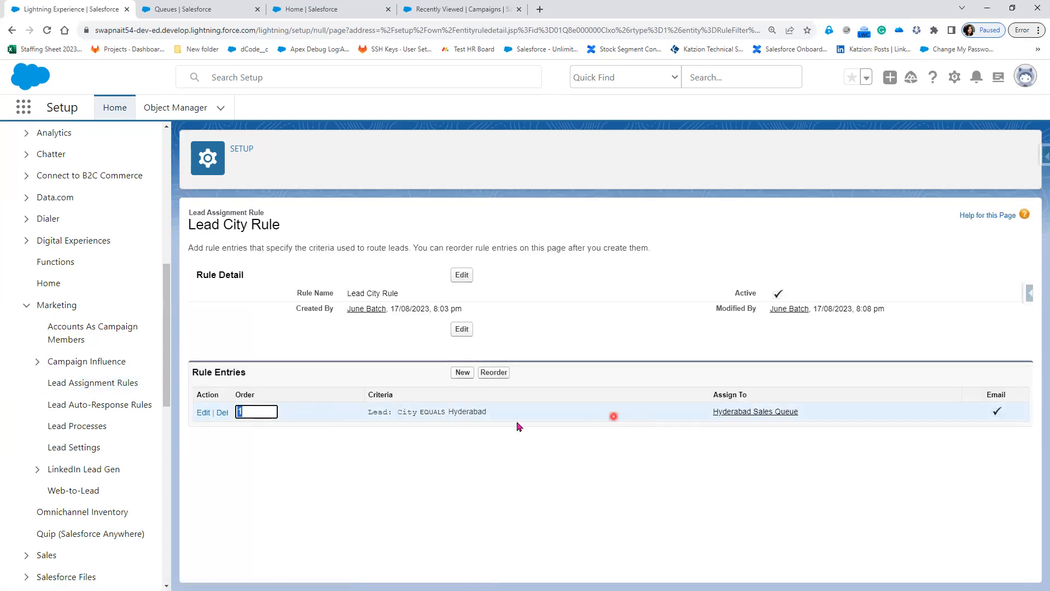
Create a new entry with sort order 3 and criterion Lead: City equals Bangalore.
{"action": "left_click", "coordinate": [462, 371]}
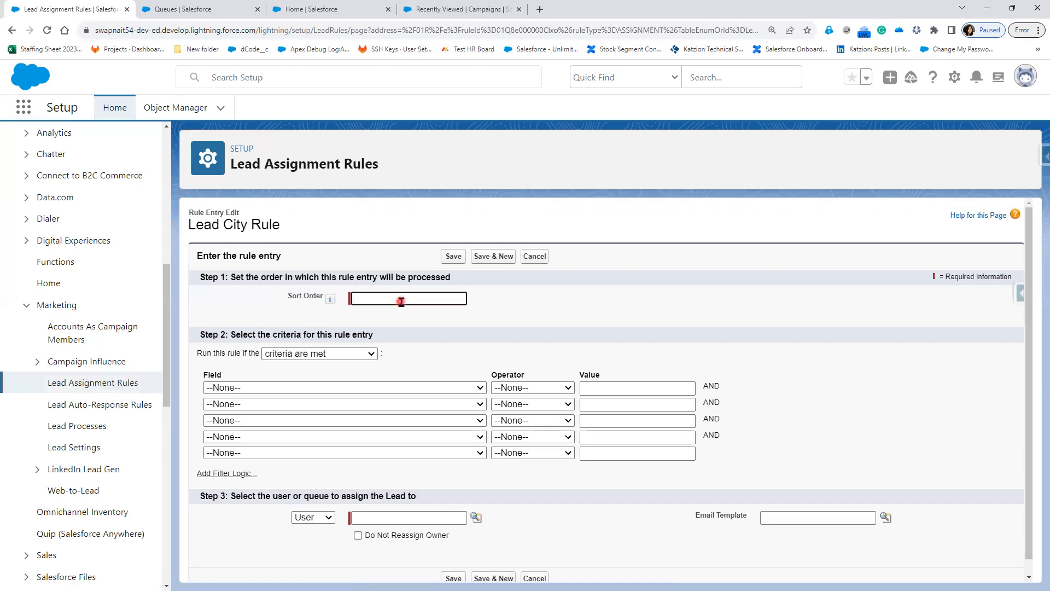
{"action": "type", "text": "3"}
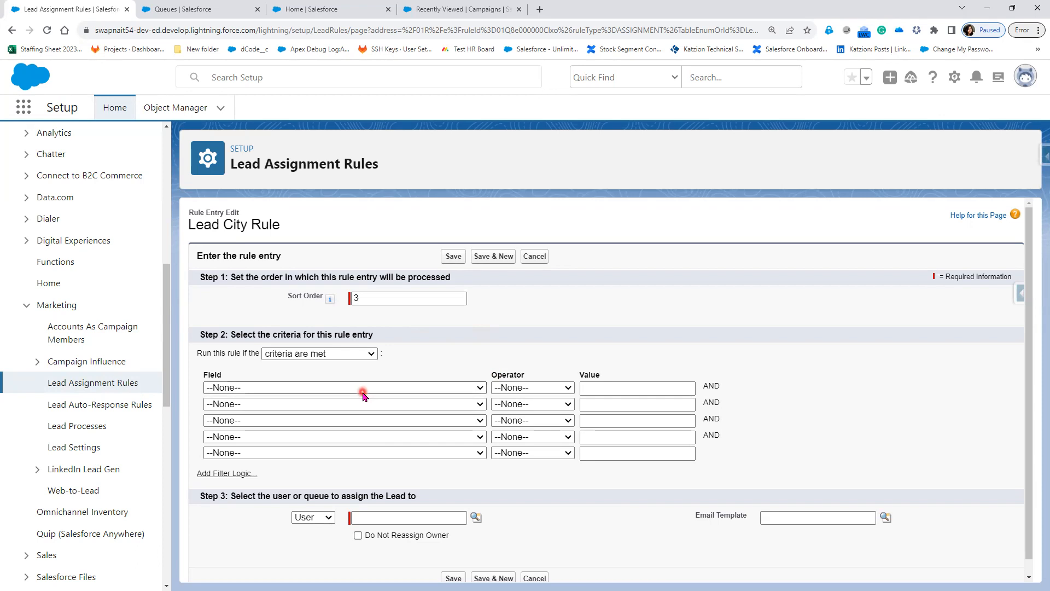
{"action": "left_click", "coordinate": [361, 388]}
{"action": "left_click", "coordinate": [252, 187]}
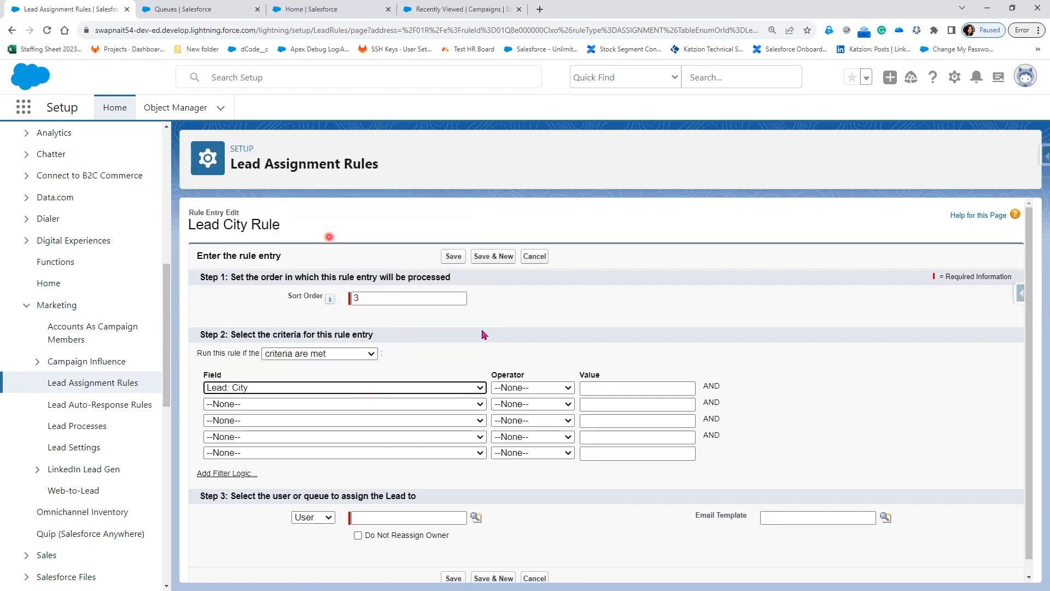
{"action": "left_click", "coordinate": [537, 388]}
{"action": "left_click", "coordinate": [526, 403]}
{"action": "left_click", "coordinate": [614, 389]}
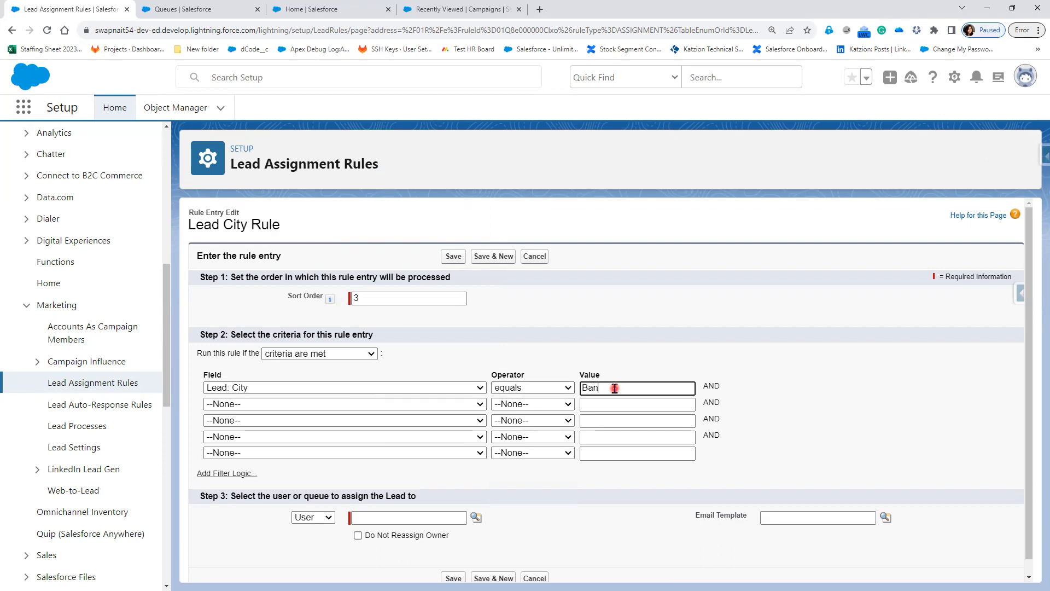
{"action": "left_click", "coordinate": [799, 389]}
Assign the entry to the Bangalore Sales Queue and save it.
{"action": "left_click", "coordinate": [475, 519]}
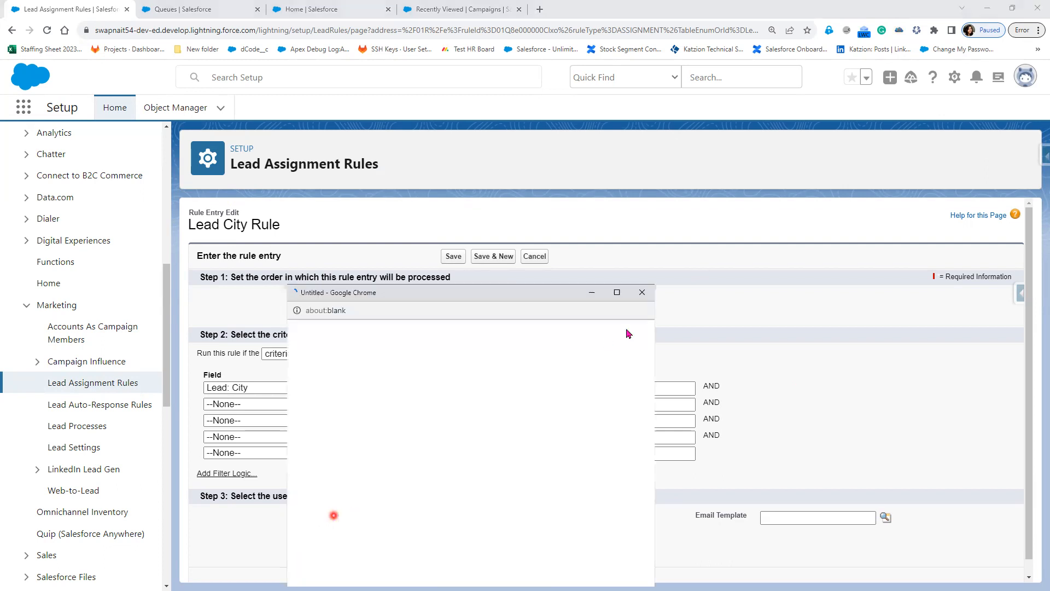
{"action": "left_click", "coordinate": [642, 292]}
{"action": "left_click", "coordinate": [305, 517]}
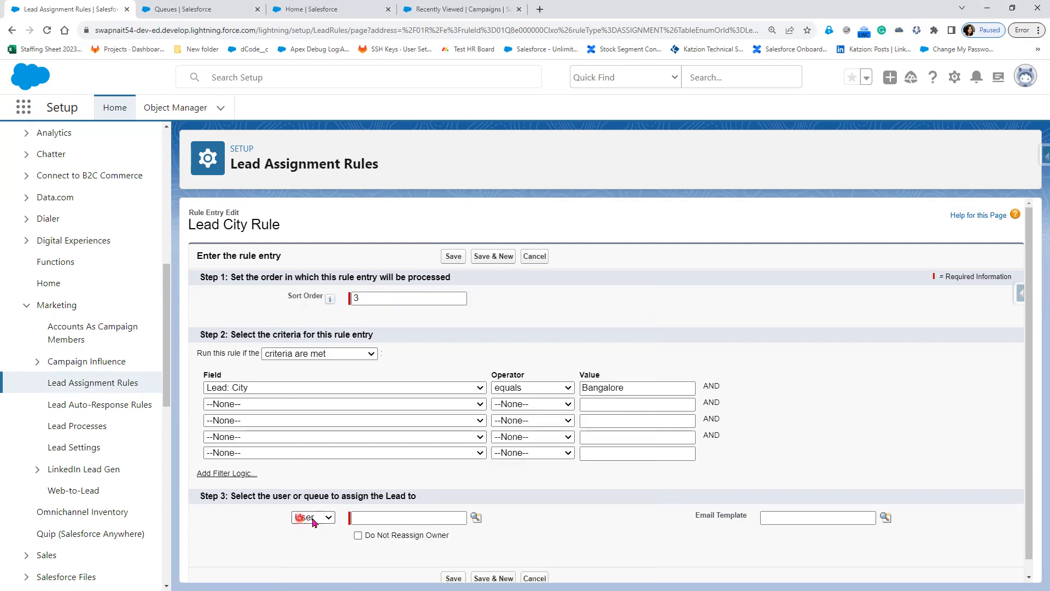
{"action": "left_click", "coordinate": [477, 518]}
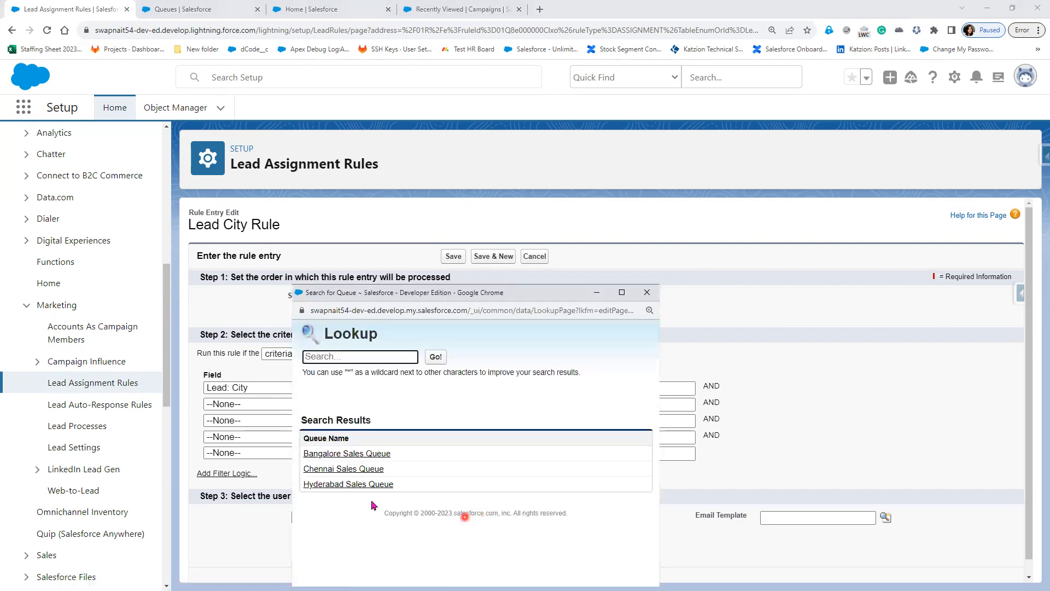
{"action": "left_click", "coordinate": [348, 455]}
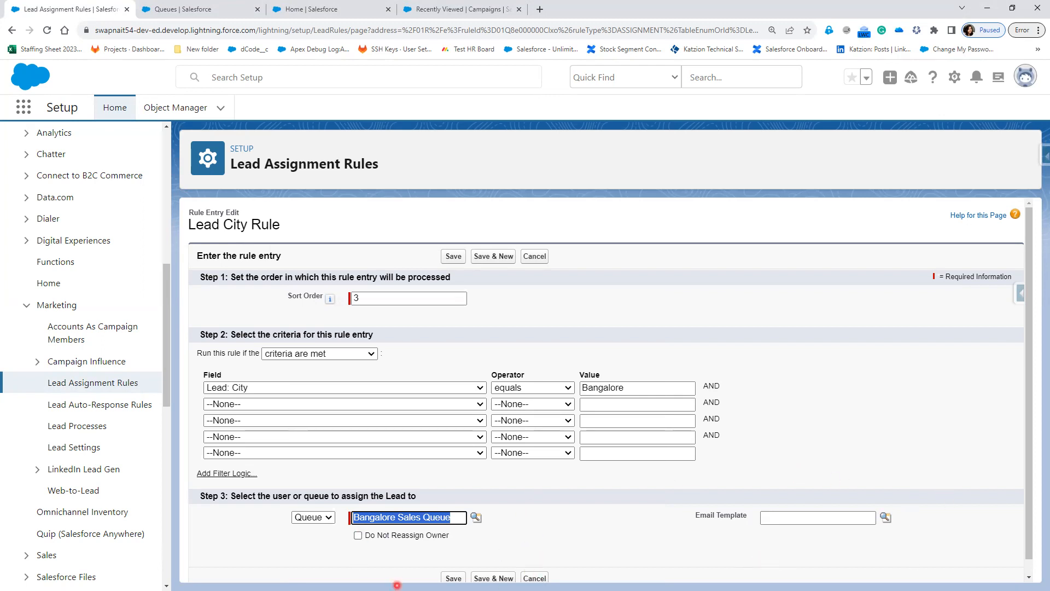
{"action": "left_click", "coordinate": [450, 578]}
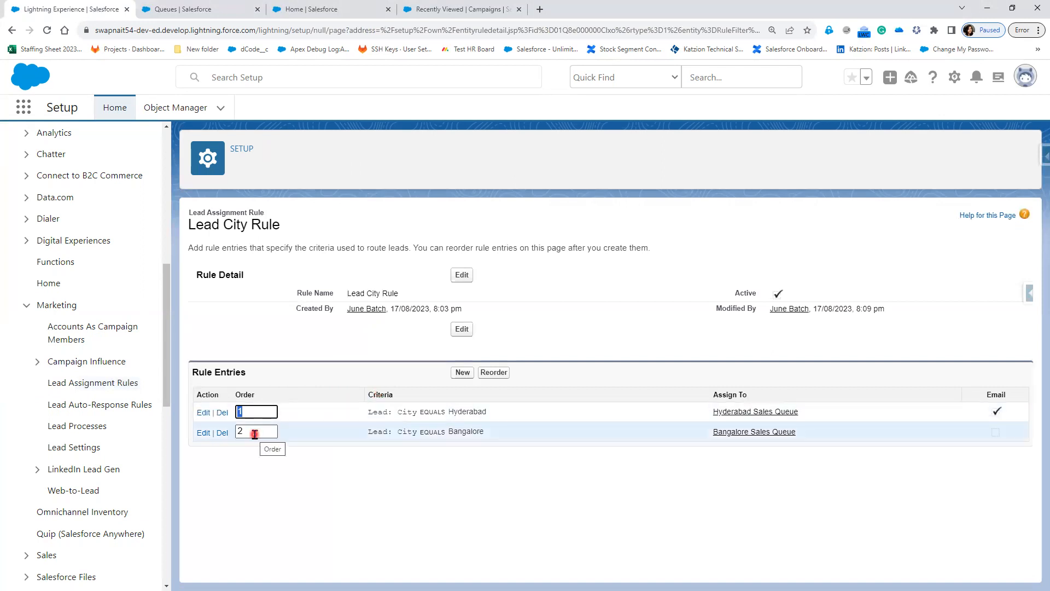
Select the second entry's order value, then start another new rule entry.
{"action": "double_click", "coordinate": [250, 435]}
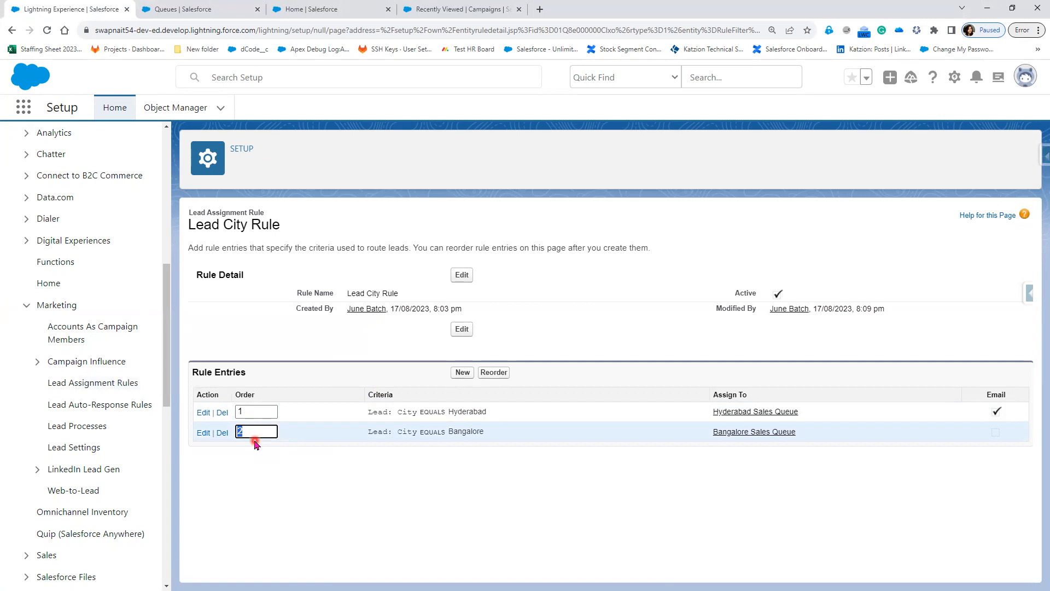
{"action": "left_click", "coordinate": [462, 372]}
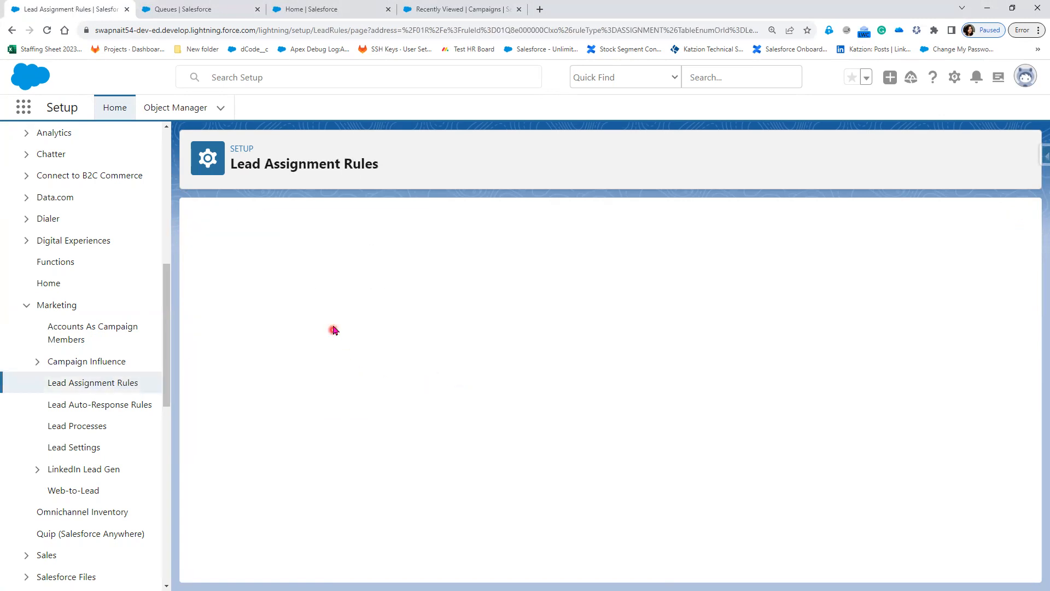
Give the new entry sort order 3 and criterion Lead: City equals Chennai.
{"action": "left_click", "coordinate": [370, 300]}
{"action": "type", "text": "3"}
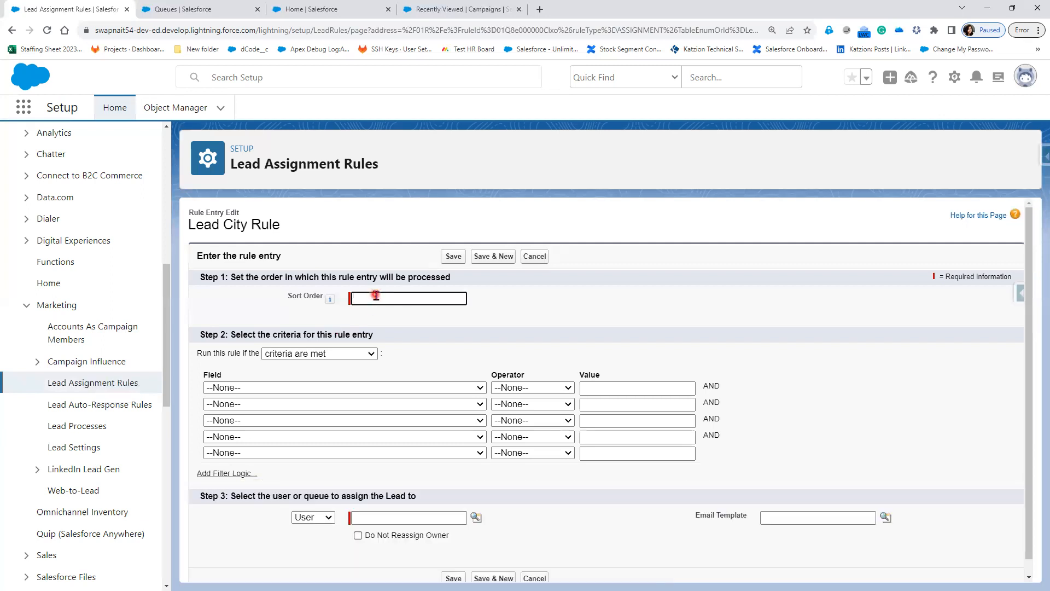
{"action": "left_click", "coordinate": [384, 387]}
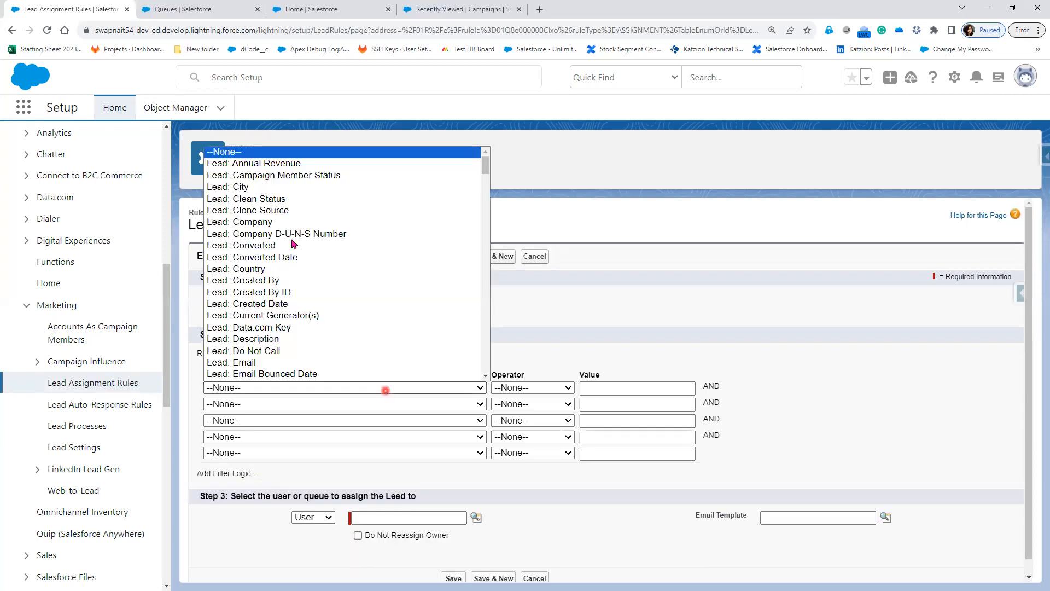
{"action": "left_click", "coordinate": [278, 188]}
{"action": "left_click", "coordinate": [541, 389]}
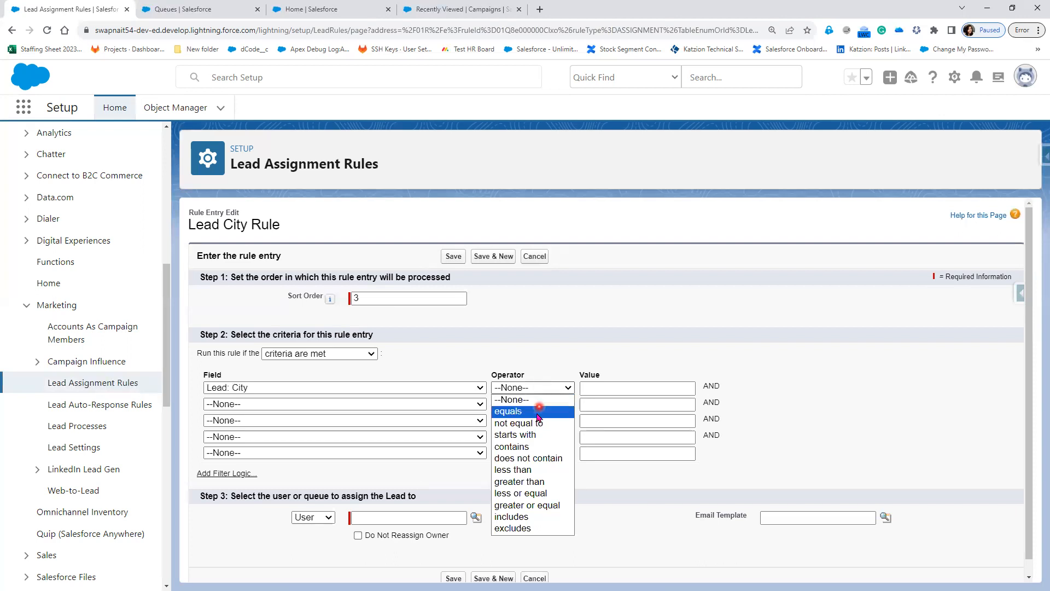
{"action": "left_click", "coordinate": [539, 410]}
{"action": "left_click", "coordinate": [594, 388]}
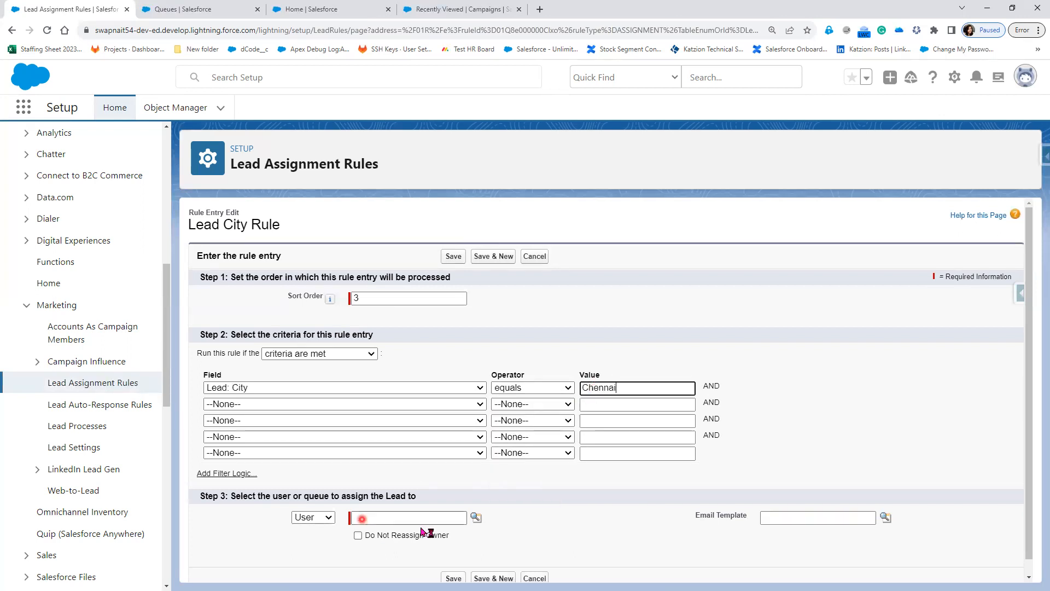
Assign the entry to the Chennai Sales Queue and save it.
{"action": "left_click", "coordinate": [327, 517]}
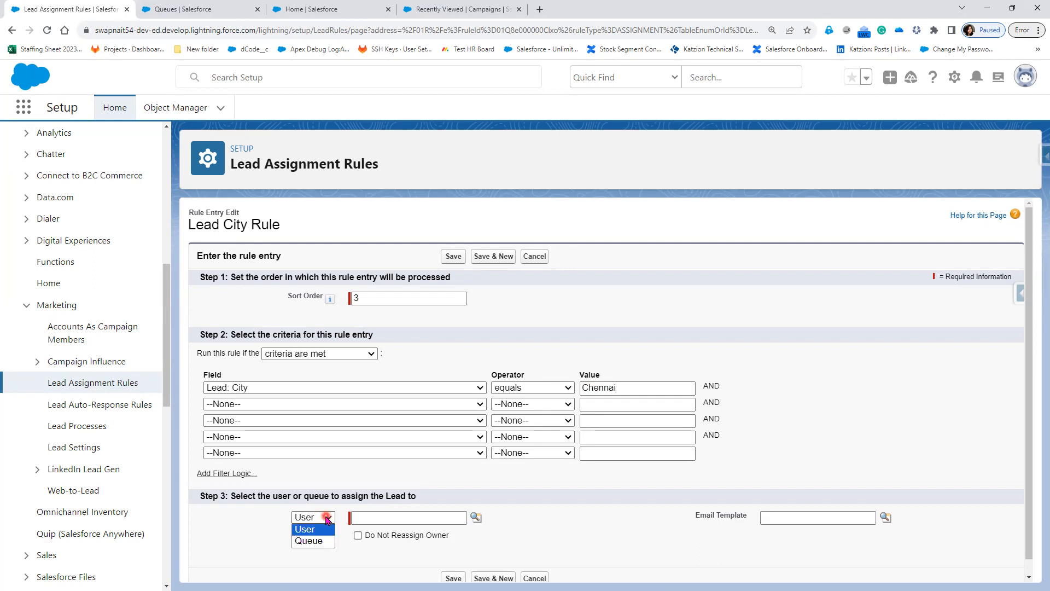
{"action": "left_click", "coordinate": [311, 541]}
{"action": "left_click", "coordinate": [476, 518]}
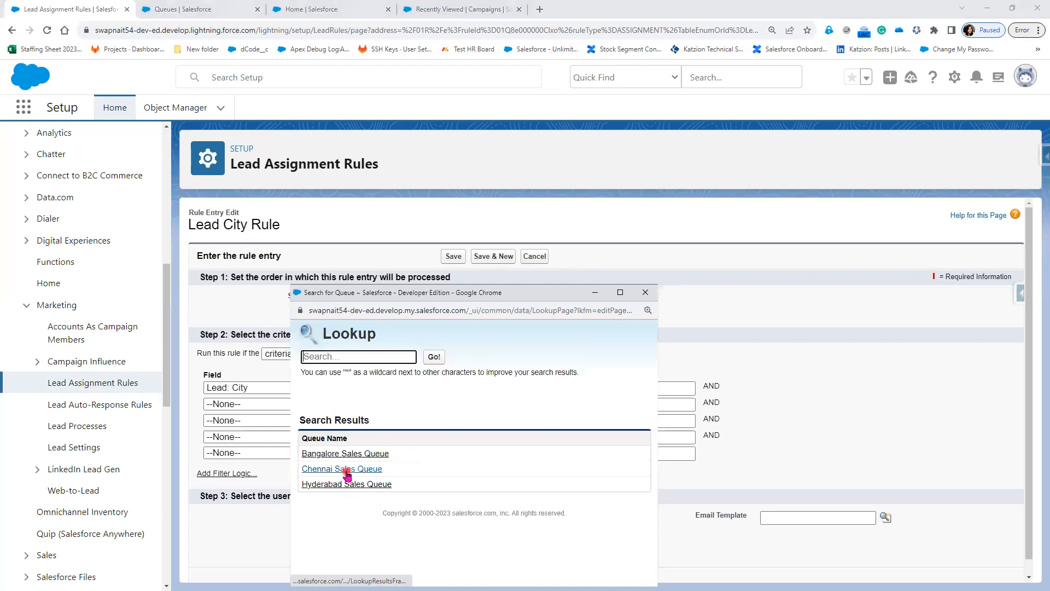
{"action": "left_click", "coordinate": [346, 471]}
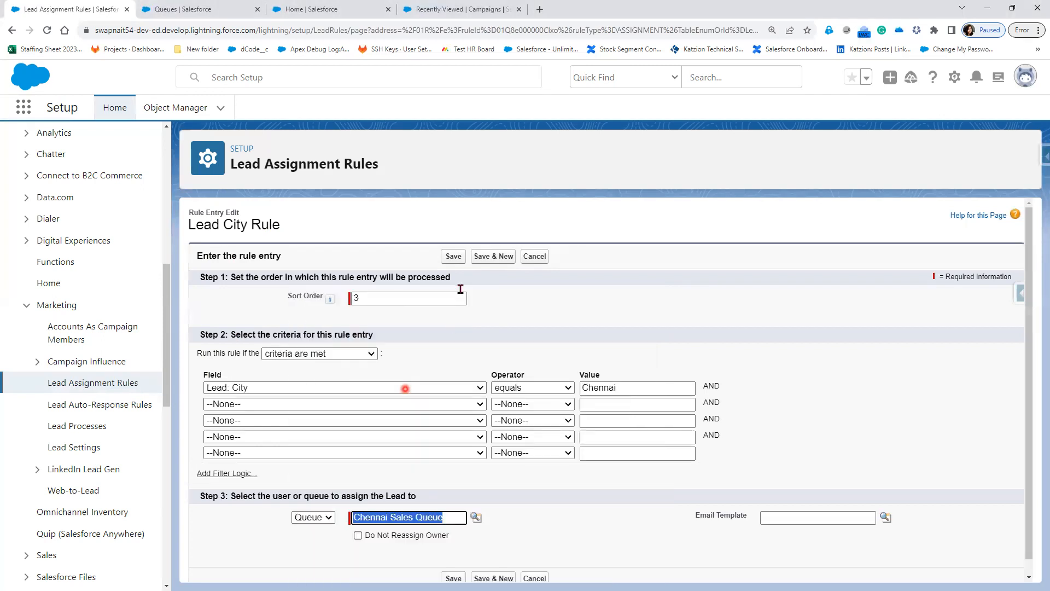
{"action": "left_click", "coordinate": [453, 257]}
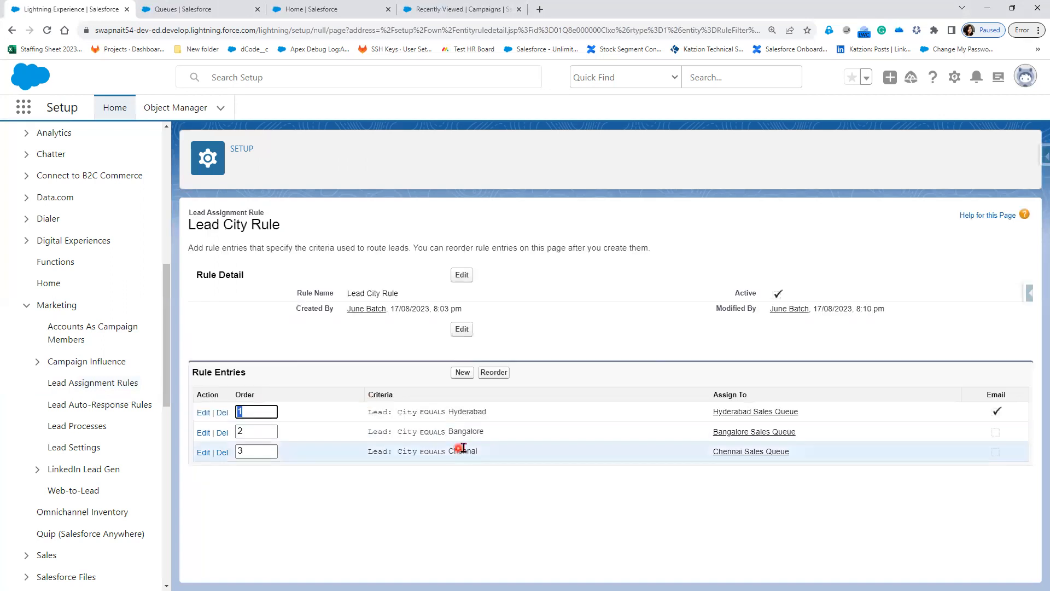
Change Bangalore's order to 3 and Chennai's to 2, then apply the reorder.
{"action": "left_click", "coordinate": [244, 432]}
{"action": "left_click_drag", "start_coordinate": [244, 432], "coordinate": [235, 435]}
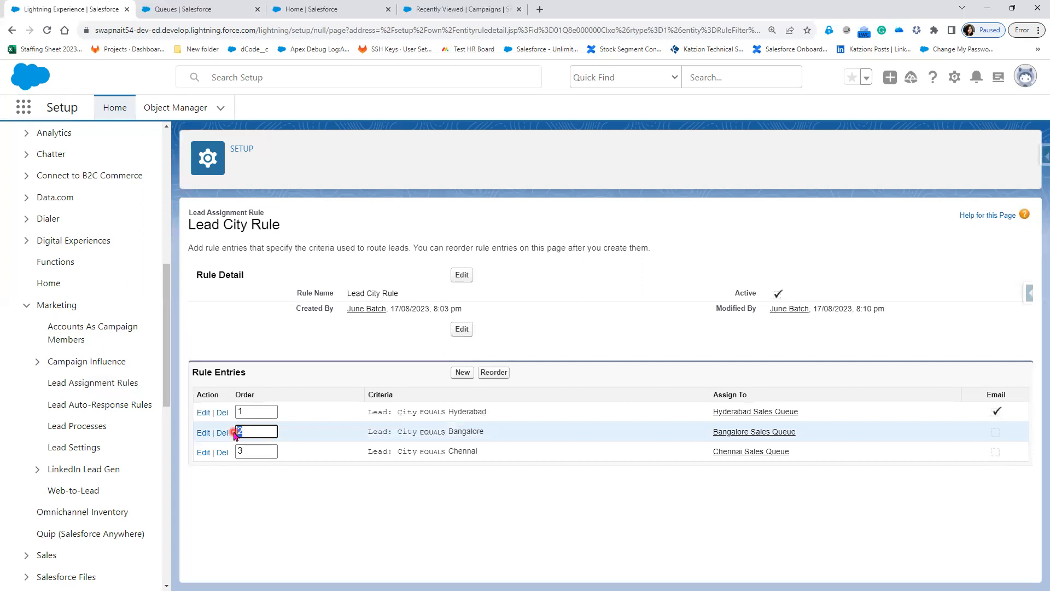
{"action": "type", "text": "3"}
{"action": "double_click", "coordinate": [246, 453]}
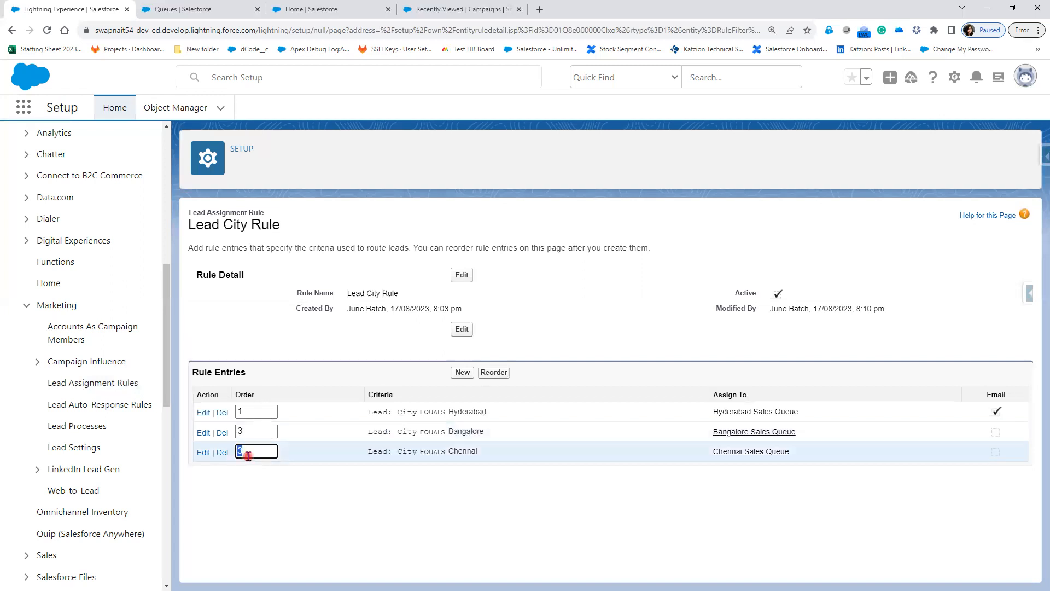
{"action": "type", "text": "2"}
{"action": "left_click", "coordinate": [311, 517]}
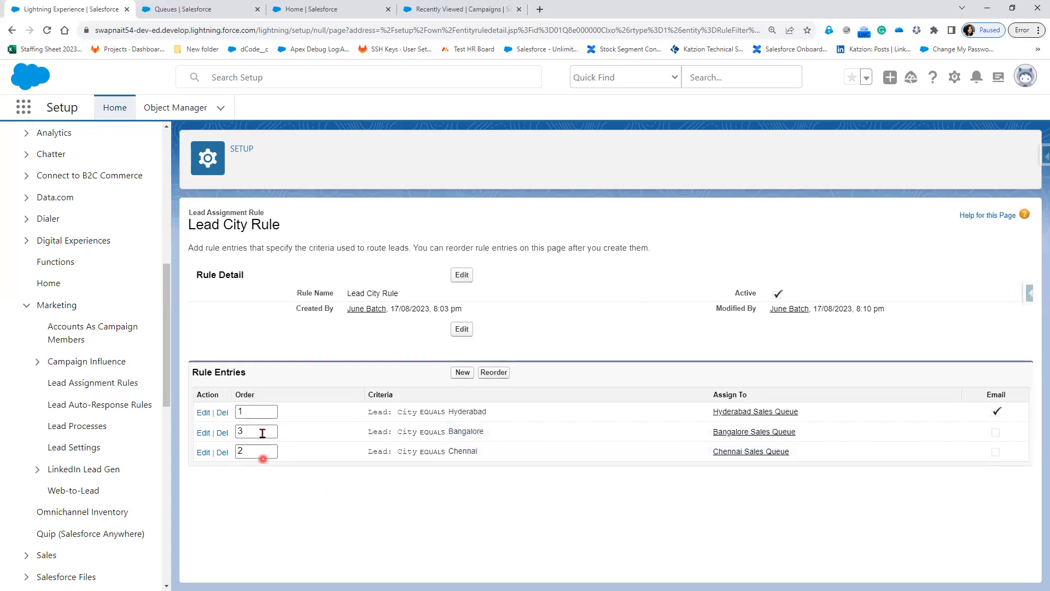
{"action": "left_click", "coordinate": [499, 374]}
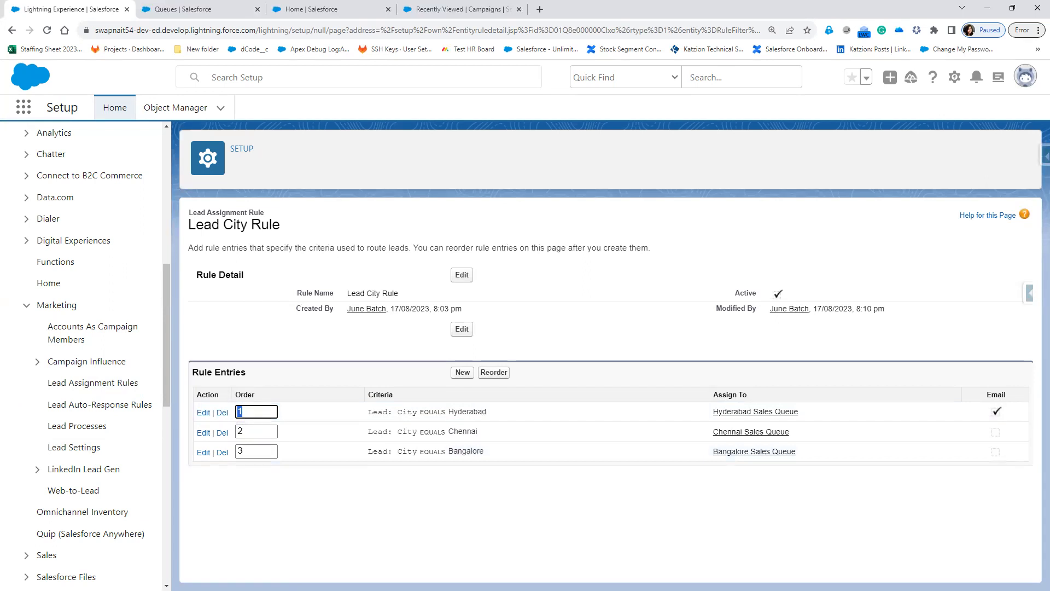
Set Chennai's order to 3 and Bangalore's to 2, then apply the reorder.
{"action": "mouse_move", "coordinate": [494, 410]}
{"action": "left_mouse_down"}
{"action": "mouse_move", "coordinate": [443, 380]}
{"action": "mouse_move", "coordinate": [361, 409]}
{"action": "mouse_move", "coordinate": [391, 421]}
{"action": "mouse_move", "coordinate": [495, 409]}
{"action": "left_mouse_up"}
{"action": "left_click_drag", "start_coordinate": [287, 394], "coordinate": [354, 371]}
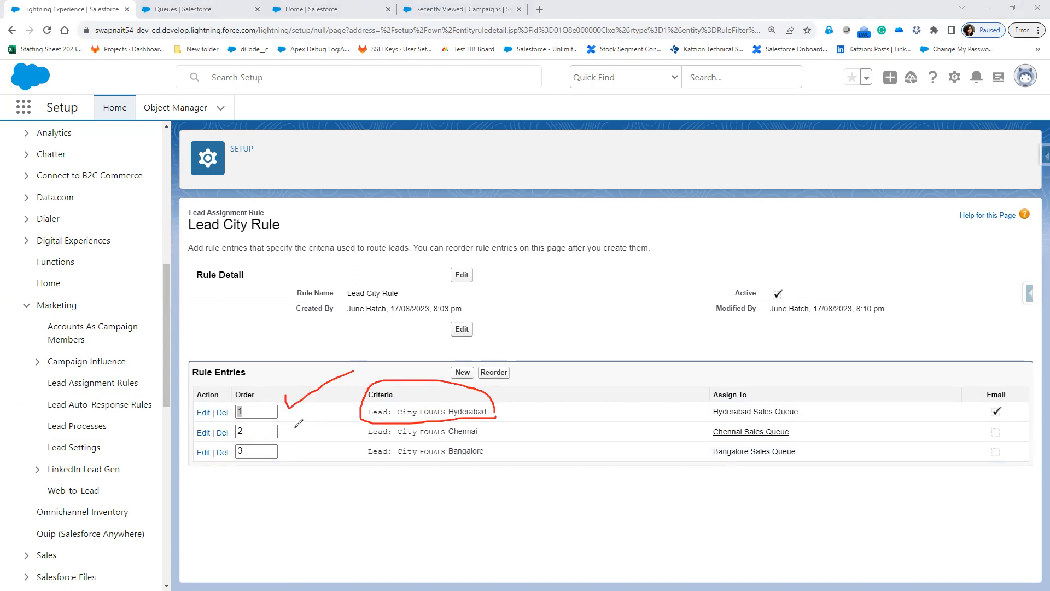
{"action": "left_click_drag", "start_coordinate": [296, 427], "coordinate": [370, 406]}
{"action": "left_click_drag", "start_coordinate": [294, 448], "coordinate": [365, 437]}
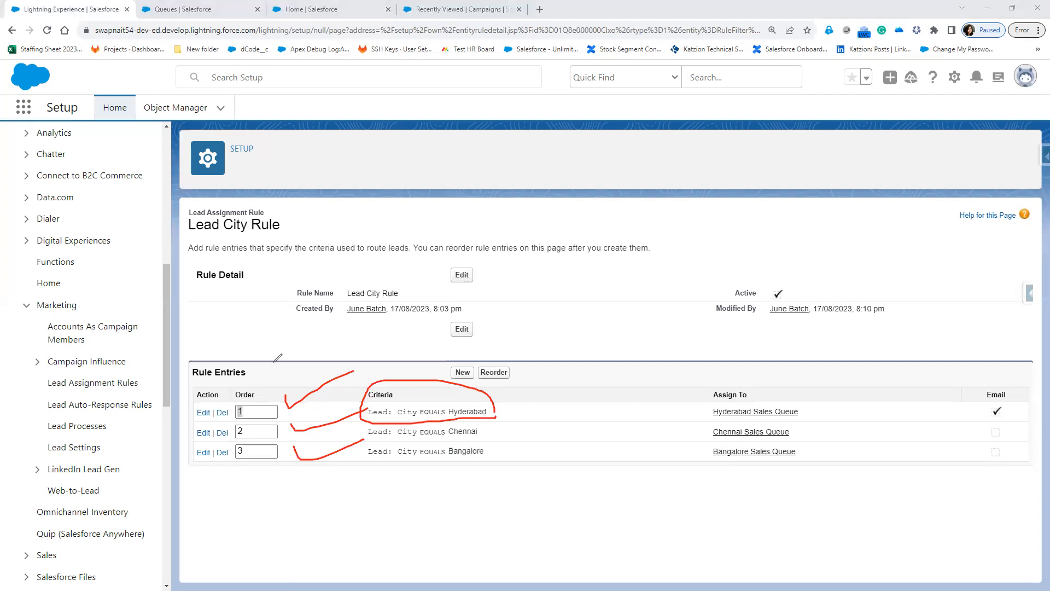
{"action": "mouse_move", "coordinate": [282, 379]}
{"action": "left_mouse_down"}
{"action": "mouse_move", "coordinate": [237, 387]}
{"action": "mouse_move", "coordinate": [234, 465]}
{"action": "mouse_move", "coordinate": [286, 467]}
{"action": "mouse_move", "coordinate": [283, 361]}
{"action": "mouse_move", "coordinate": [275, 373]}
{"action": "left_mouse_up"}
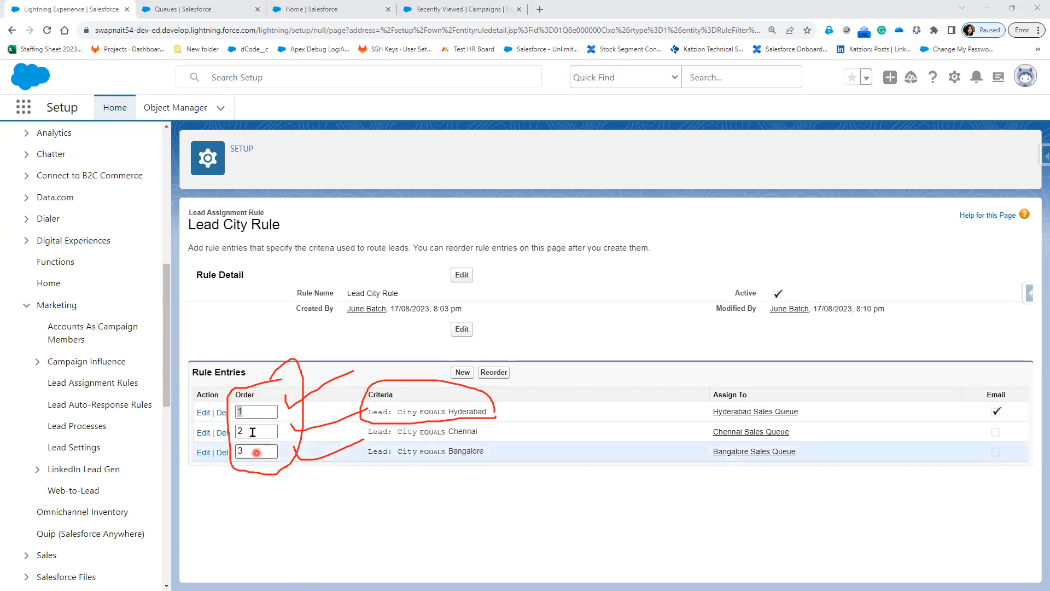
{"action": "left_click_drag", "start_coordinate": [251, 432], "coordinate": [234, 434]}
{"action": "type", "text": "3"}
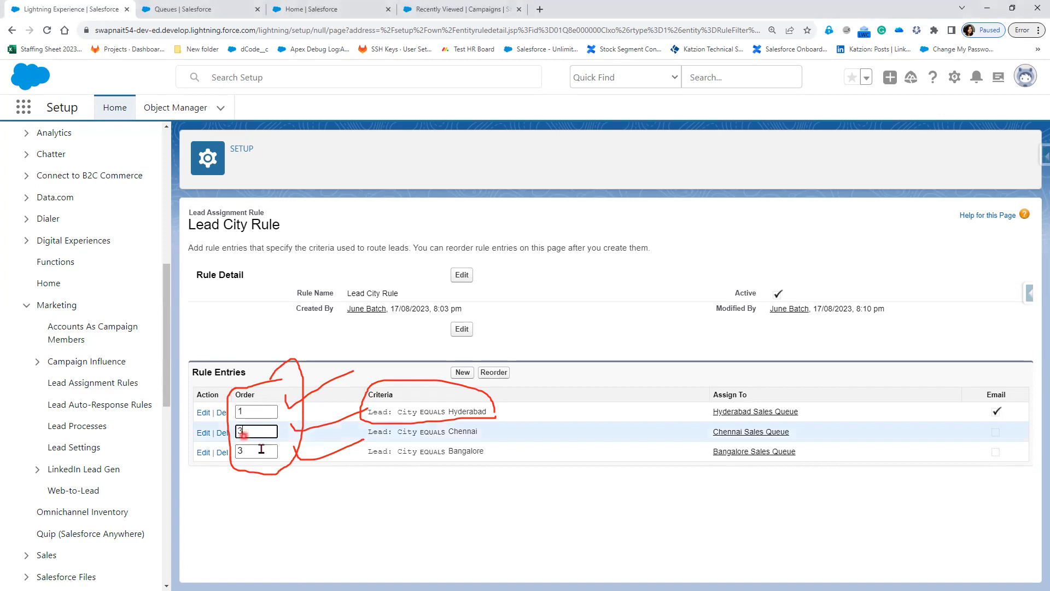
{"action": "key", "text": "Tab"}
{"action": "type", "text": "2"}
{"action": "left_click", "coordinate": [497, 374]}
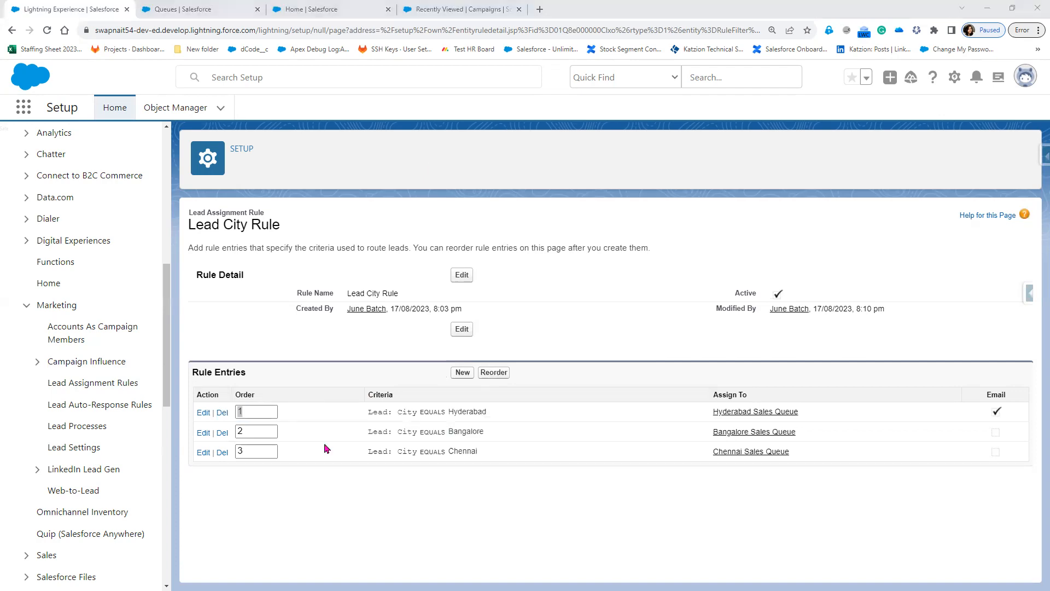
Return to the training slide show and reveal the next Step-3 bullets.
{"action": "key", "text": "alt+Tab"}
{"action": "left_click", "coordinate": [528, 422]}
{"action": "left_click", "coordinate": [528, 422]}
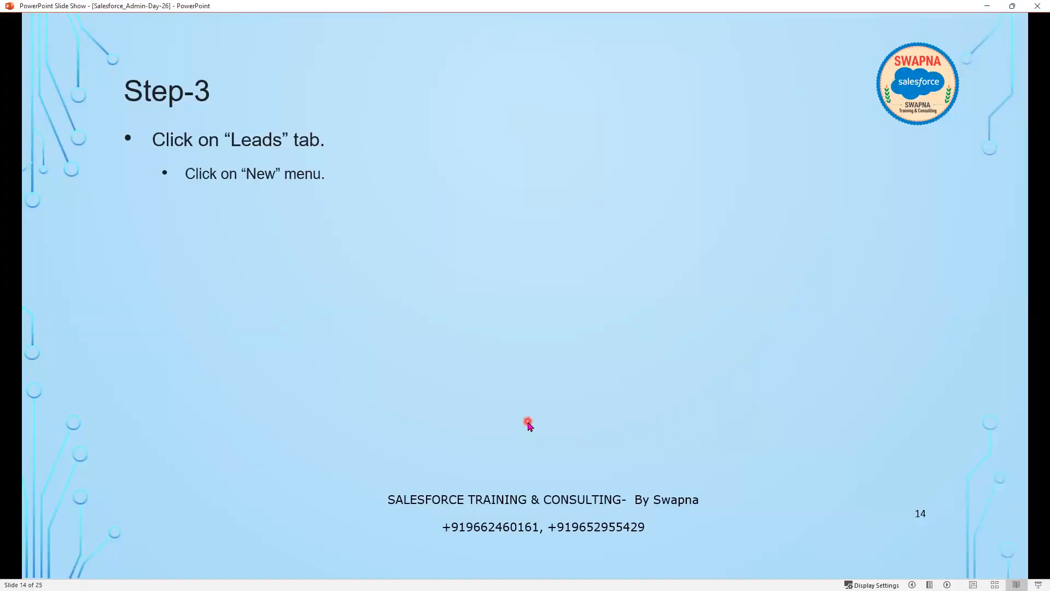
Reveal the remaining Step-3 bullets up to the assignment rules checkbox, then leave the slide show.
{"action": "left_click", "coordinate": [528, 422]}
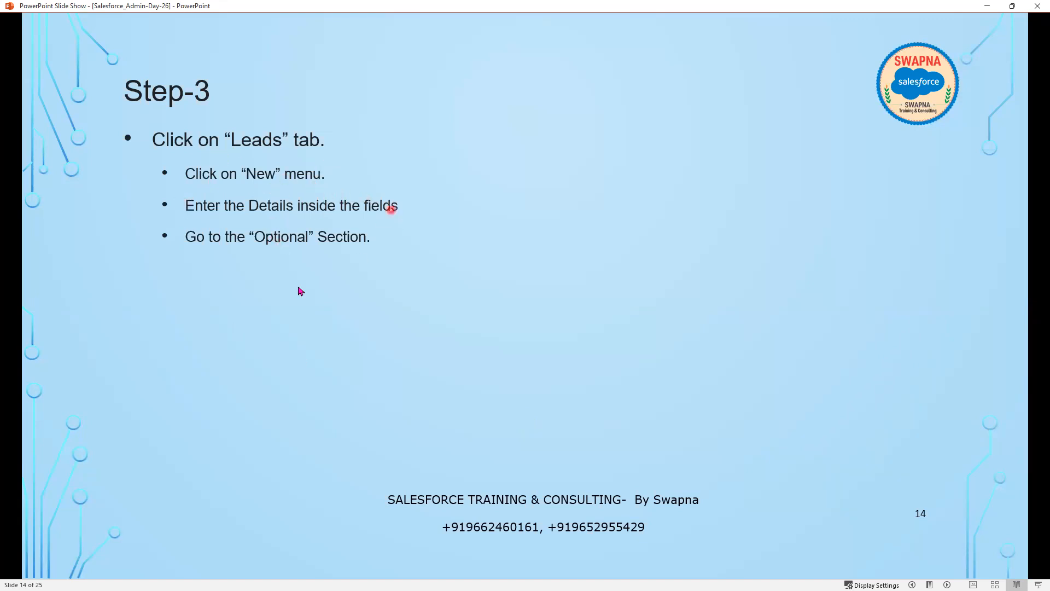
{"action": "left_click", "coordinate": [341, 295]}
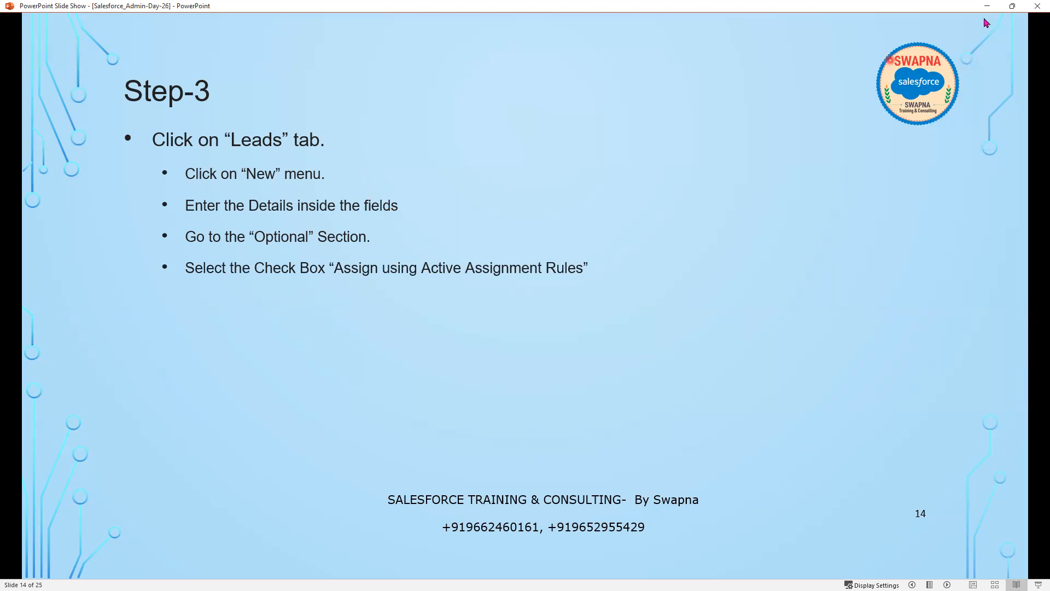
{"action": "left_click", "coordinate": [988, 6]}
Open a New Lead form from the Leads list.
{"action": "left_click", "coordinate": [309, 10]}
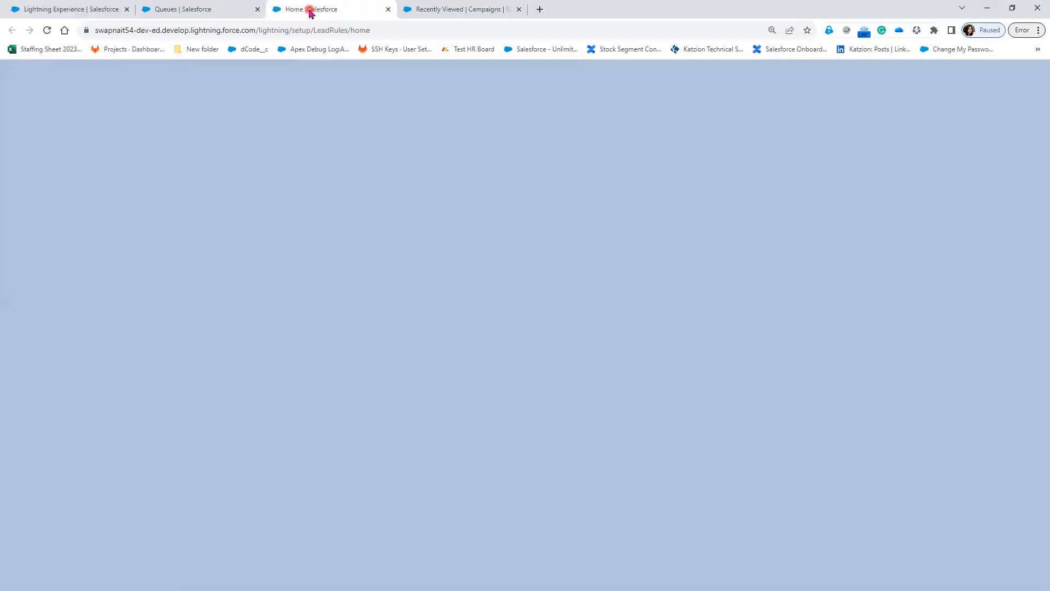
{"action": "left_click", "coordinate": [459, 11]}
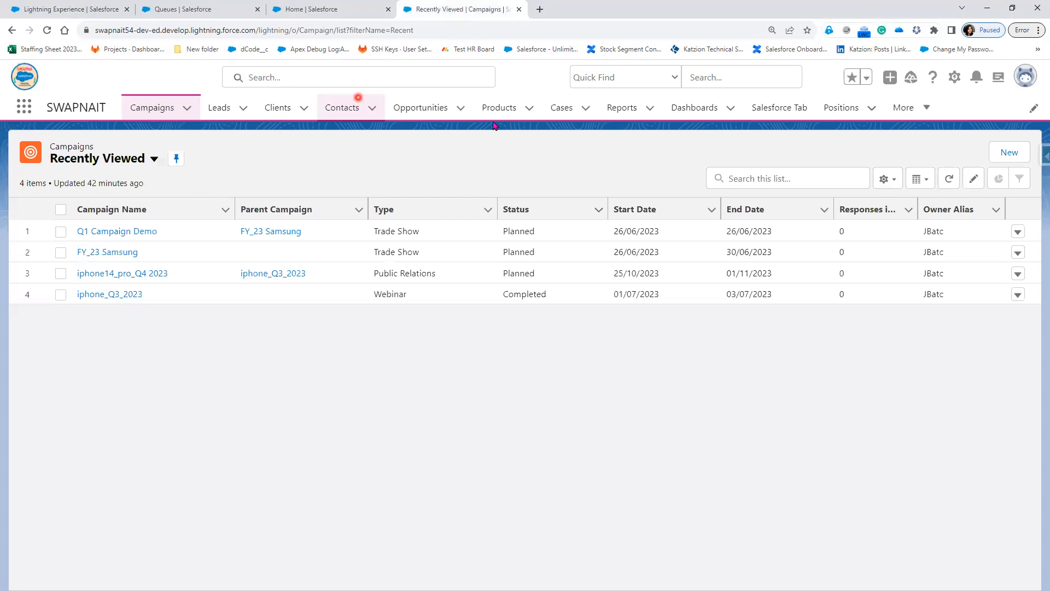
{"action": "left_click", "coordinate": [217, 109]}
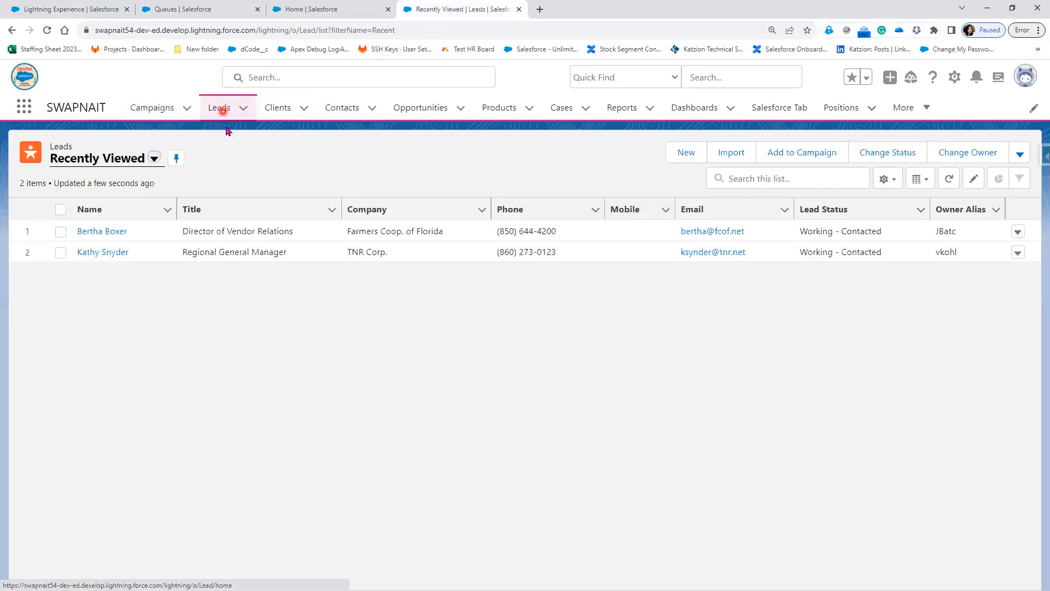
{"action": "left_click", "coordinate": [688, 153]}
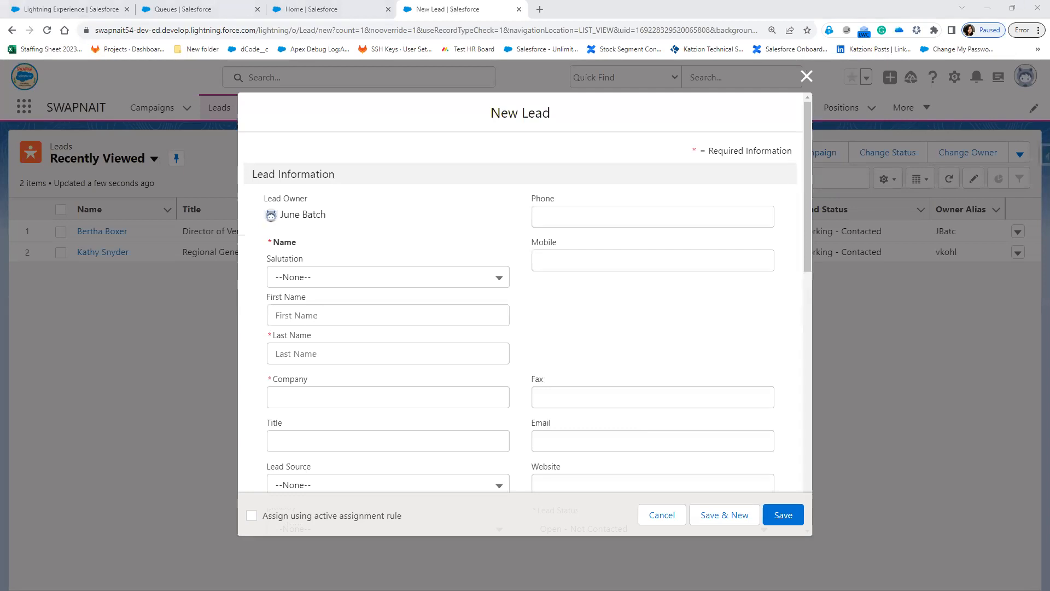
Enter the lead's first name, last name and Company GST.
{"action": "left_click", "coordinate": [323, 312]}
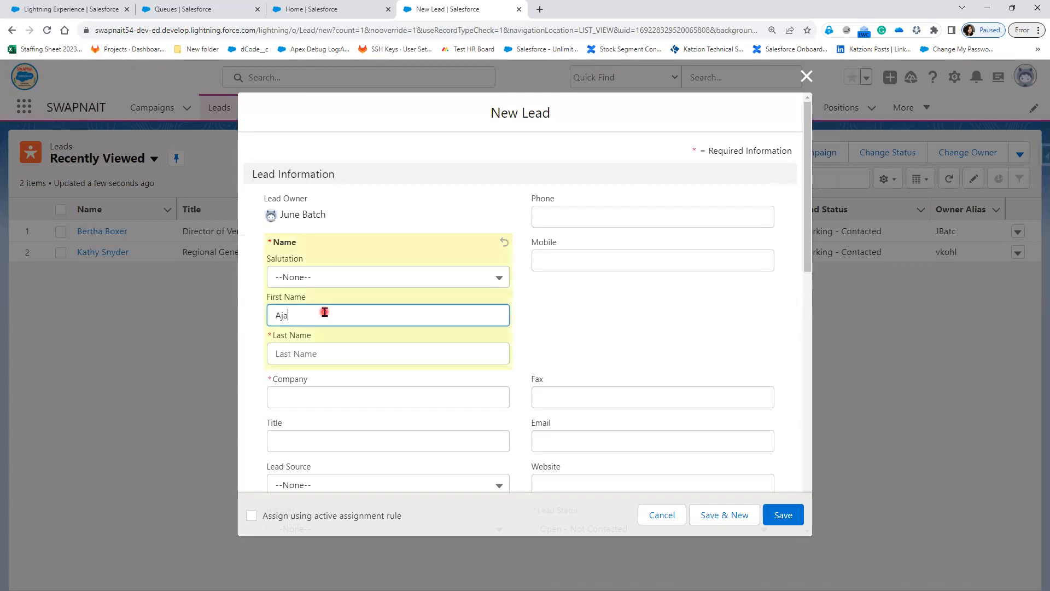
{"action": "left_click", "coordinate": [321, 355]}
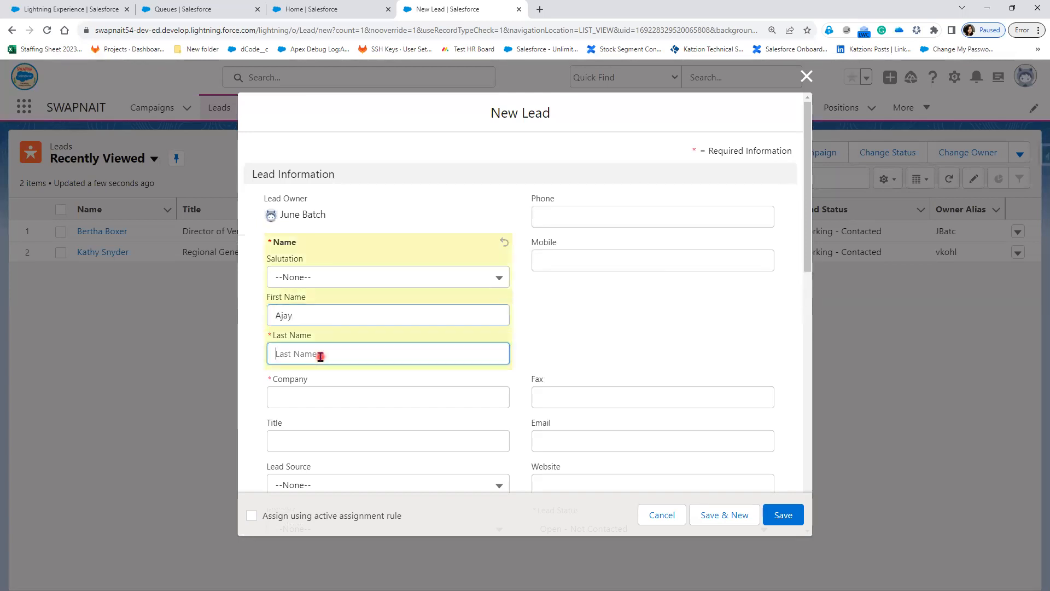
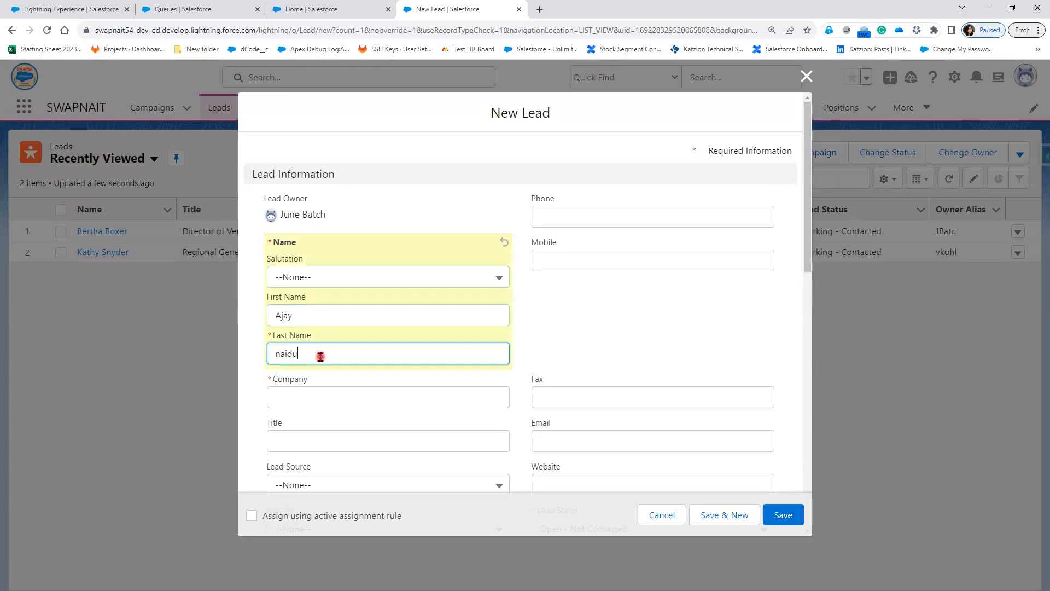
{"action": "left_click", "coordinate": [343, 406]}
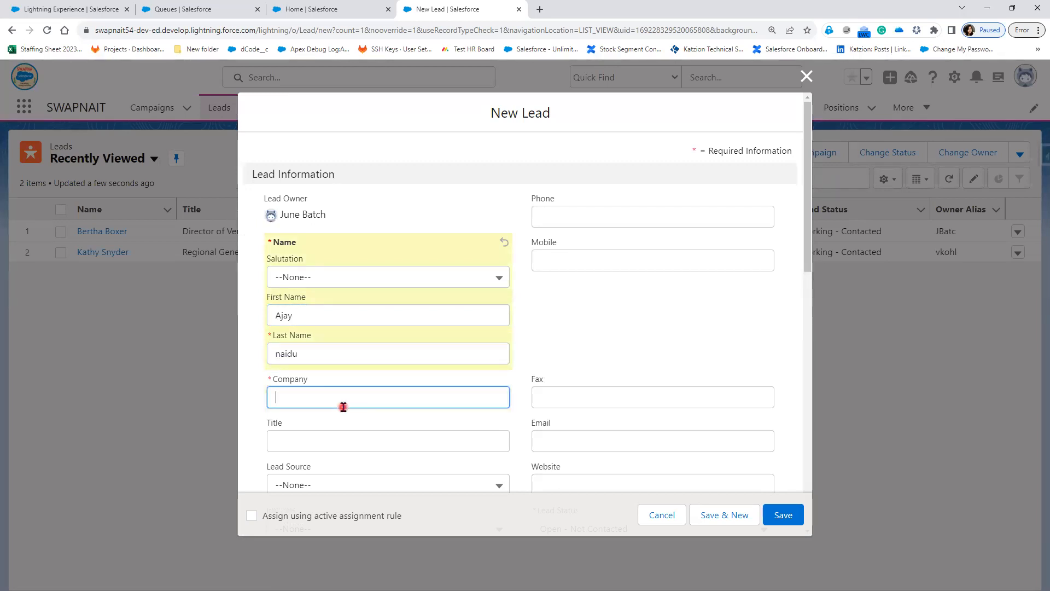
{"action": "type", "text": "GST"}
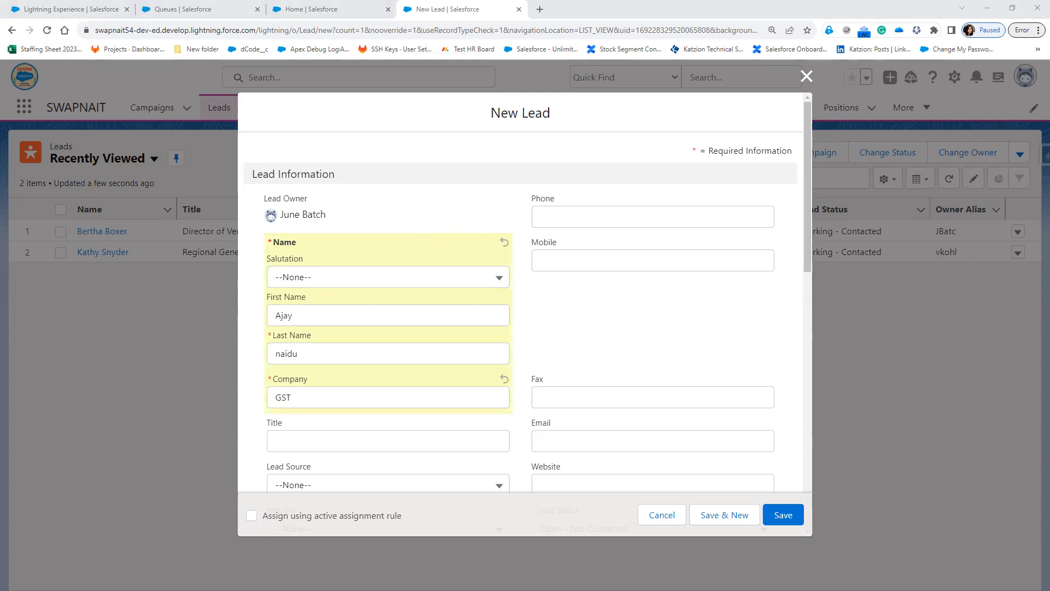
{"action": "mouse_move", "coordinate": [237, 491]}
{"action": "left_mouse_down"}
{"action": "mouse_move", "coordinate": [331, 531]}
{"action": "mouse_move", "coordinate": [446, 532]}
{"action": "left_mouse_up"}
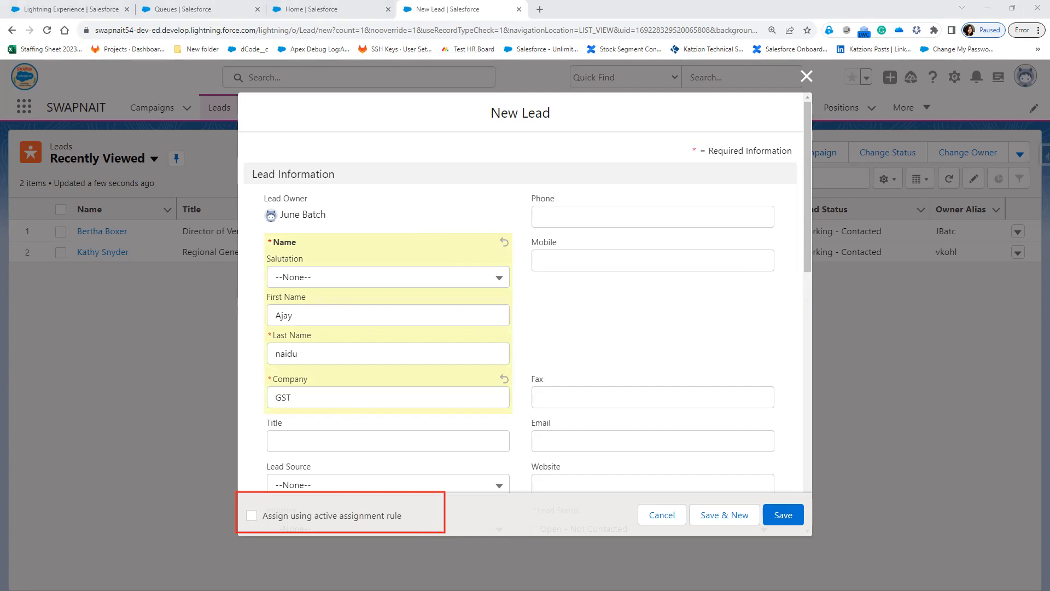
Tick 'Assign using active assignment rule' and review the Lead City Rule entries in setup.
{"action": "mouse_move", "coordinate": [244, 506]}
{"action": "left_mouse_down"}
{"action": "mouse_move", "coordinate": [256, 516]}
{"action": "mouse_move", "coordinate": [275, 504]}
{"action": "left_mouse_up"}
{"action": "left_click", "coordinate": [568, 126]}
{"action": "left_click", "coordinate": [449, 110]}
{"action": "left_click", "coordinate": [251, 515]}
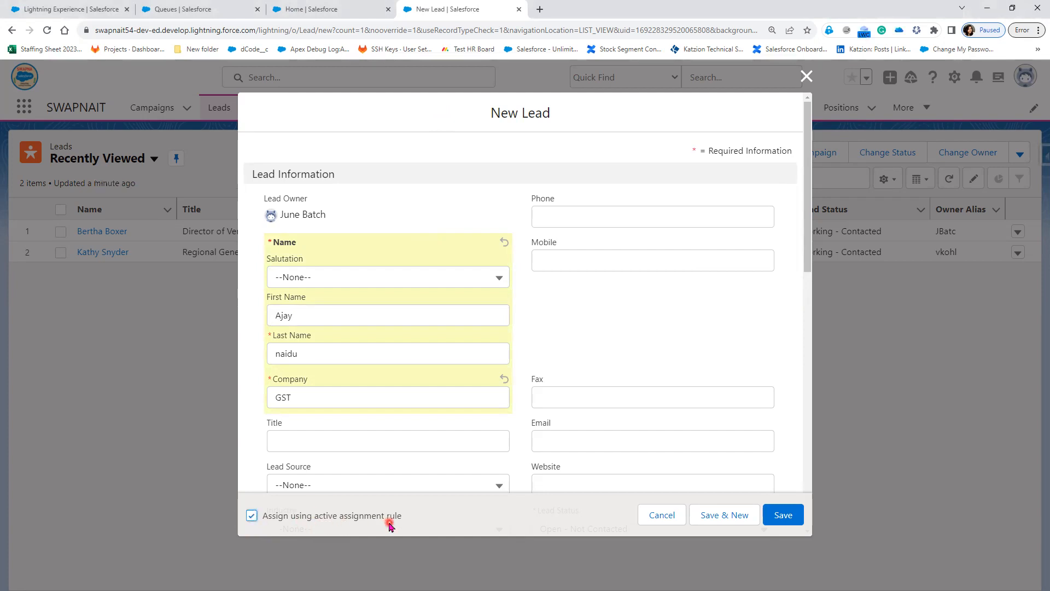
{"action": "left_click", "coordinate": [71, 6]}
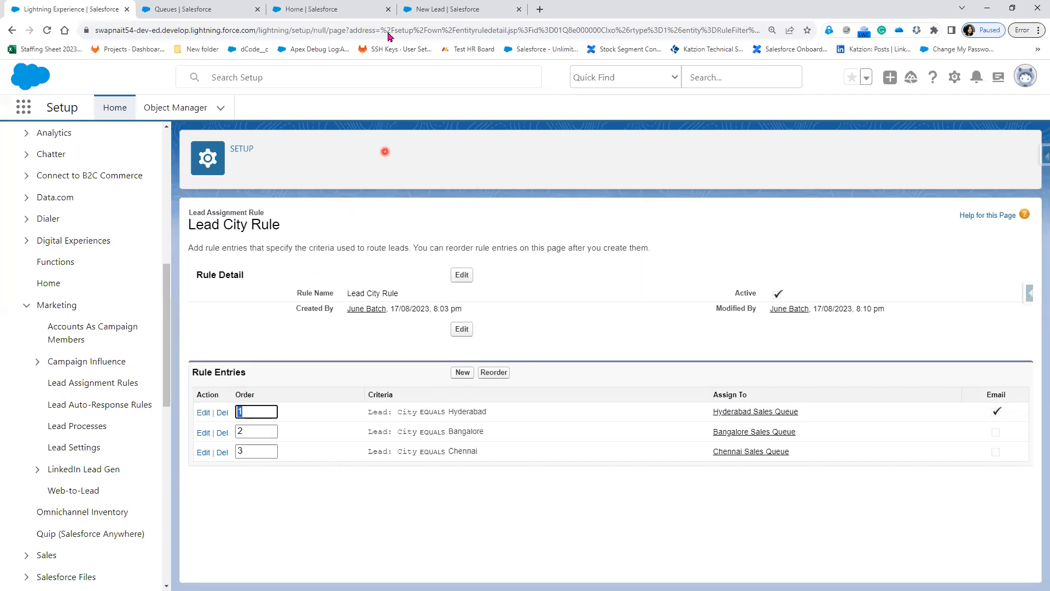
{"action": "left_click", "coordinate": [429, 9]}
Set City to Hyderabad, save the lead and show its details.
{"action": "scroll", "coordinate": [446, 285], "scroll_direction": "down", "scroll_amount": 4}
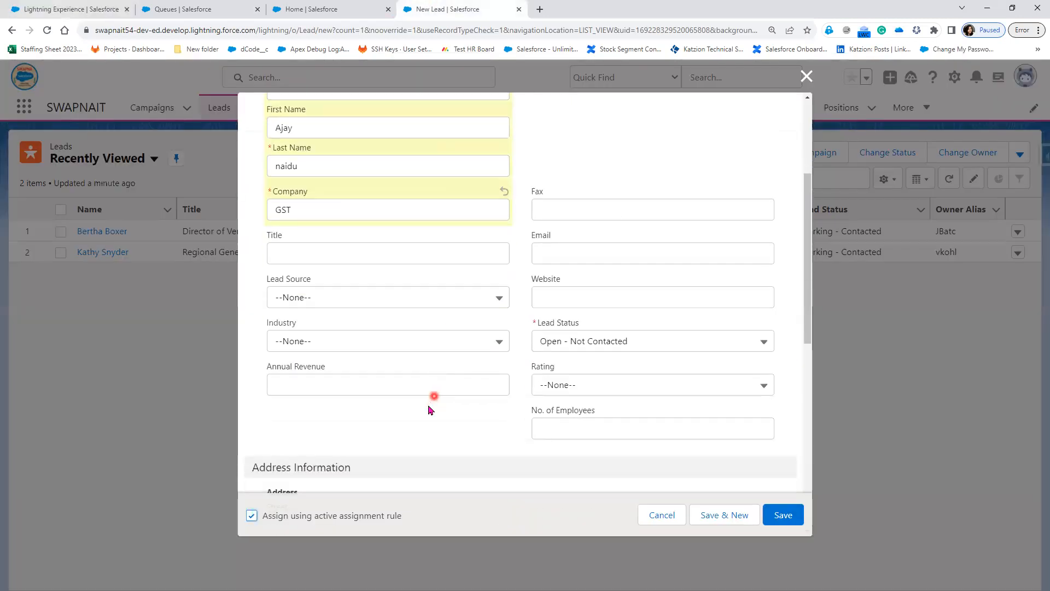
{"action": "scroll", "coordinate": [430, 409], "scroll_direction": "down", "scroll_amount": 5}
{"action": "left_click", "coordinate": [334, 327]}
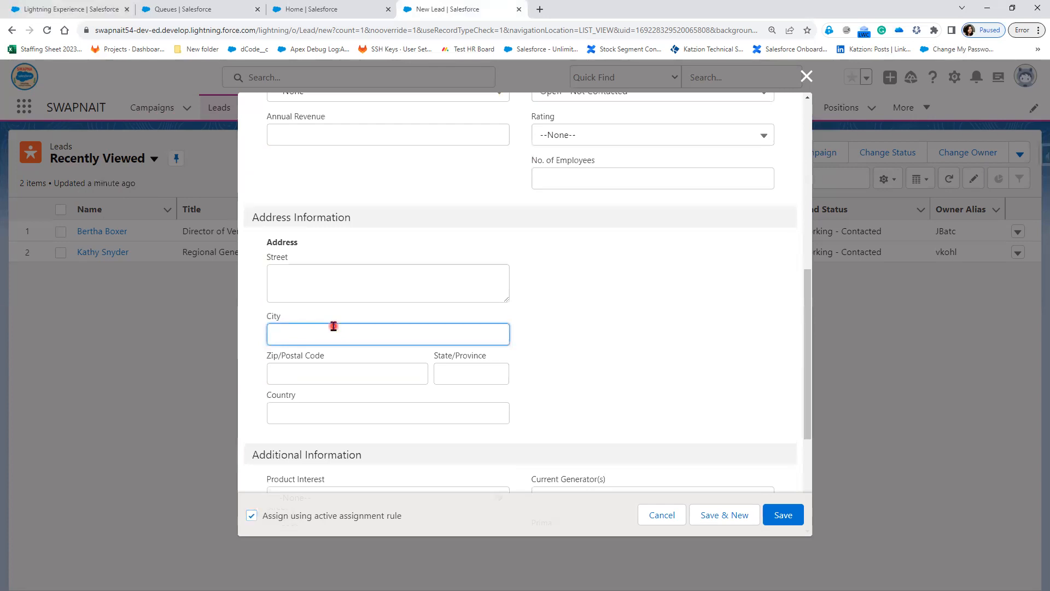
{"action": "type", "text": "Hydera"}
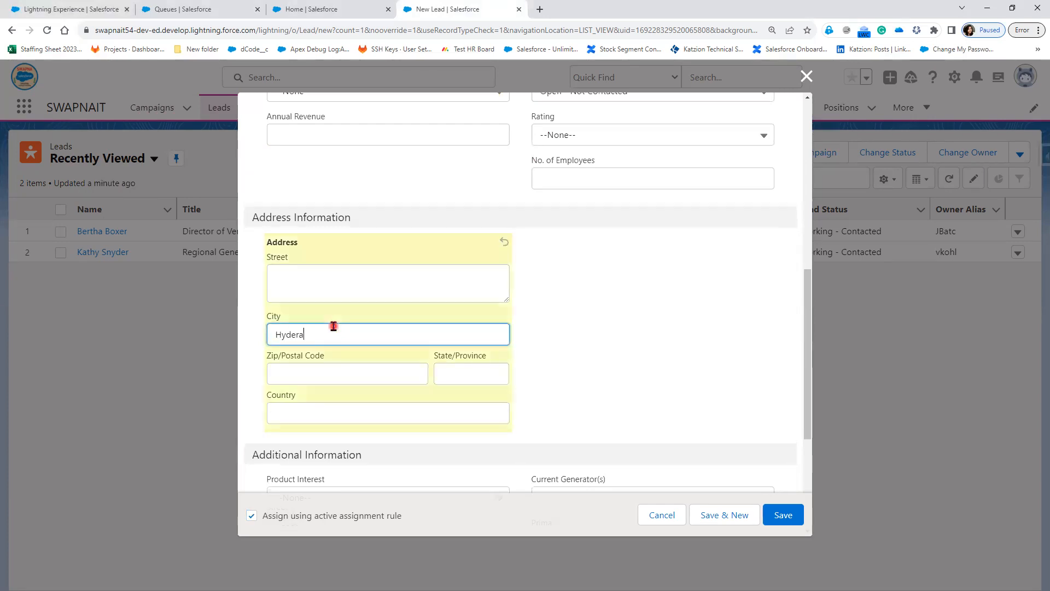
{"action": "type", "text": "bad"}
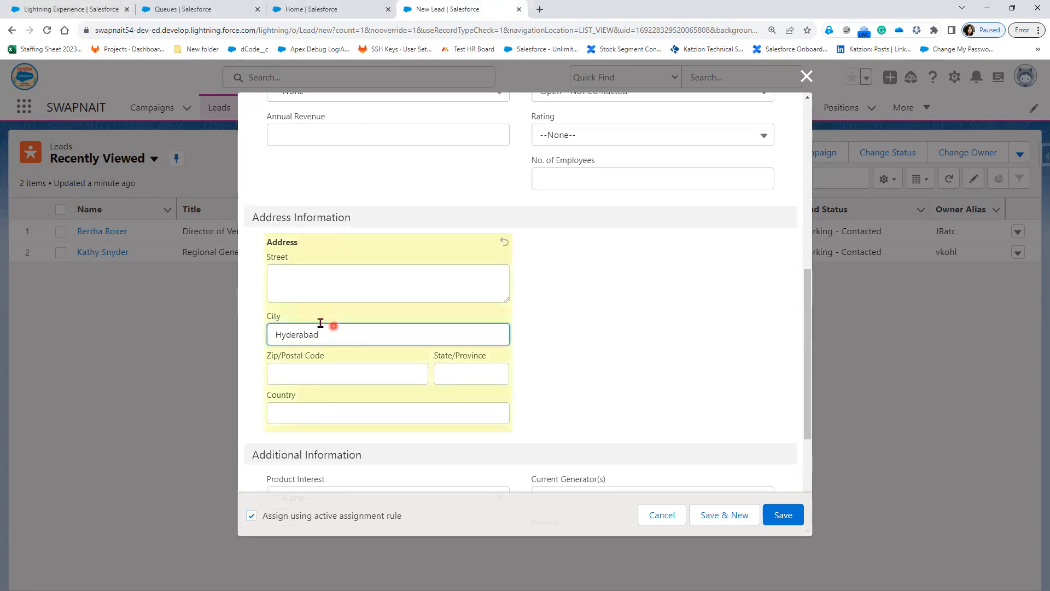
{"action": "left_click", "coordinate": [795, 515]}
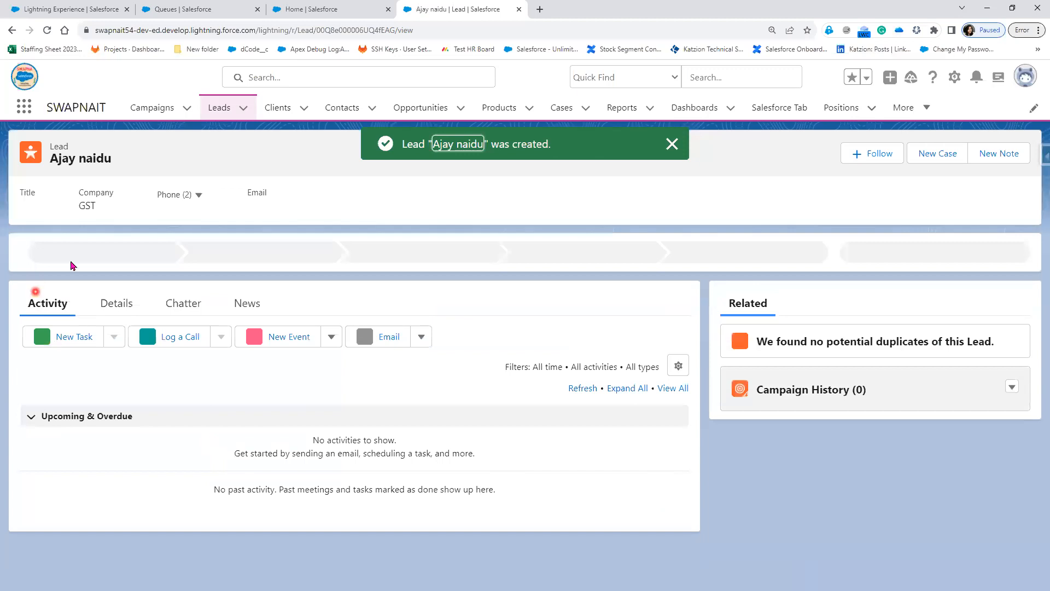
{"action": "left_click", "coordinate": [122, 304]}
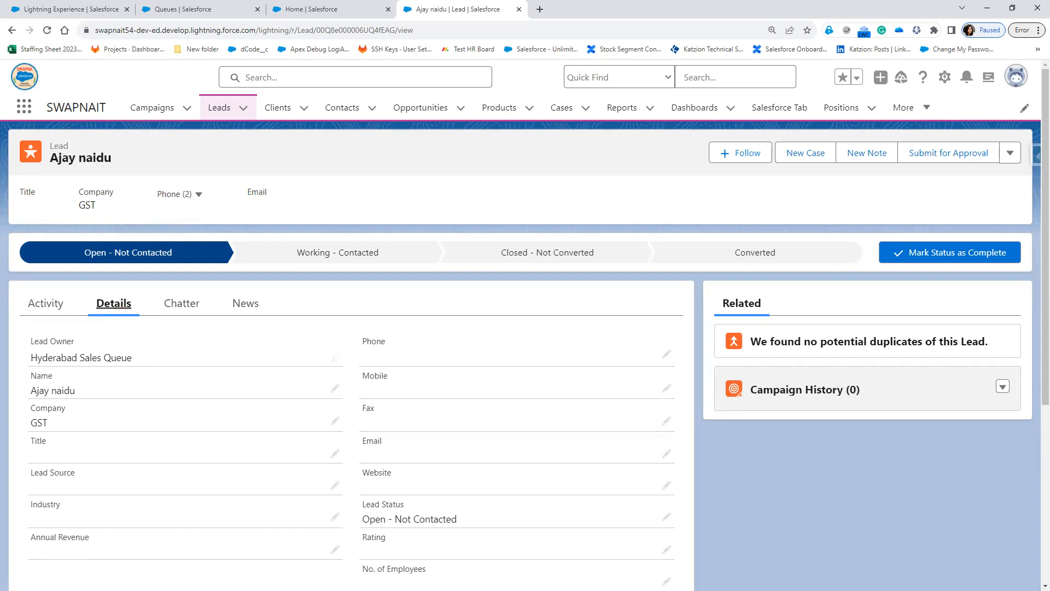
Mark up the Details view, linking the lead to its Hyderabad Sales Queue owner.
{"action": "mouse_move", "coordinate": [319, 136]}
{"action": "left_mouse_down"}
{"action": "mouse_move", "coordinate": [391, 217]}
{"action": "mouse_move", "coordinate": [415, 222]}
{"action": "left_mouse_up"}
{"action": "left_click_drag", "start_coordinate": [558, 130], "coordinate": [638, 224]}
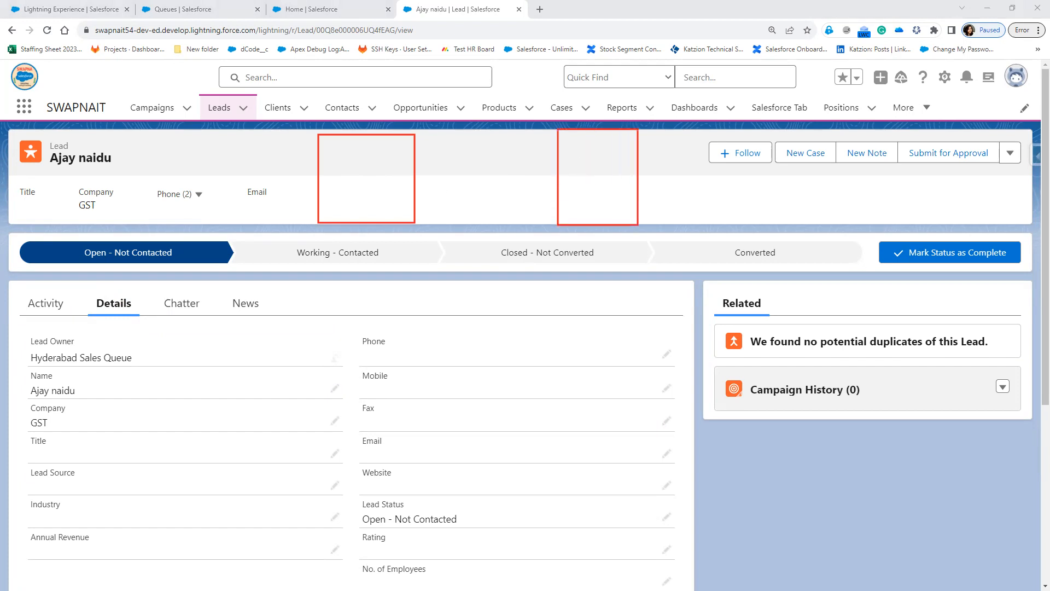
{"action": "mouse_move", "coordinate": [378, 142]}
{"action": "left_mouse_down"}
{"action": "mouse_move", "coordinate": [391, 149]}
{"action": "mouse_move", "coordinate": [350, 199]}
{"action": "mouse_move", "coordinate": [381, 159]}
{"action": "mouse_move", "coordinate": [354, 159]}
{"action": "mouse_move", "coordinate": [373, 183]}
{"action": "mouse_move", "coordinate": [368, 196]}
{"action": "left_mouse_up"}
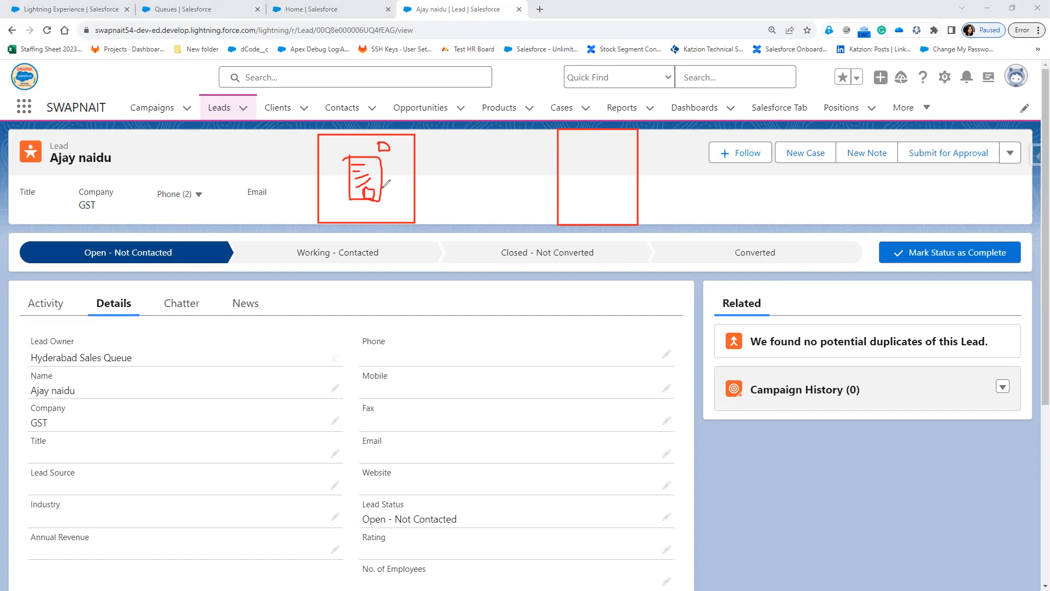
{"action": "mouse_move", "coordinate": [352, 177]}
{"action": "left_mouse_down"}
{"action": "mouse_move", "coordinate": [385, 181]}
{"action": "mouse_move", "coordinate": [352, 190]}
{"action": "left_mouse_up"}
Draw annotation sketches over the lead record's details.
{"action": "mouse_move", "coordinate": [385, 189]}
{"action": "left_mouse_down"}
{"action": "mouse_move", "coordinate": [397, 205]}
{"action": "mouse_move", "coordinate": [574, 135]}
{"action": "mouse_move", "coordinate": [577, 149]}
{"action": "mouse_move", "coordinate": [640, 182]}
{"action": "mouse_move", "coordinate": [588, 145]}
{"action": "mouse_move", "coordinate": [618, 134]}
{"action": "mouse_move", "coordinate": [608, 152]}
{"action": "mouse_move", "coordinate": [638, 162]}
{"action": "mouse_move", "coordinate": [570, 160]}
{"action": "left_mouse_up"}
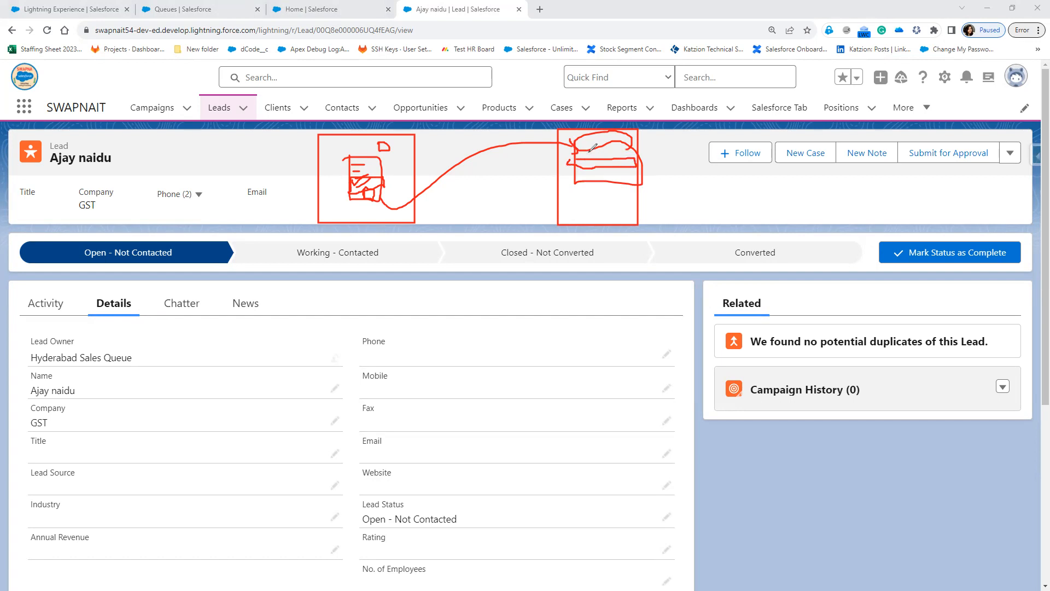
{"action": "mouse_move", "coordinate": [578, 158]}
{"action": "left_mouse_down"}
{"action": "mouse_move", "coordinate": [558, 219]}
{"action": "mouse_move", "coordinate": [462, 261]}
{"action": "mouse_move", "coordinate": [370, 198]}
{"action": "left_mouse_up"}
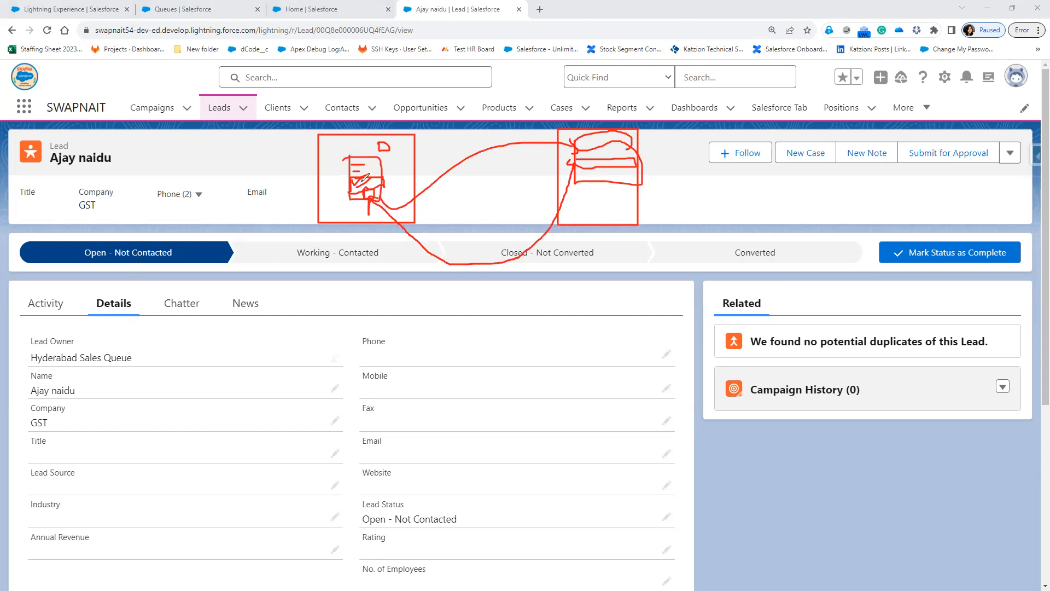
{"action": "mouse_move", "coordinate": [358, 182]}
{"action": "left_mouse_down"}
{"action": "mouse_move", "coordinate": [370, 176]}
{"action": "mouse_move", "coordinate": [390, 262]}
{"action": "mouse_move", "coordinate": [557, 262]}
{"action": "mouse_move", "coordinate": [581, 217]}
{"action": "mouse_move", "coordinate": [578, 231]}
{"action": "left_mouse_up"}
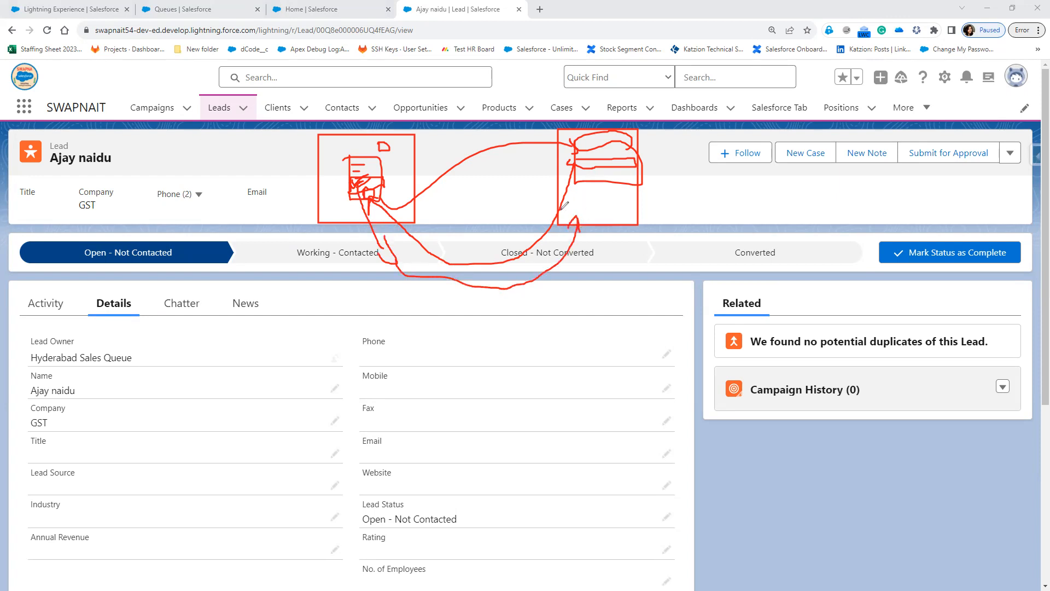
{"action": "mouse_move", "coordinate": [524, 287]}
{"action": "left_mouse_down"}
{"action": "mouse_move", "coordinate": [540, 325]}
{"action": "mouse_move", "coordinate": [556, 285]}
{"action": "mouse_move", "coordinate": [572, 284]}
{"action": "mouse_move", "coordinate": [574, 252]}
{"action": "mouse_move", "coordinate": [600, 256]}
{"action": "mouse_move", "coordinate": [584, 271]}
{"action": "left_mouse_up"}
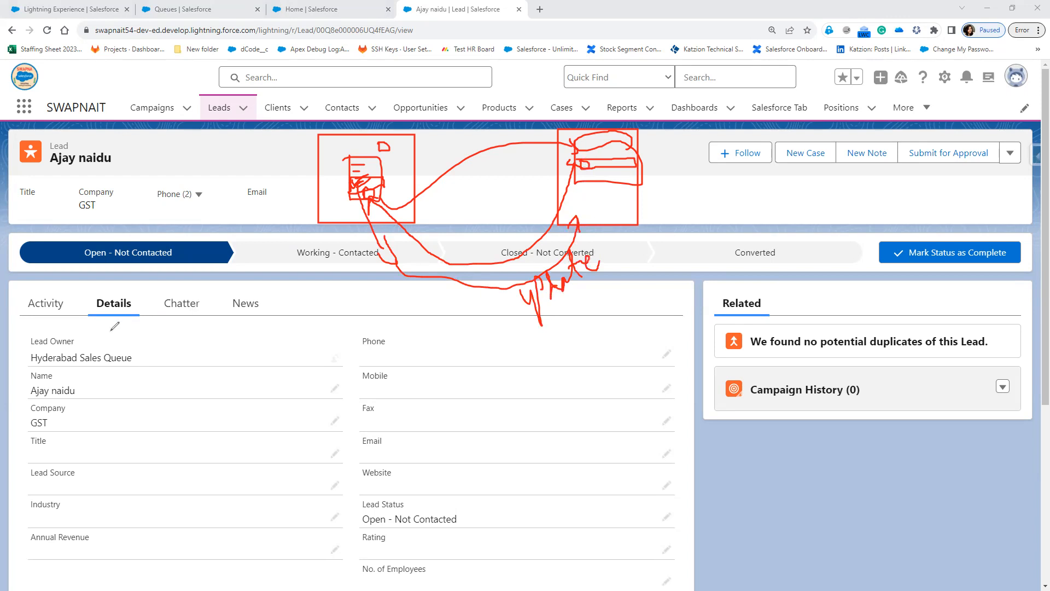
{"action": "left_click_drag", "start_coordinate": [170, 359], "coordinate": [235, 338]}
{"action": "key", "text": "Escape"}
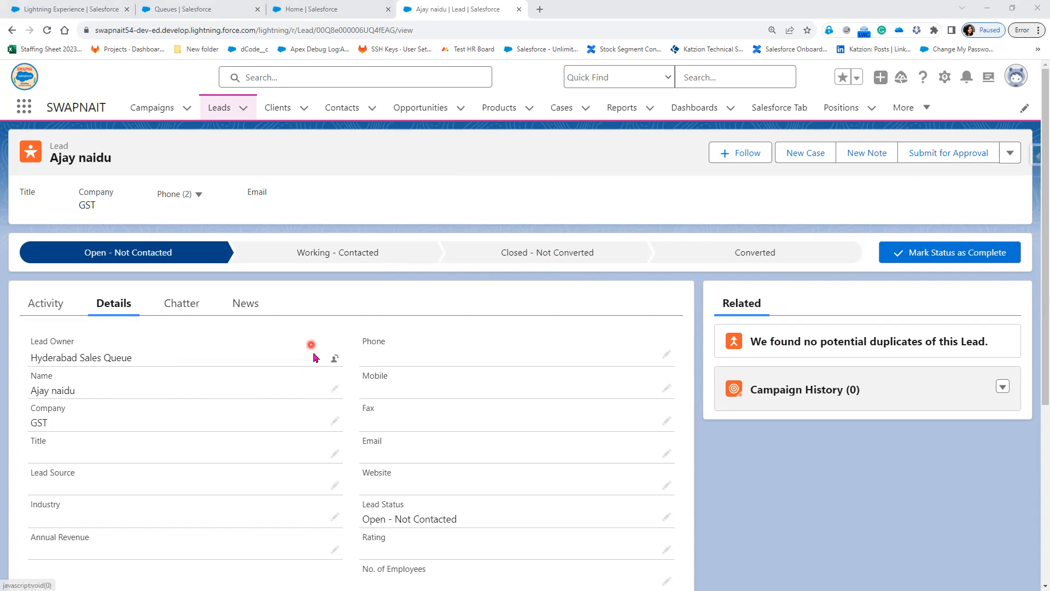
Inline-edit the lead's address, replacing City with Bangalore.
{"action": "scroll", "coordinate": [315, 356], "scroll_direction": "down", "scroll_amount": 4}
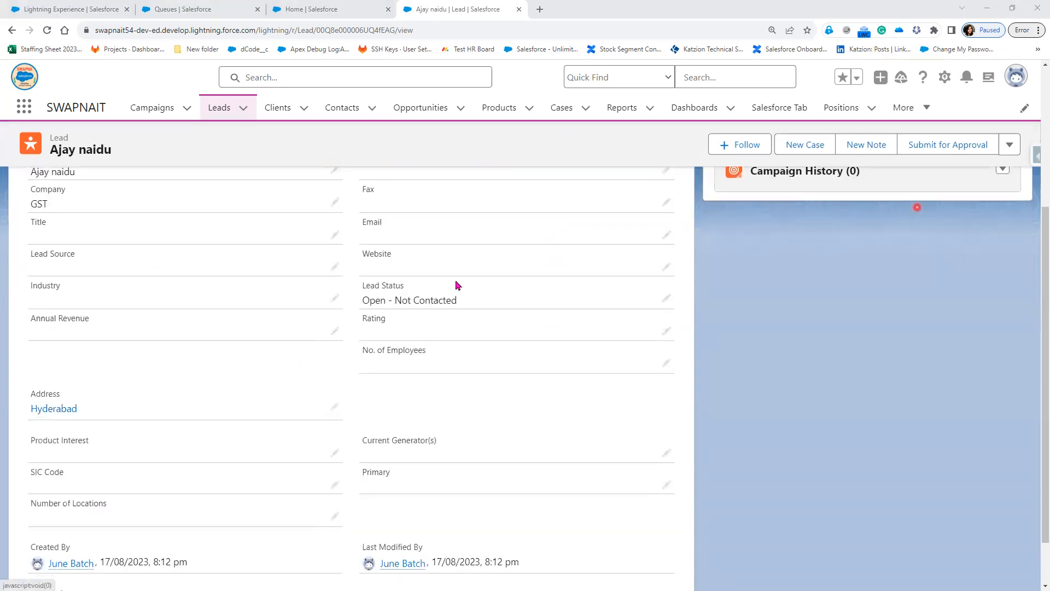
{"action": "left_click", "coordinate": [335, 407]}
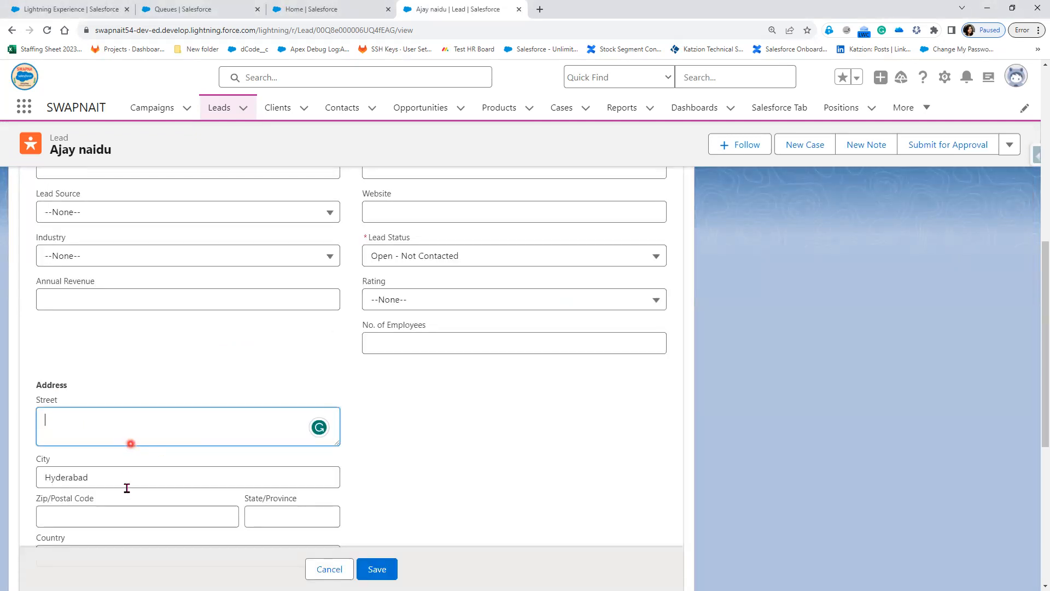
{"action": "left_click_drag", "start_coordinate": [114, 483], "coordinate": [26, 474]}
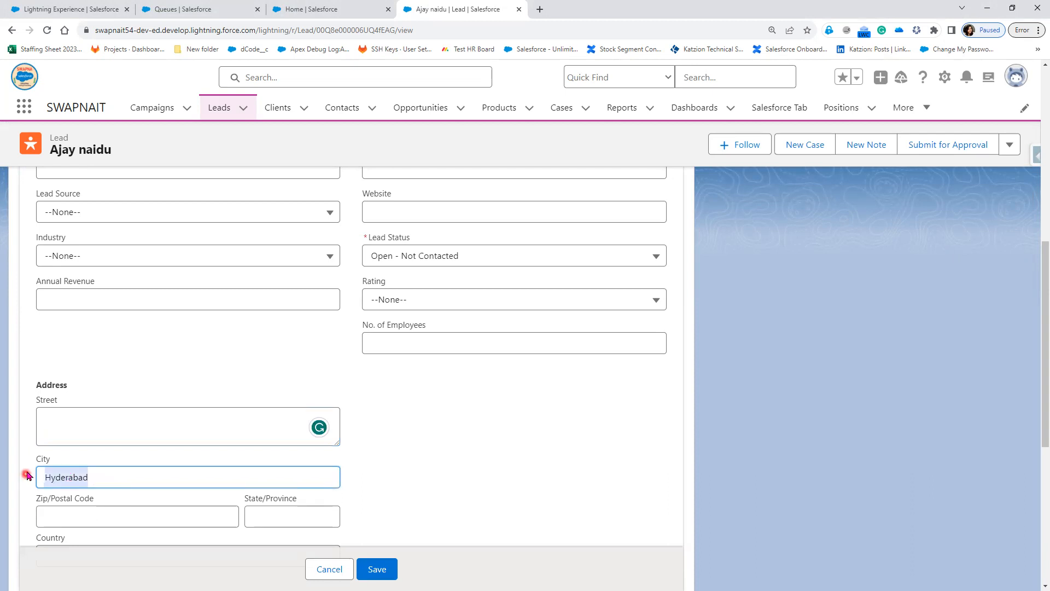
{"action": "scroll", "coordinate": [502, 497], "scroll_direction": "down", "scroll_amount": 1}
{"action": "scroll", "coordinate": [501, 497], "scroll_direction": "down", "scroll_amount": 2}
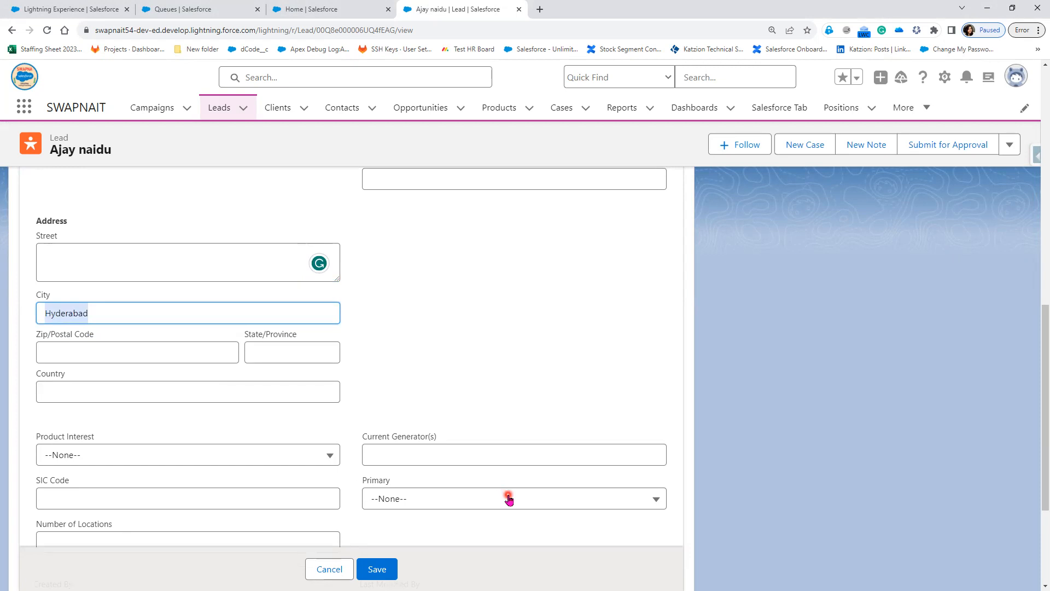
{"action": "type", "text": "Bangalore"}
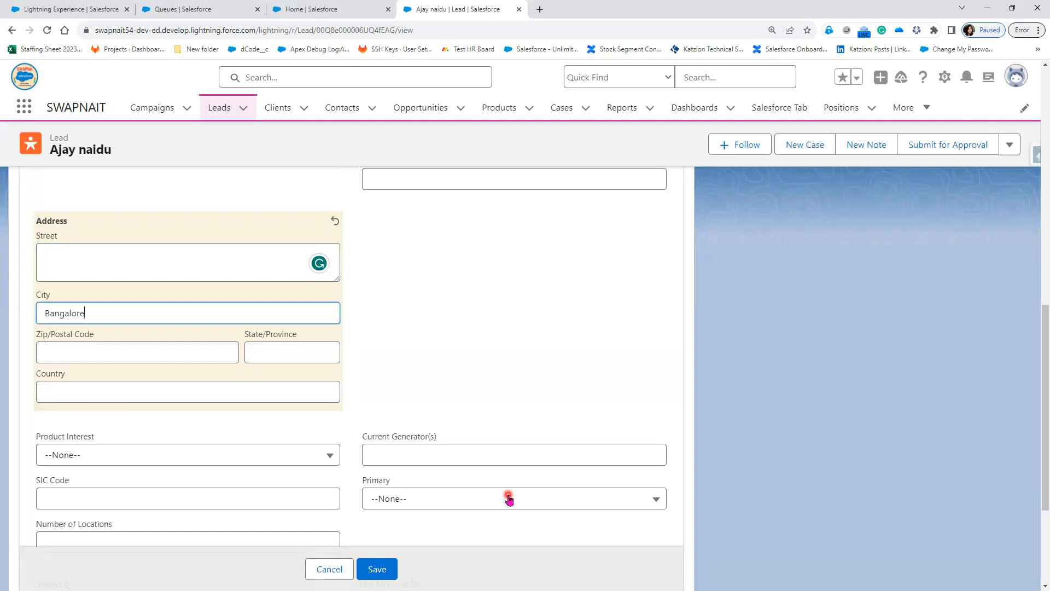
Confirm the Bangalore rule maps to Bangalore Sales Queue, then save the City change.
{"action": "left_click", "coordinate": [11, 16]}
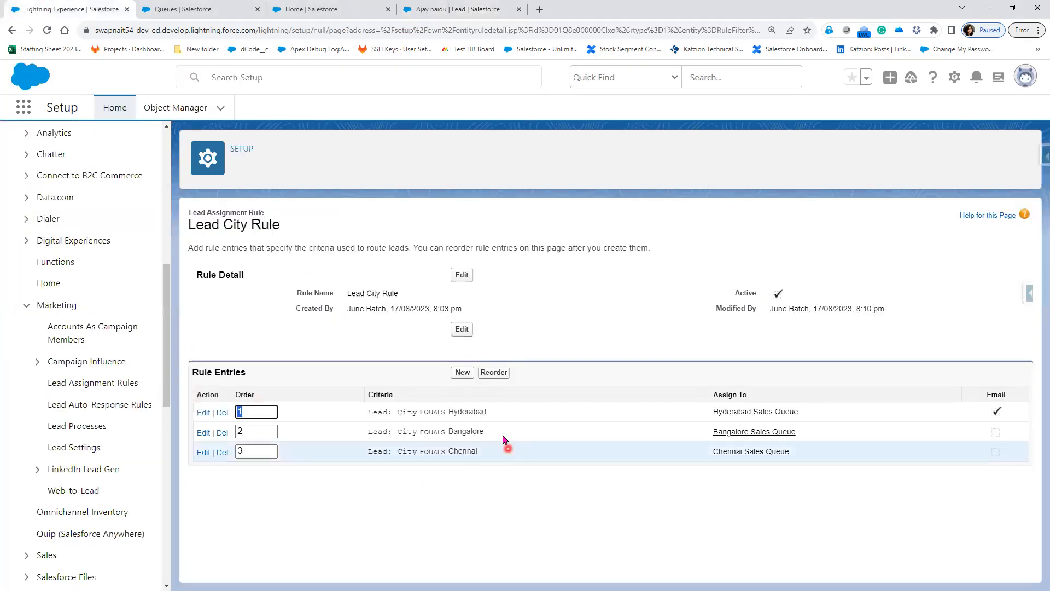
{"action": "left_click_drag", "start_coordinate": [824, 432], "coordinate": [628, 431]}
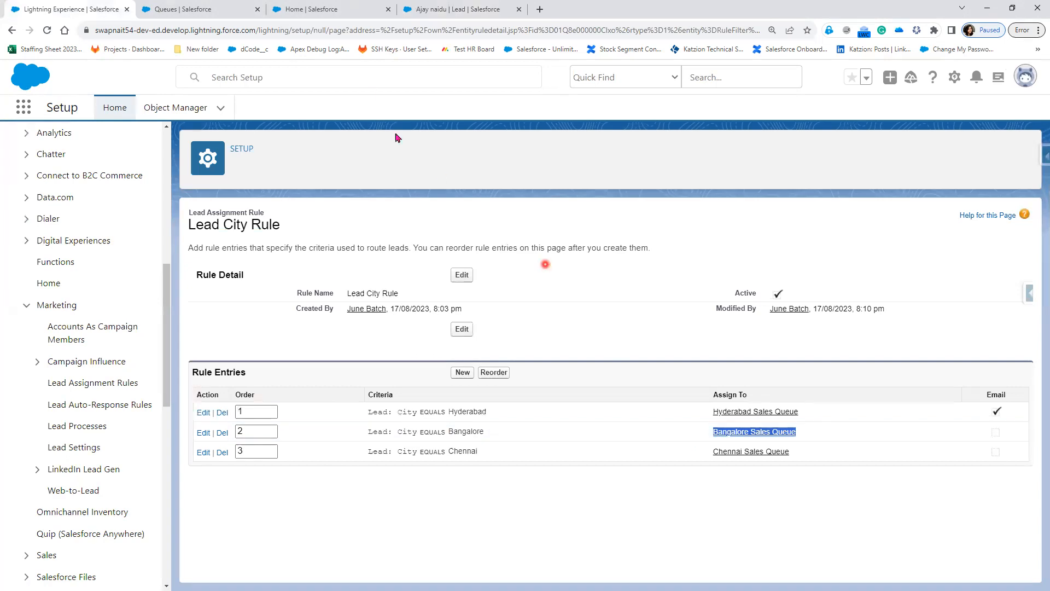
{"action": "left_click", "coordinate": [540, 9]}
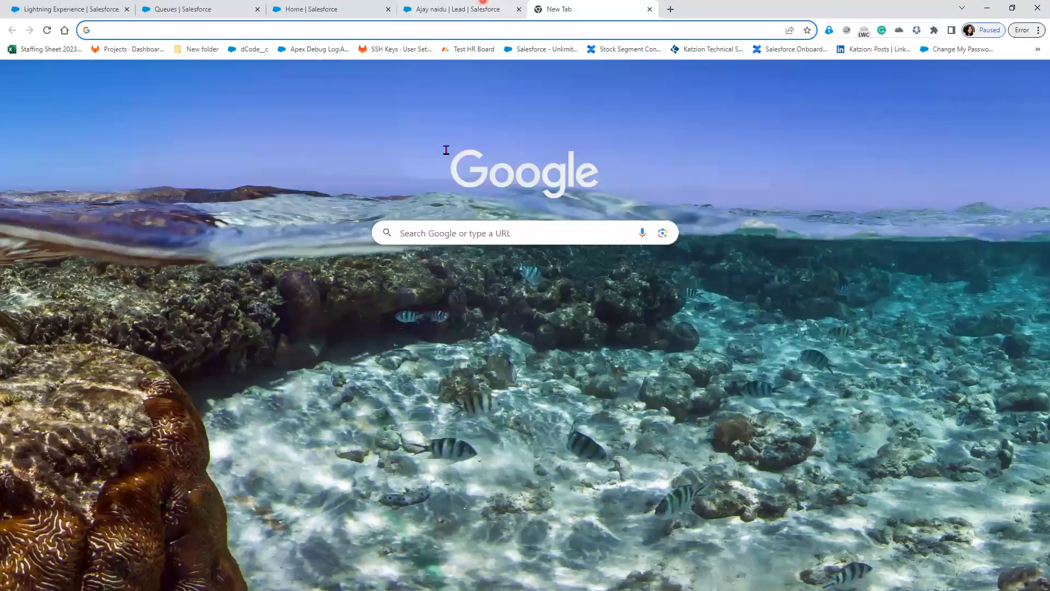
{"action": "key", "text": "ctrl+shift+Tab"}
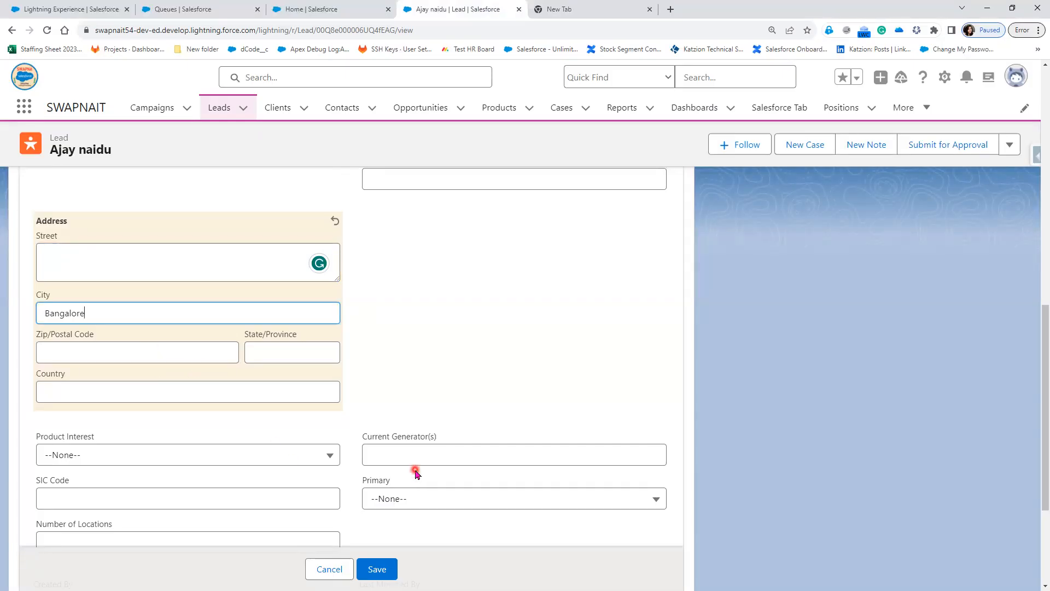
{"action": "left_click", "coordinate": [384, 574]}
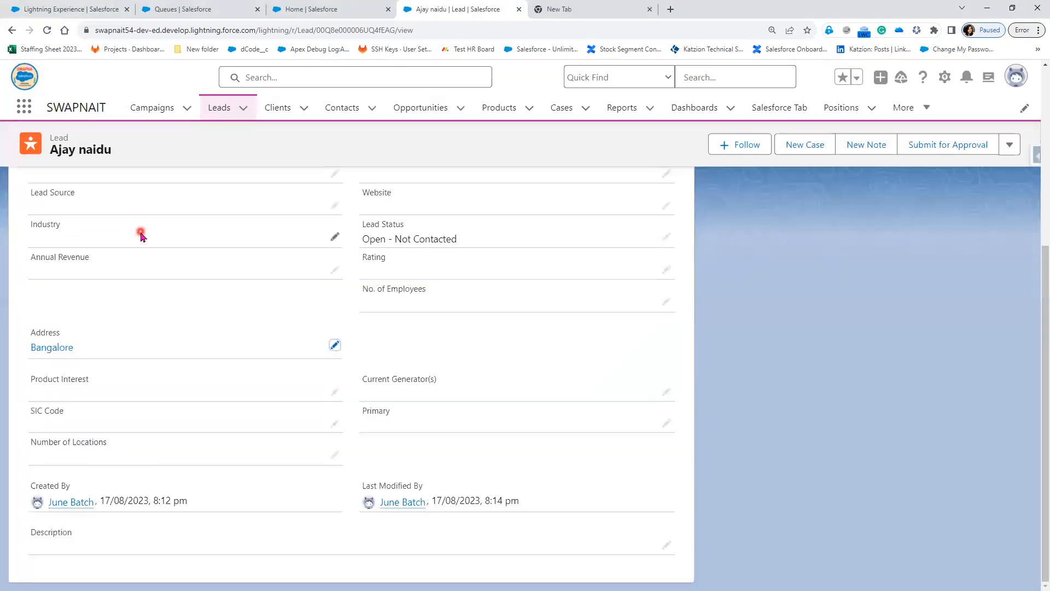
{"action": "scroll", "coordinate": [385, 399], "scroll_direction": "up", "scroll_amount": 5}
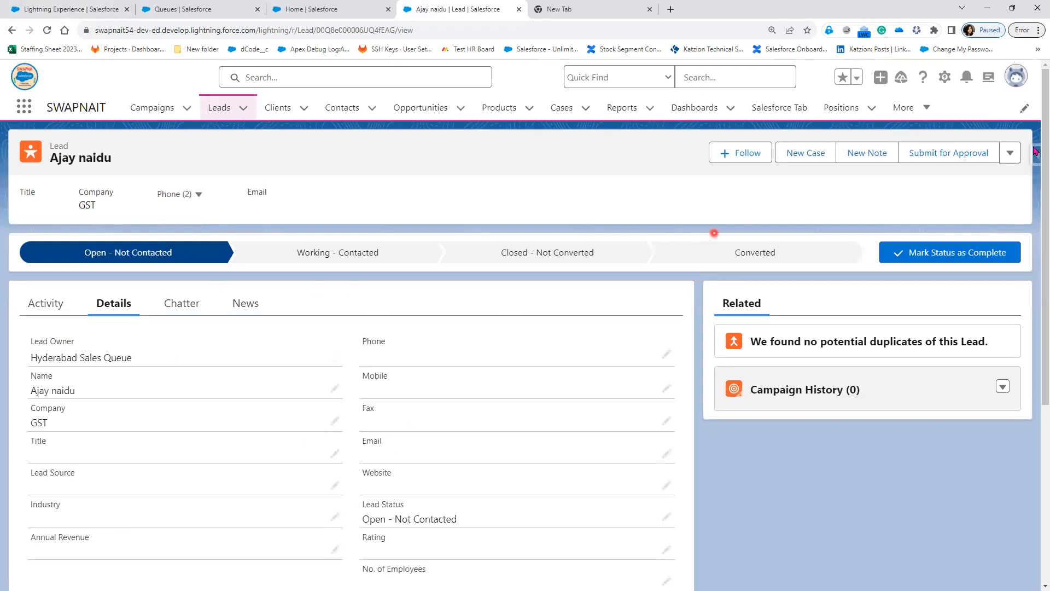
Open the full Edit Lead form and highlight the assignment rule option.
{"action": "left_click", "coordinate": [1011, 154]}
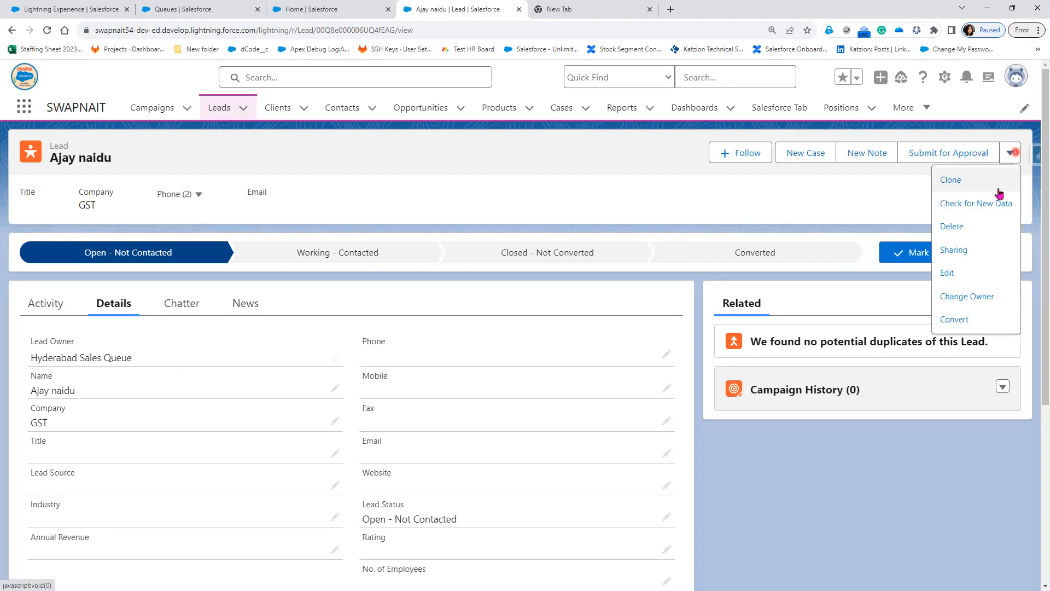
{"action": "left_click", "coordinate": [979, 274]}
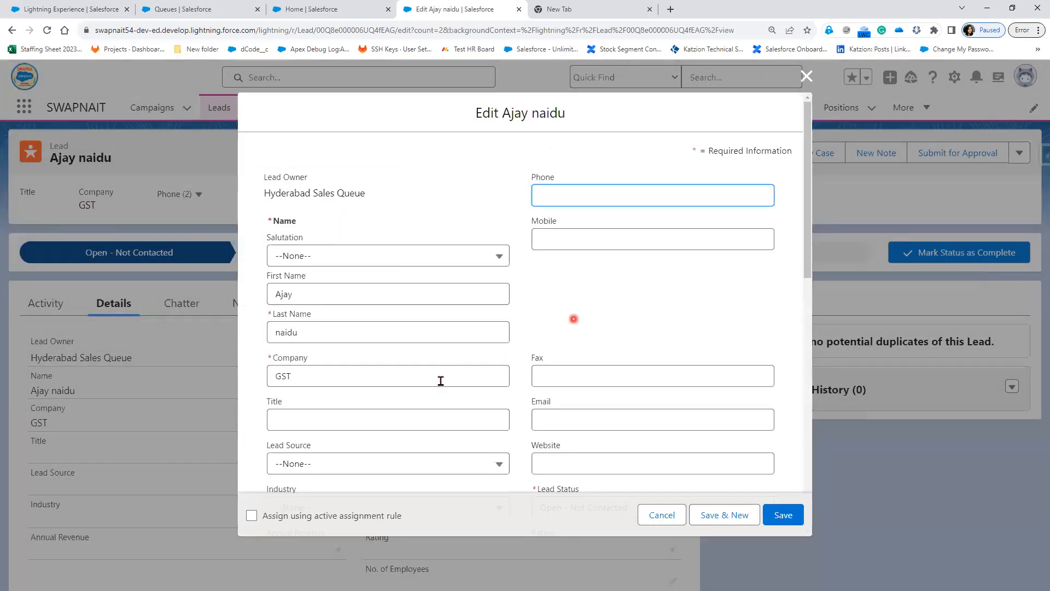
{"action": "scroll", "coordinate": [433, 393], "scroll_direction": "down", "scroll_amount": 3}
{"action": "scroll", "coordinate": [525, 328], "scroll_direction": "down", "scroll_amount": 4}
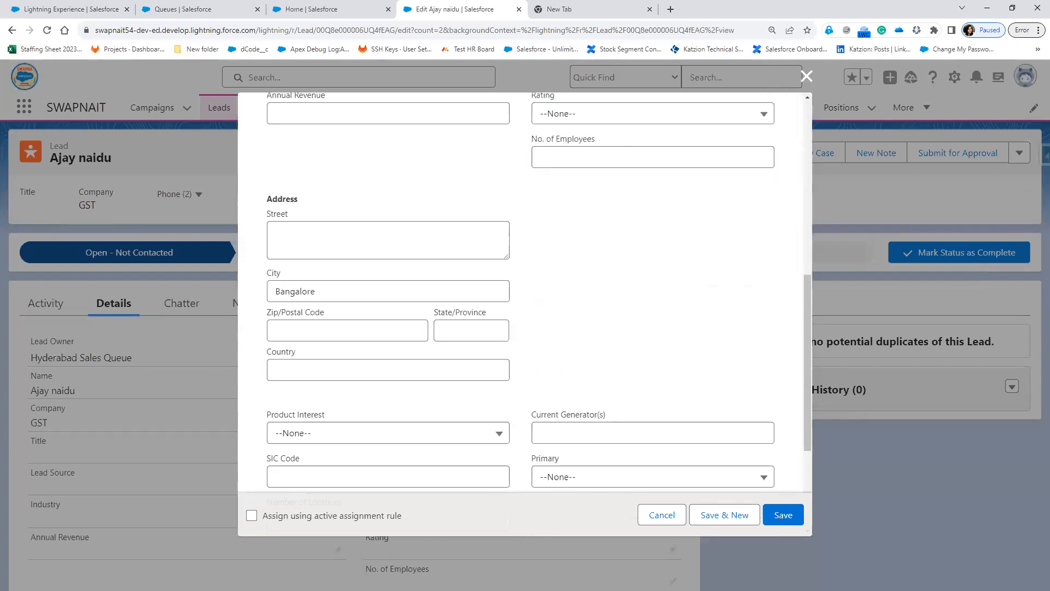
{"action": "left_click_drag", "start_coordinate": [232, 496], "coordinate": [435, 530]}
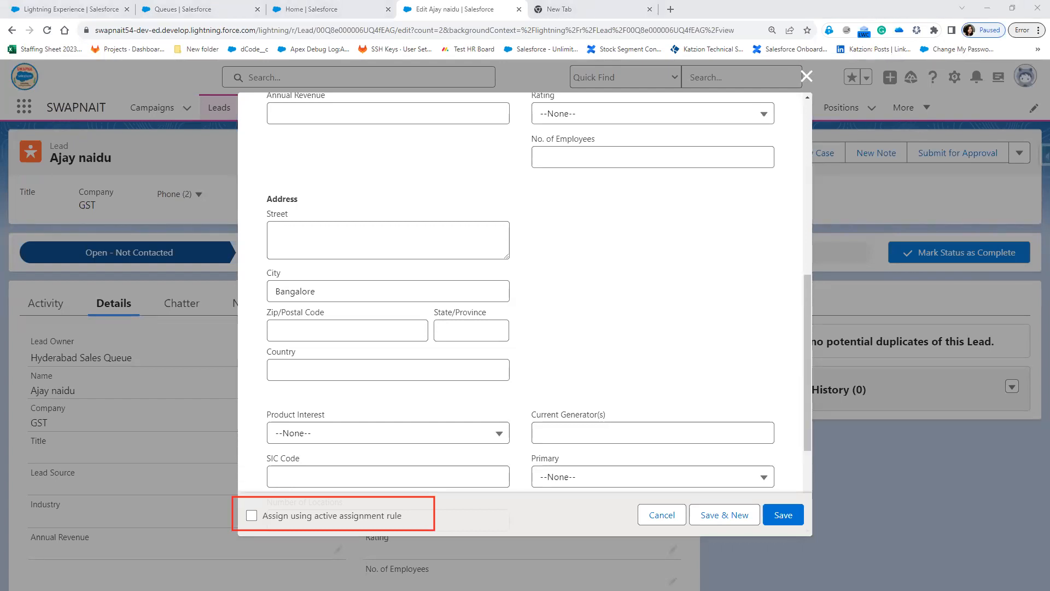
Change City to Chennai with 'Assign using active assignment rule' ticked and save.
{"action": "left_click_drag", "start_coordinate": [331, 293], "coordinate": [232, 284]}
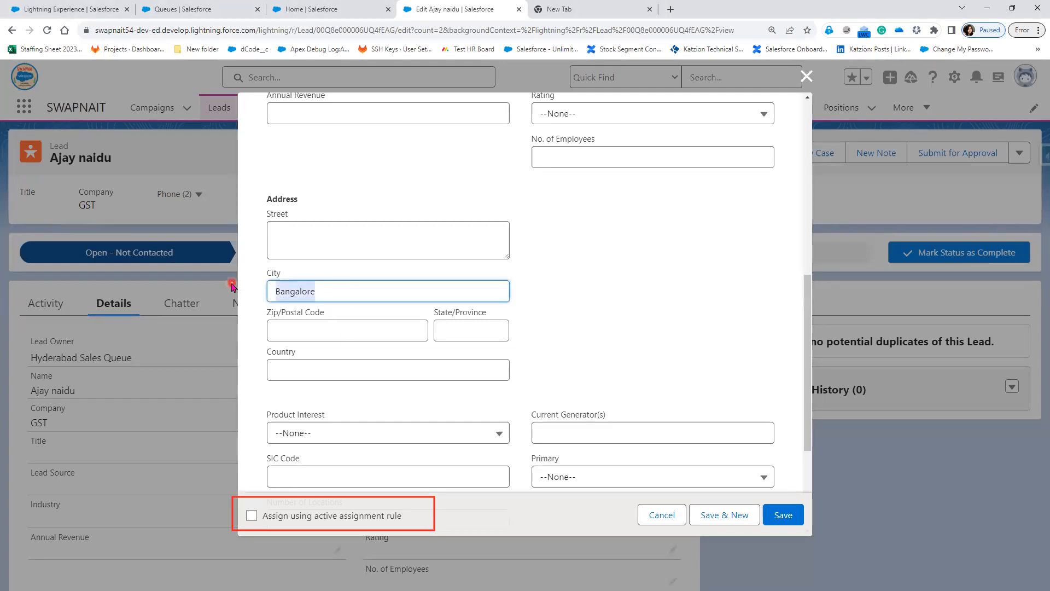
{"action": "type", "text": "Chenna"}
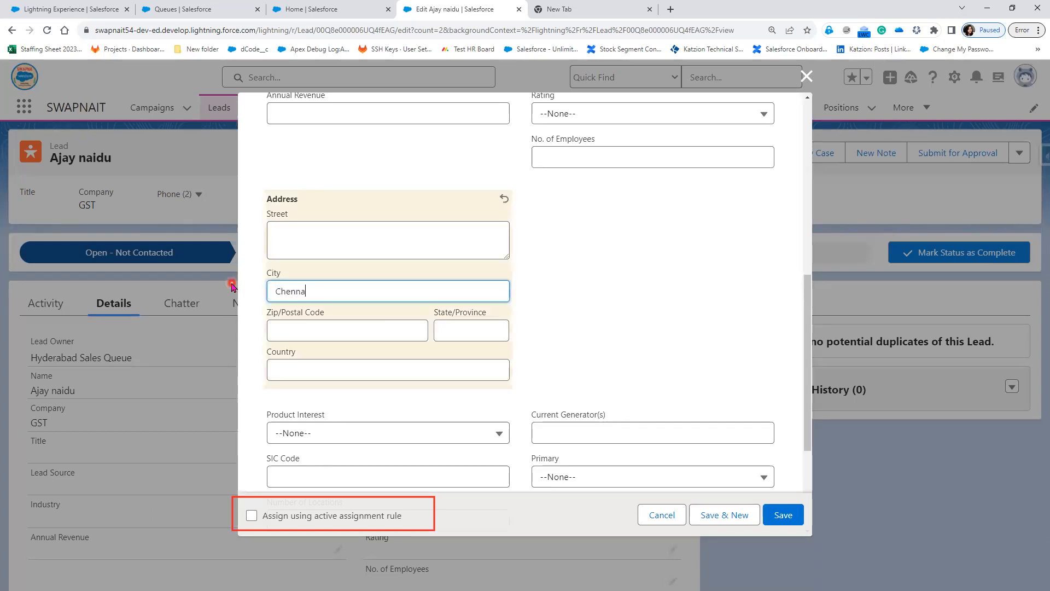
{"action": "type", "text": "i"}
{"action": "left_click", "coordinate": [252, 515]}
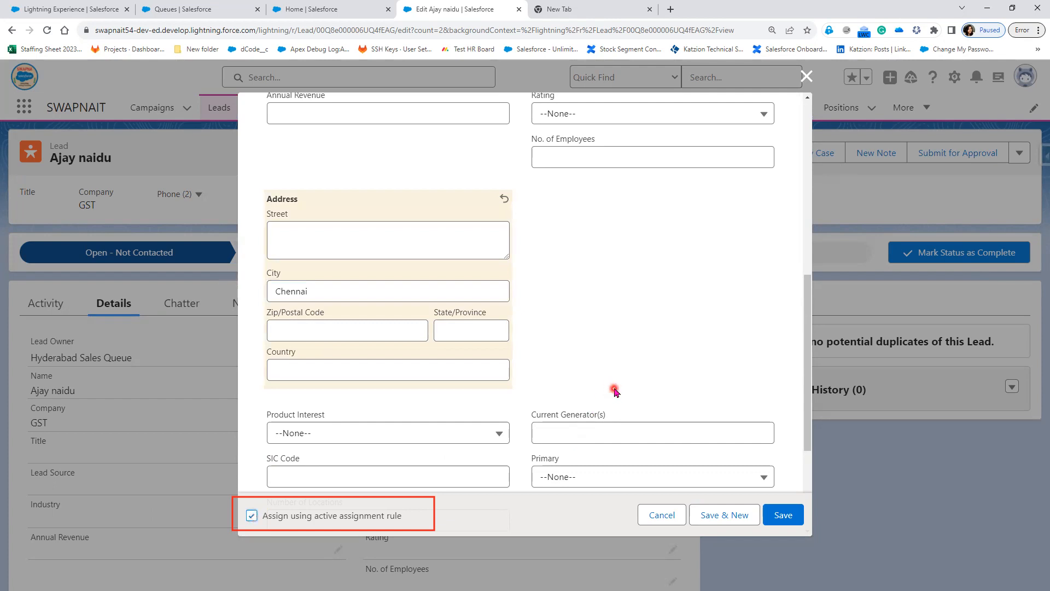
{"action": "left_click", "coordinate": [780, 520]}
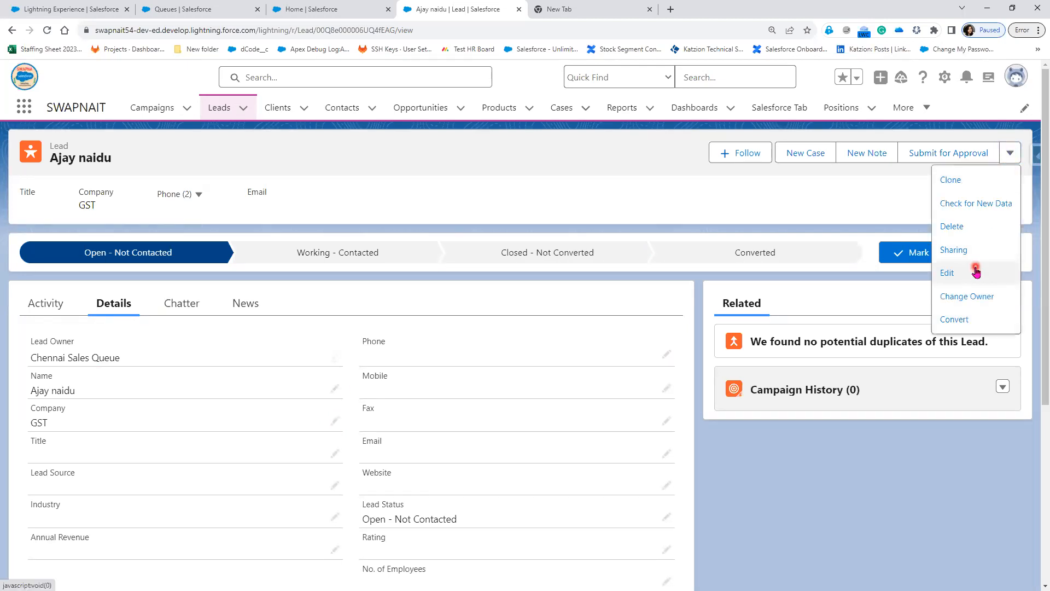
{"action": "left_click", "coordinate": [973, 272]}
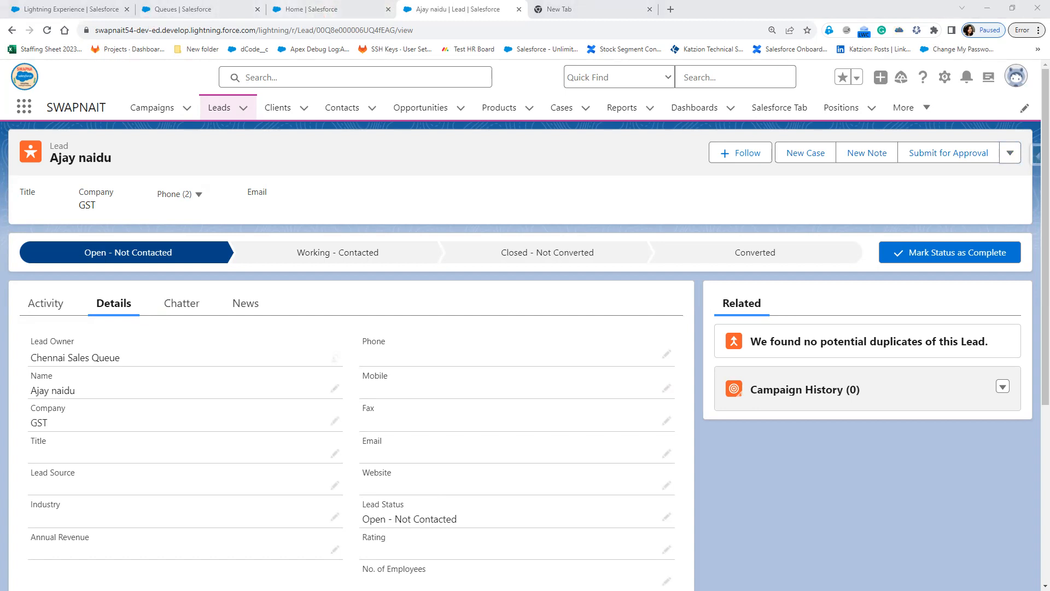
Switch to PowerPoint and reveal the remaining Step-3 bullets.
{"action": "key", "text": "alt+Tab"}
{"action": "left_click", "coordinate": [352, 392]}
{"action": "left_click", "coordinate": [352, 392]}
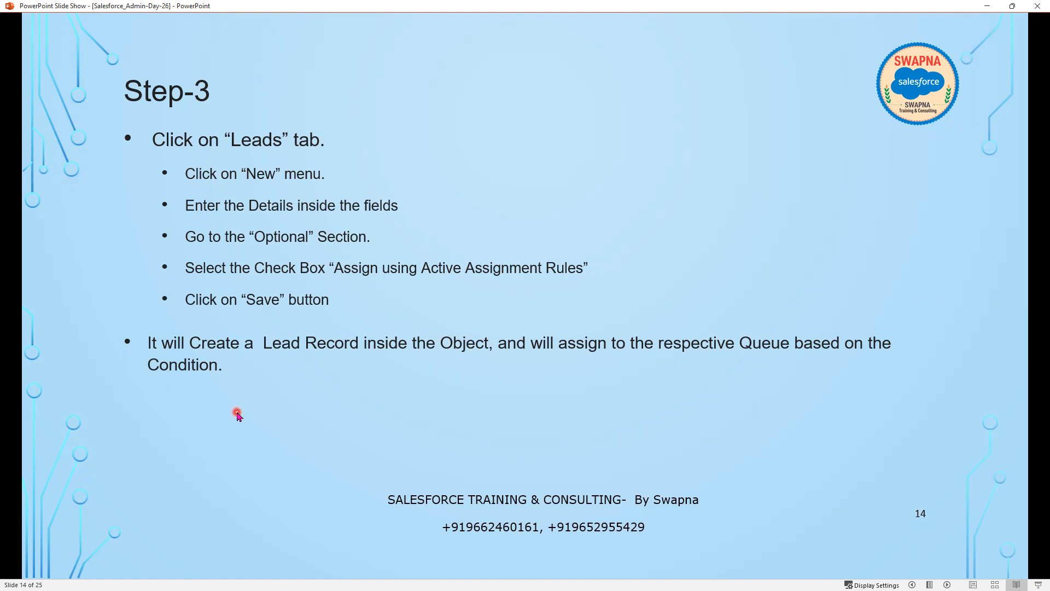
Step forward to the Question slide and back to Step-3.
{"action": "key", "text": "Right"}
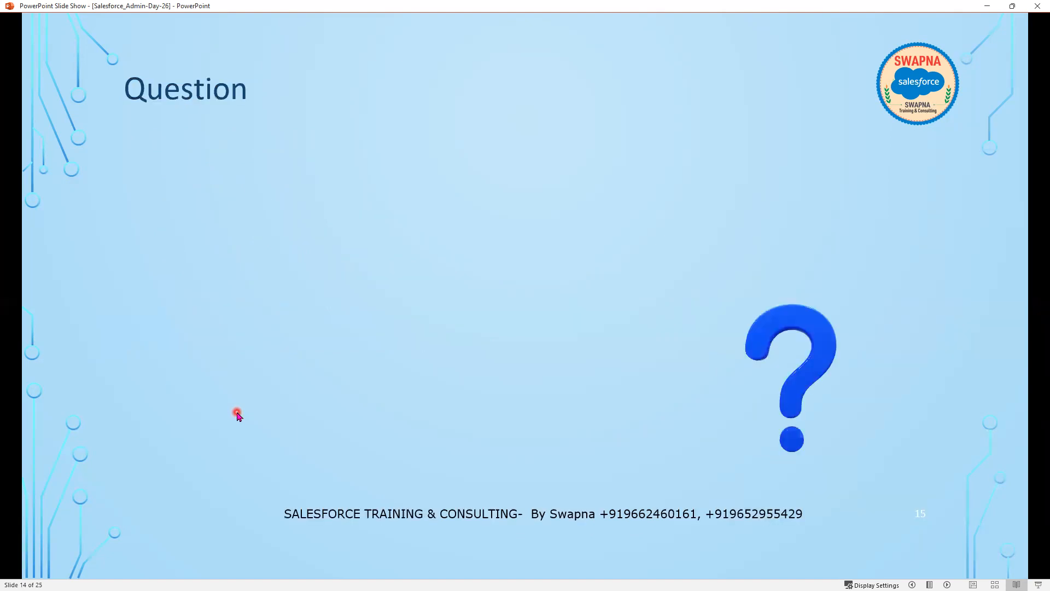
{"action": "key", "text": "Left"}
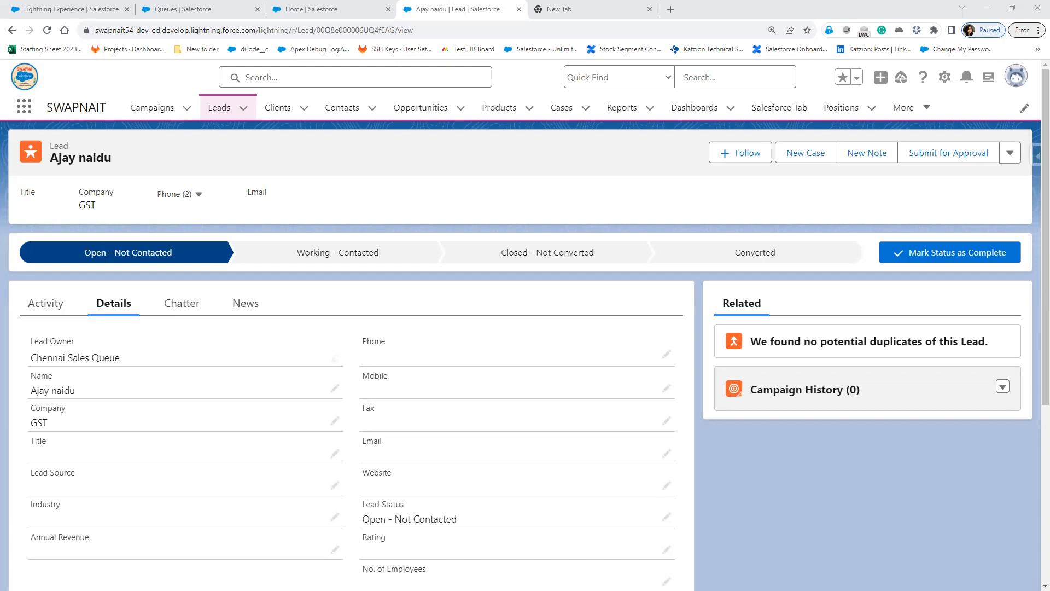
Inline-edit the address, changing City to Hyderabad without reassignment, and save.
{"action": "left_click", "coordinate": [337, 422]}
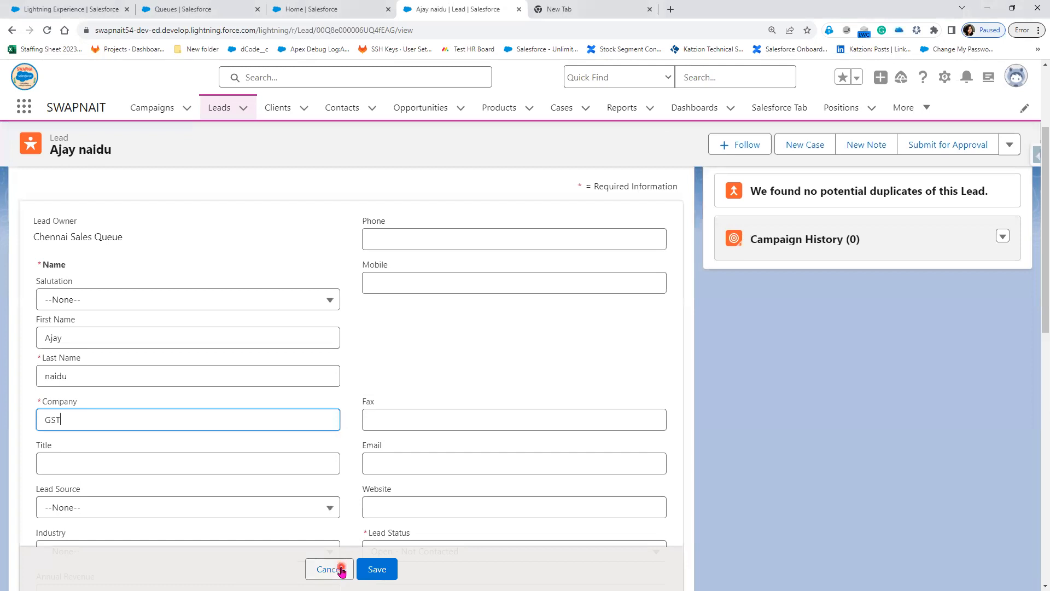
{"action": "left_click", "coordinate": [339, 568]}
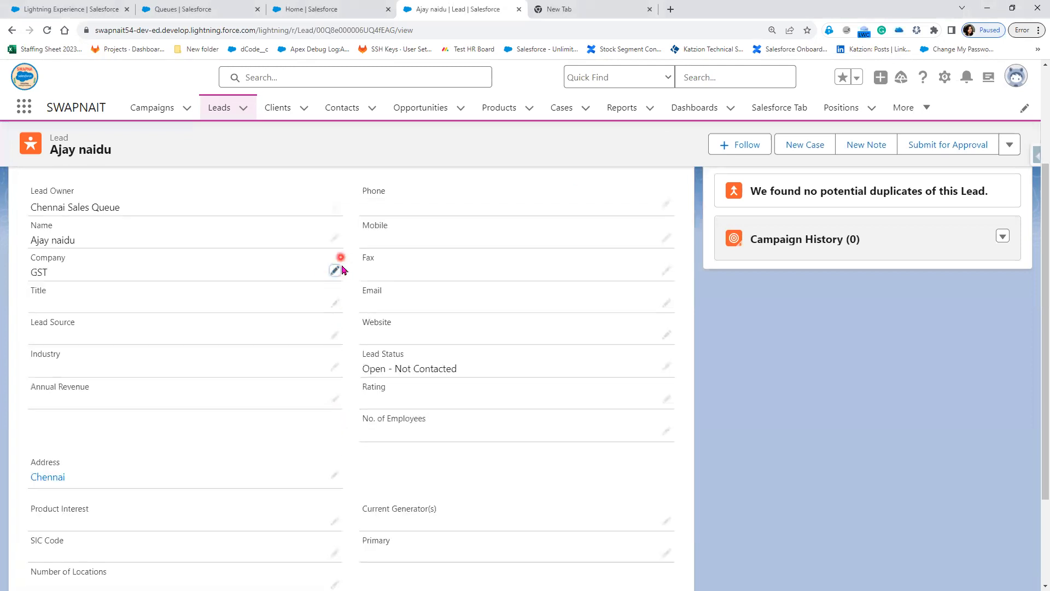
{"action": "left_click", "coordinate": [337, 477]}
{"action": "scroll", "coordinate": [127, 499], "scroll_direction": "down", "scroll_amount": 2}
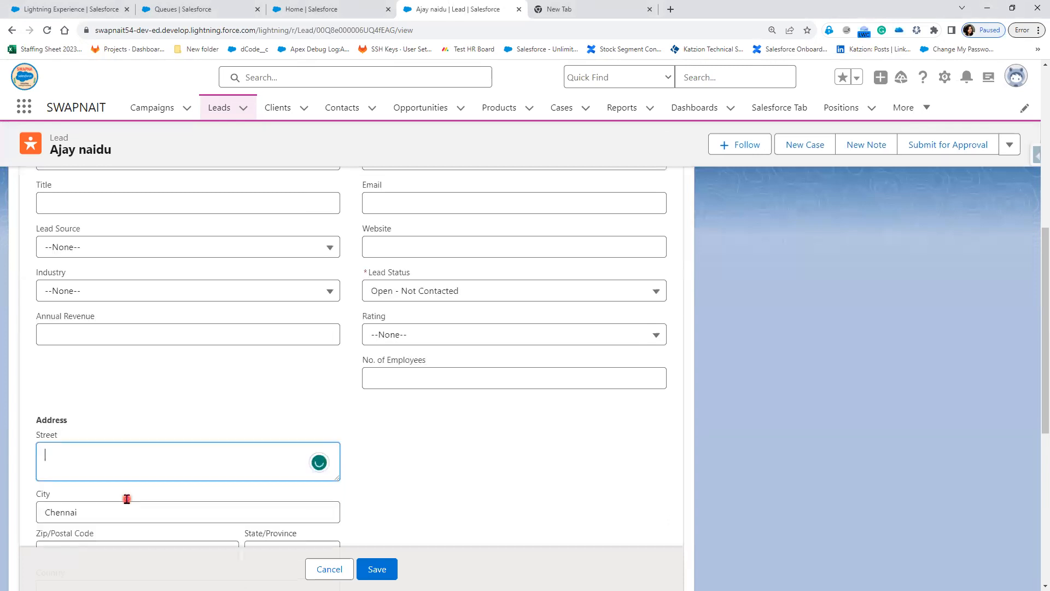
{"action": "left_click_drag", "start_coordinate": [87, 441], "coordinate": [21, 440]}
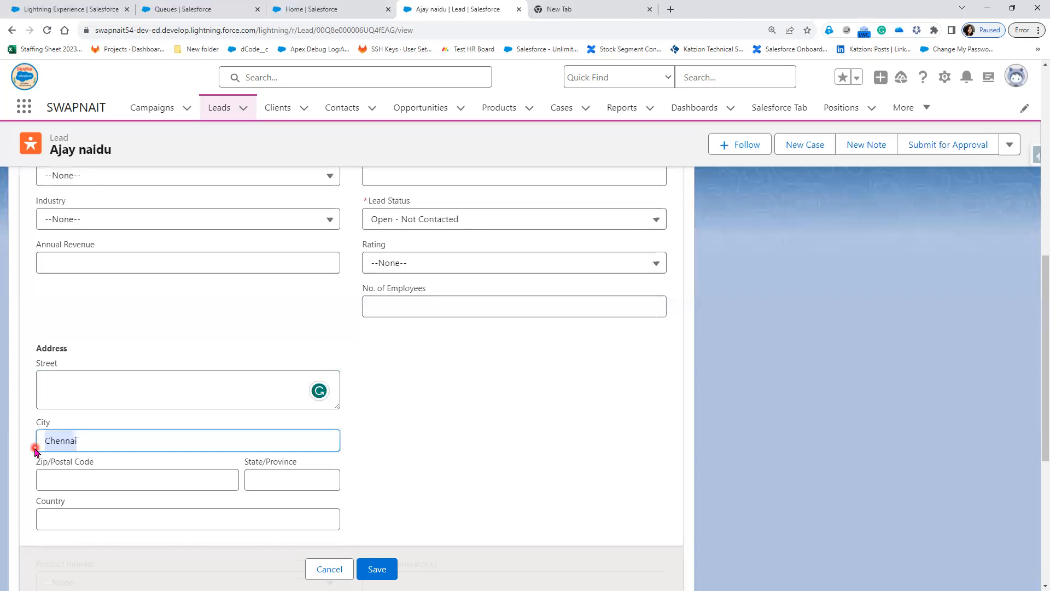
{"action": "type", "text": "Hydera"}
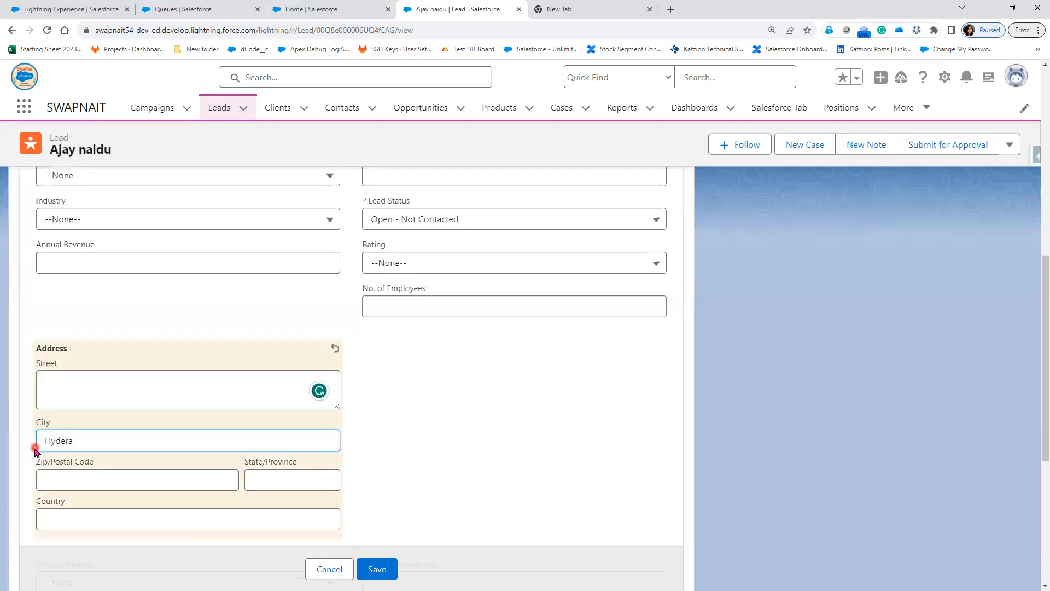
{"action": "type", "text": "bad"}
{"action": "left_click", "coordinate": [377, 569]}
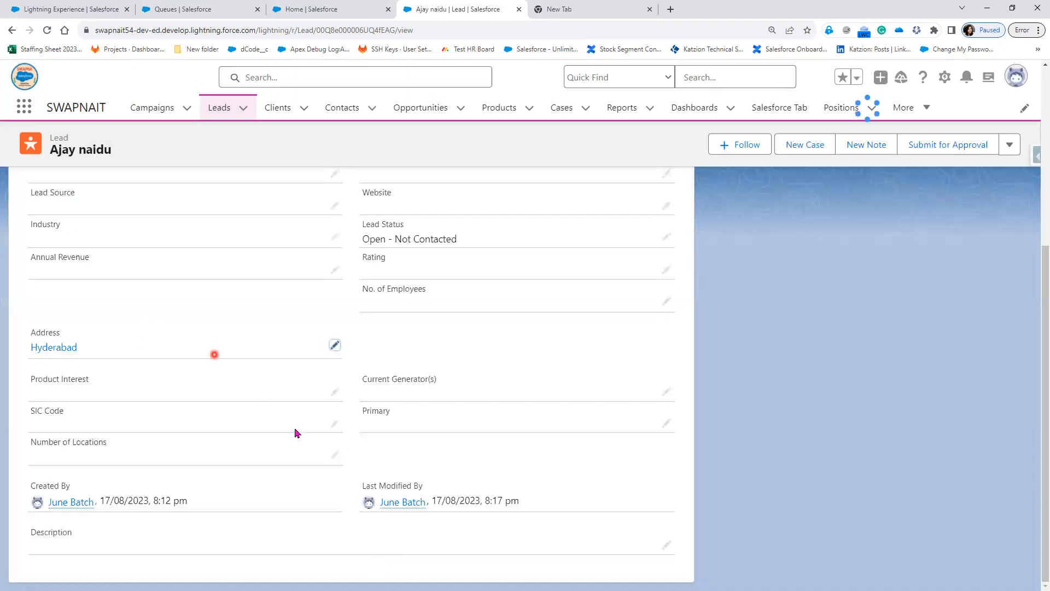
{"action": "scroll", "coordinate": [289, 427], "scroll_direction": "up", "scroll_amount": 2}
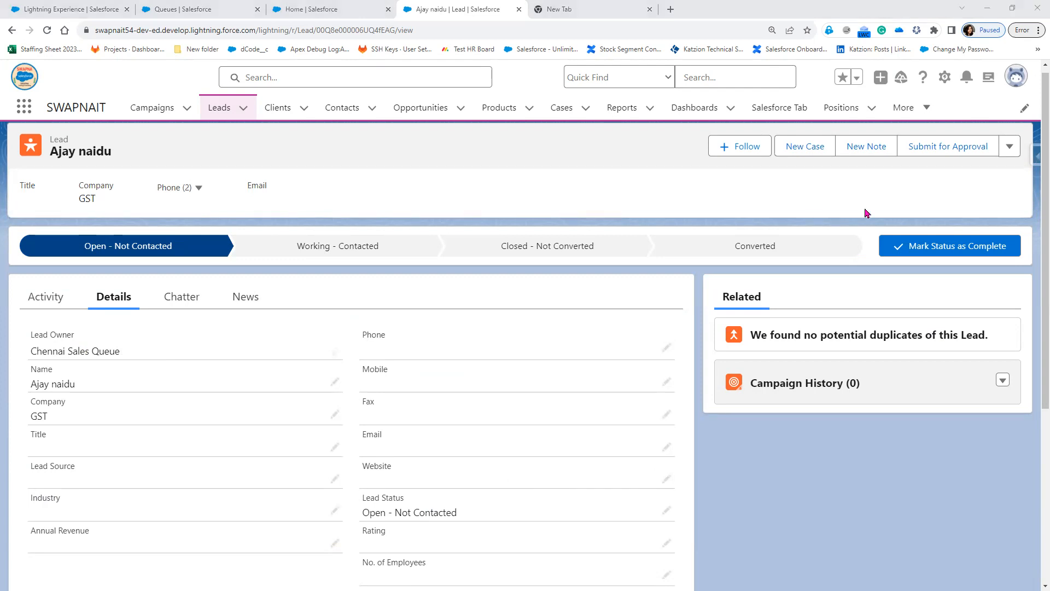
Re-save the lead from the Edit form with 'Assign using active assignment rule' ticked.
{"action": "left_click", "coordinate": [1010, 146]}
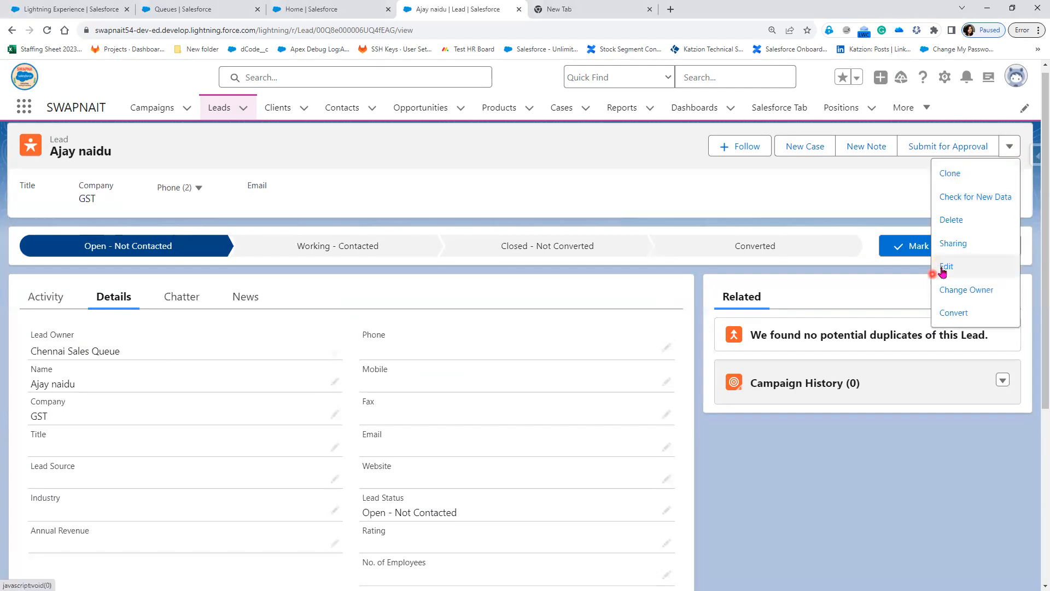
{"action": "left_click", "coordinate": [944, 267]}
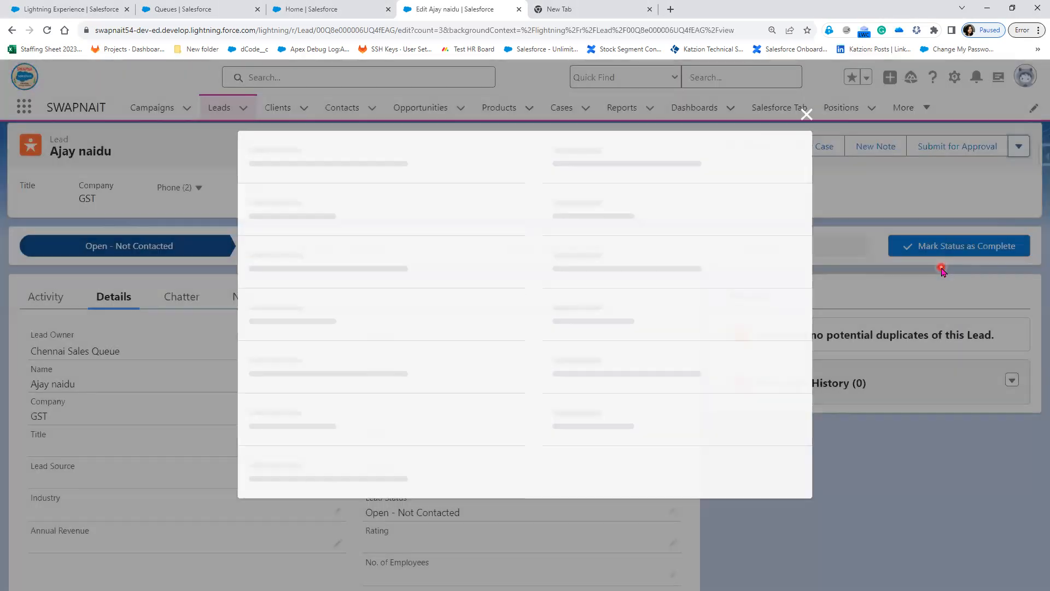
{"action": "scroll", "coordinate": [332, 440], "scroll_direction": "down", "scroll_amount": 1}
{"action": "scroll", "coordinate": [332, 440], "scroll_direction": "down", "scroll_amount": 5}
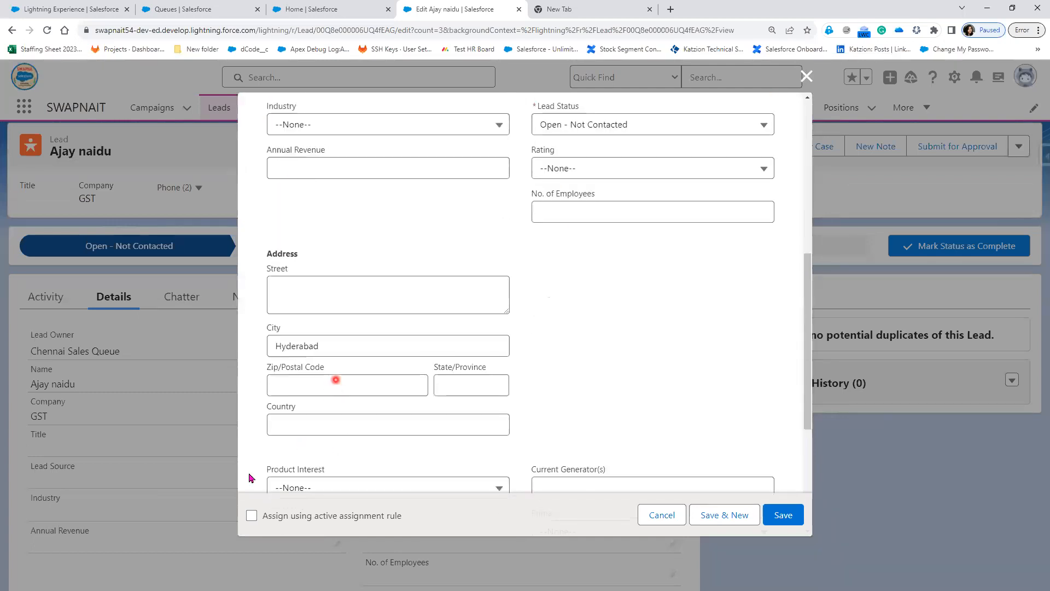
{"action": "left_click", "coordinate": [251, 515]}
{"action": "left_click", "coordinate": [792, 518]}
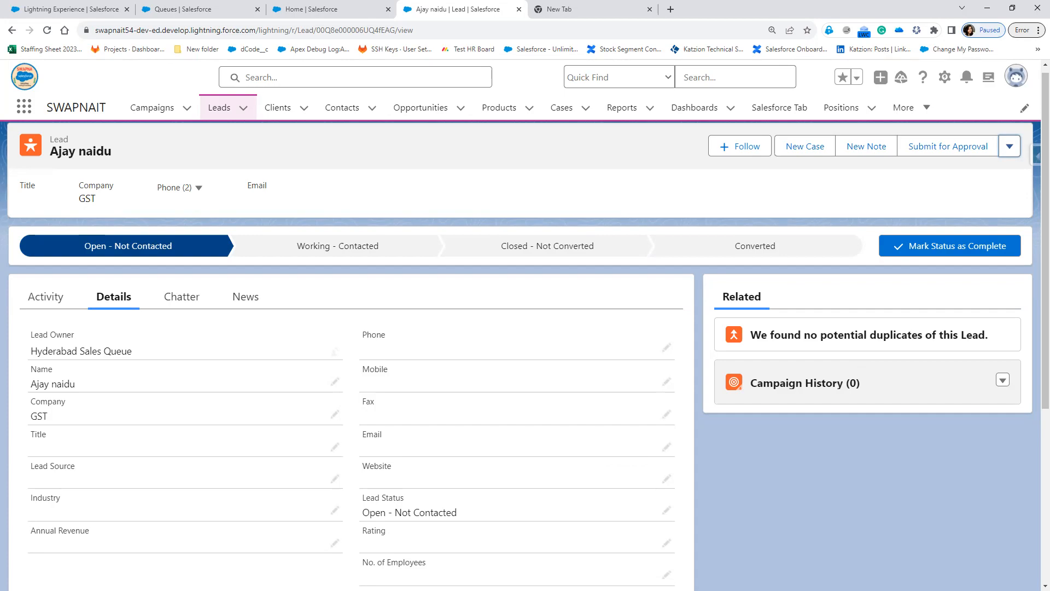
{"action": "key", "text": "alt+Tab"}
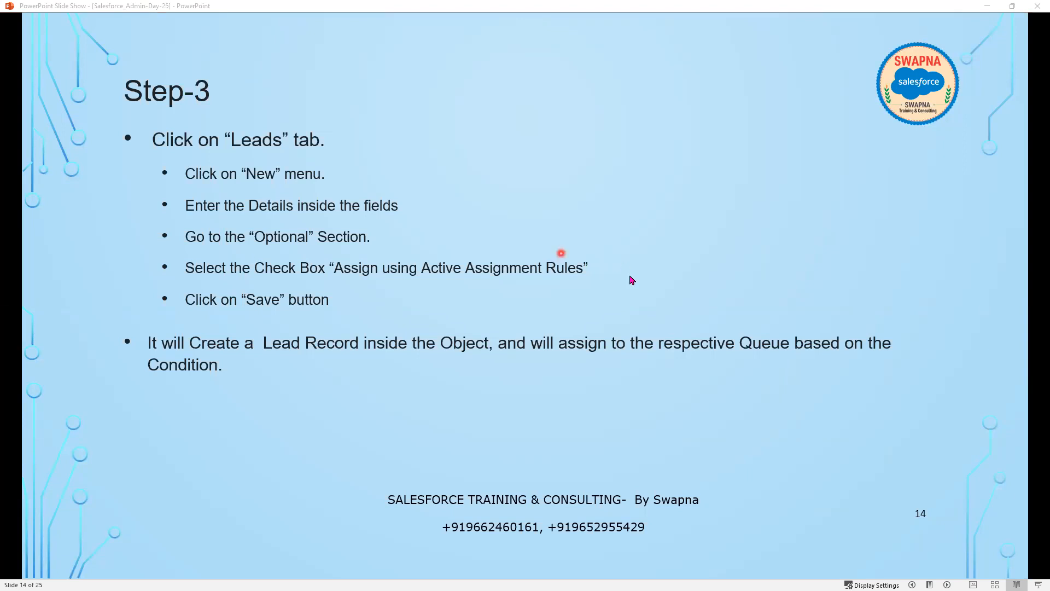
Move the slide show past the Question slides to Home work -1.
{"action": "key", "text": "Right"}
{"action": "key", "text": "Right"}
{"action": "key", "text": "Right"}
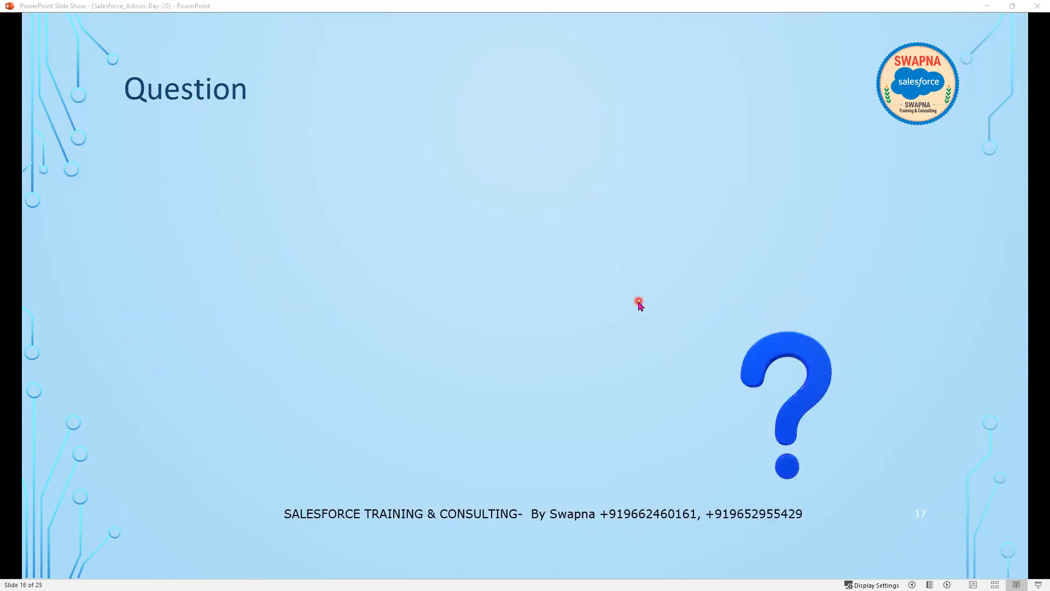
{"action": "key", "text": "Right"}
{"action": "key", "text": "Right"}
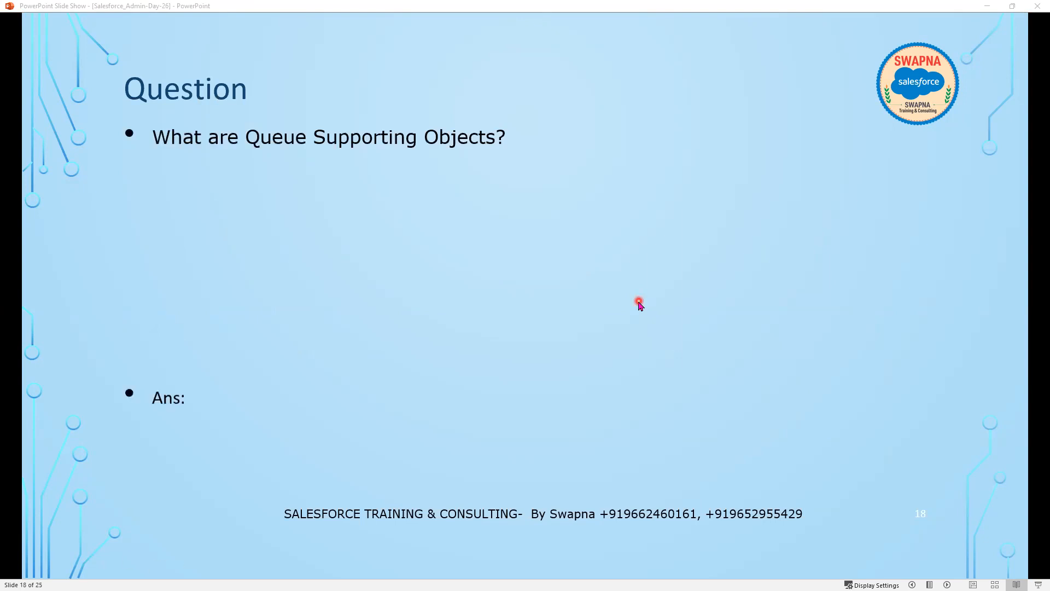
{"action": "key", "text": "Right"}
{"action": "key", "text": "Right"}
{"action": "key", "text": "Left"}
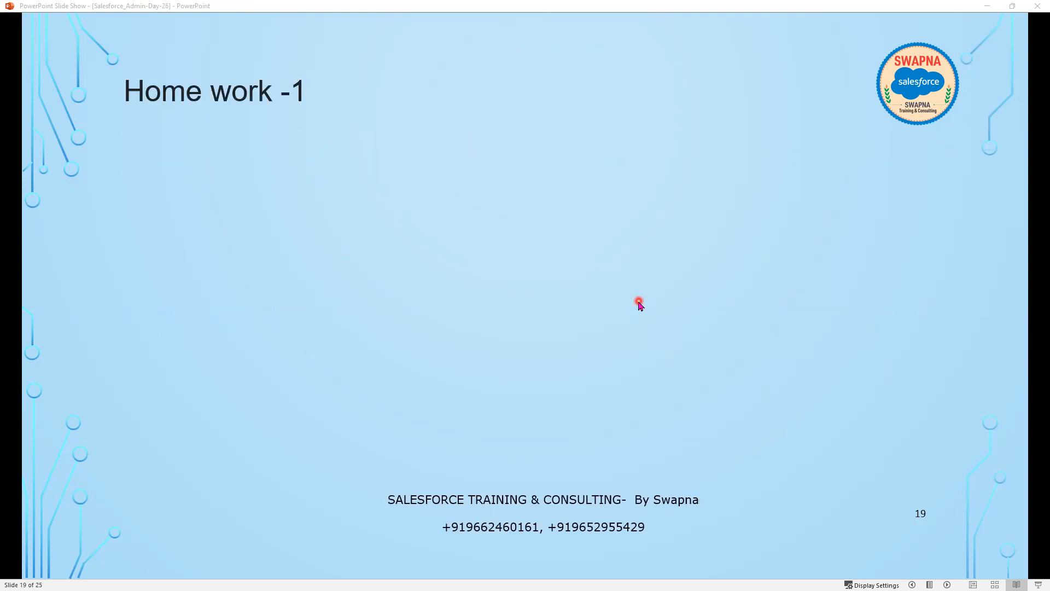